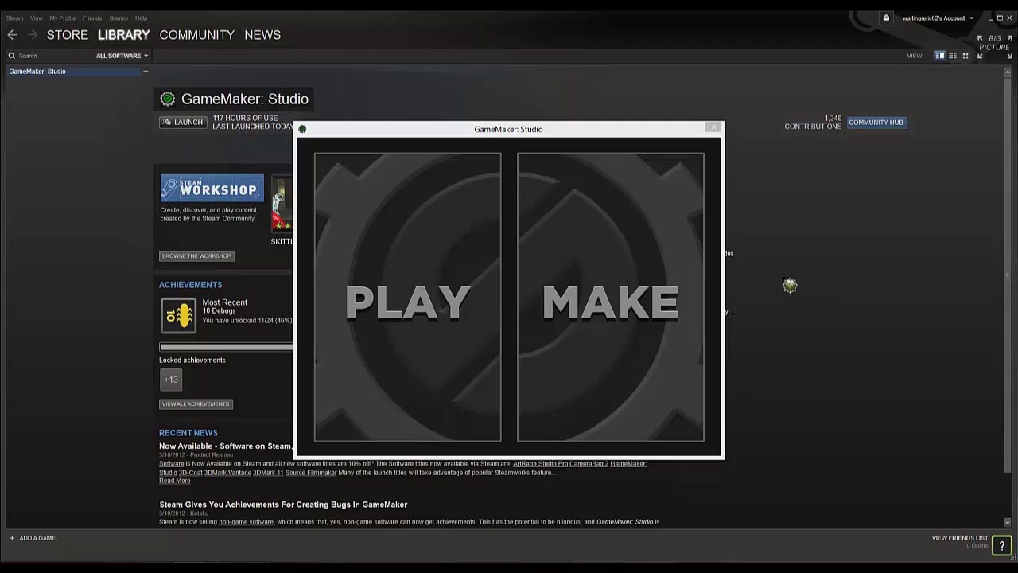
- Create a new GameMaker project named Pong2, minimize its compile messages and maximize the project window
{"action": "left_click", "coordinate": [665, 277]}
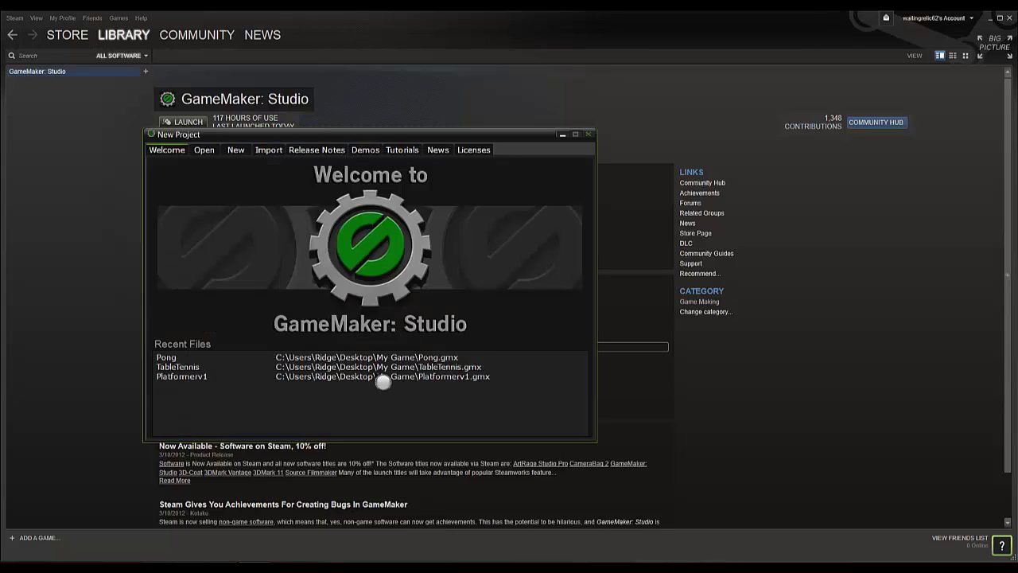
{"action": "left_click", "coordinate": [236, 150]}
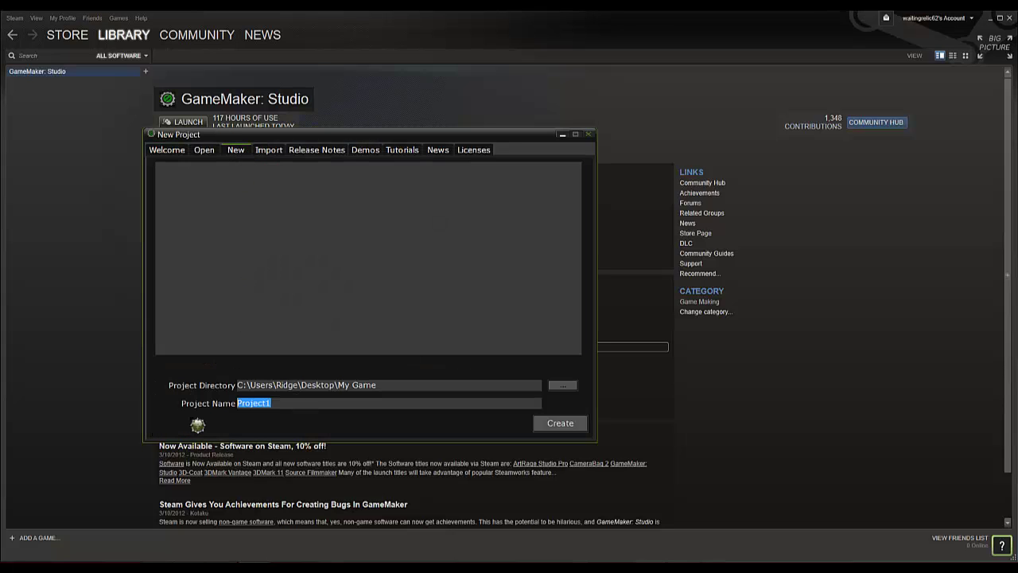
{"action": "type", "text": "Pong2"}
{"action": "left_click", "coordinate": [560, 420]}
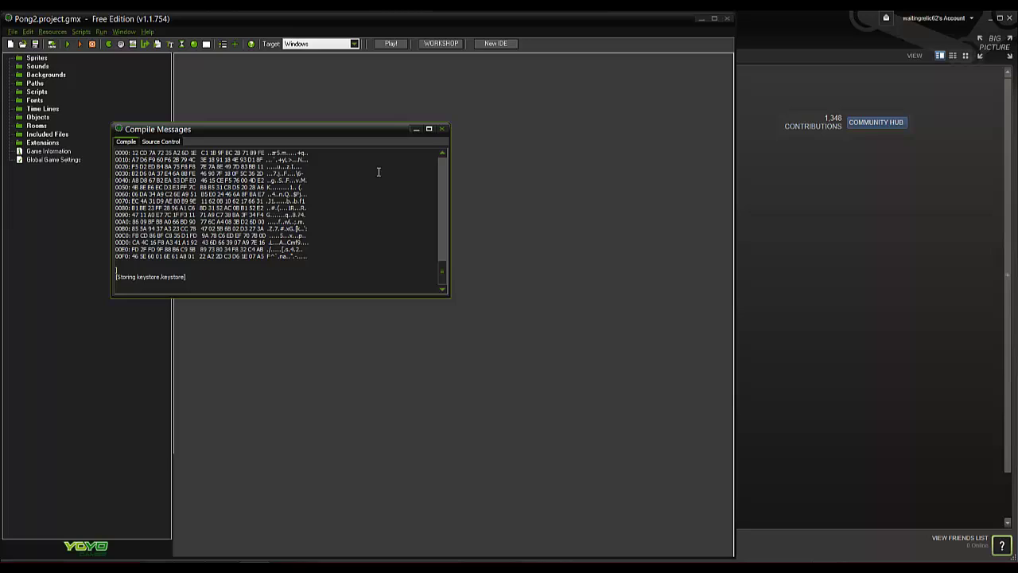
{"action": "left_click", "coordinate": [416, 129]}
{"action": "left_click", "coordinate": [714, 18]}
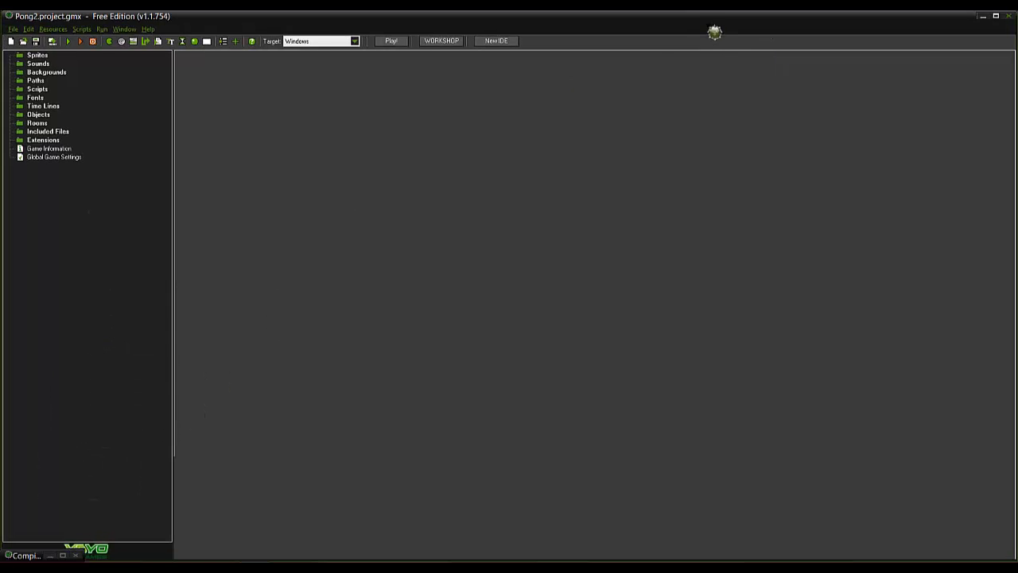
- Create a sprite named spr_player with a blank image 16 pixels wide and 48 pixels high
{"action": "left_click", "coordinate": [110, 41]}
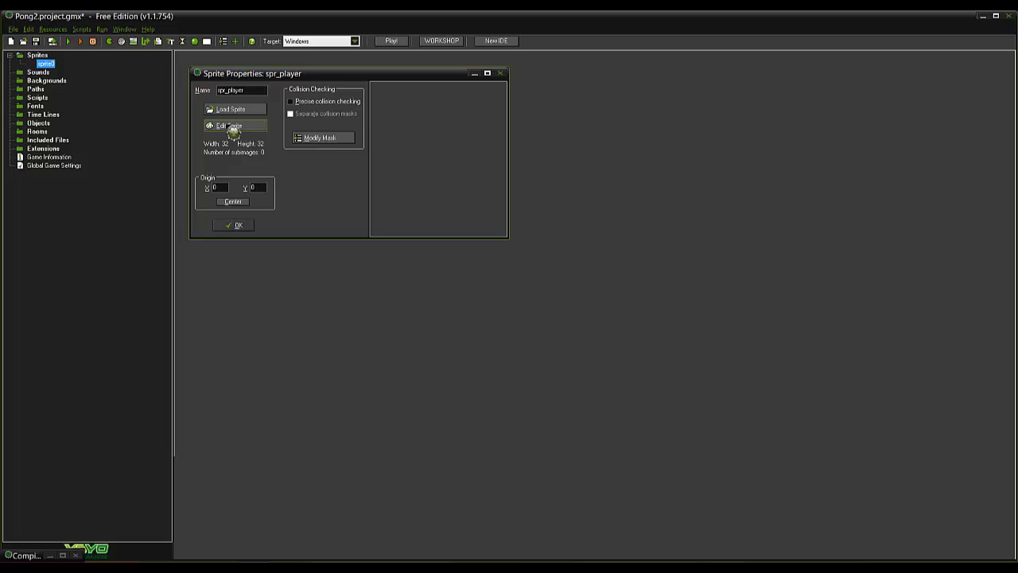
{"action": "left_click", "coordinate": [233, 127]}
{"action": "left_click", "coordinate": [356, 136]}
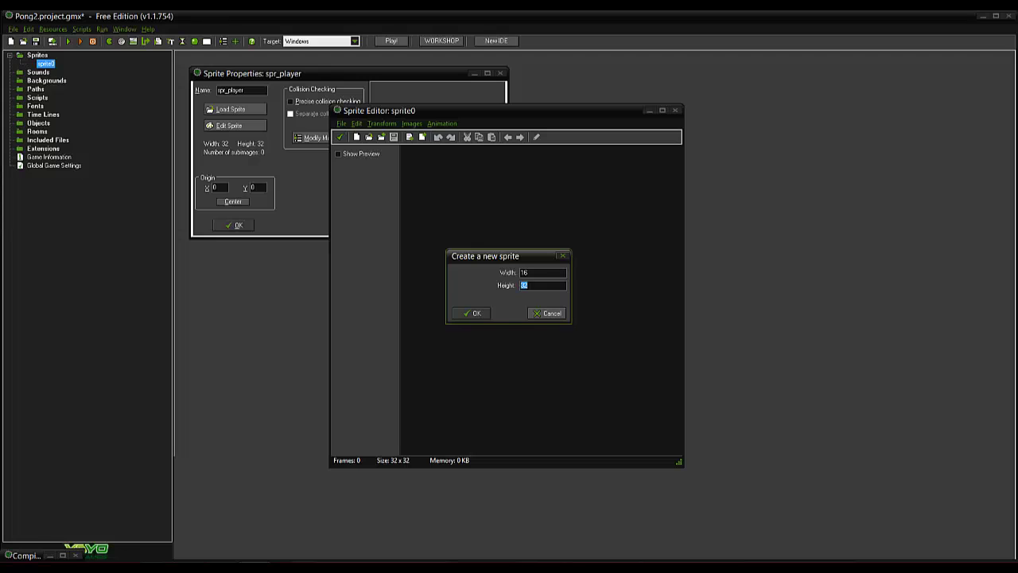
{"action": "left_click", "coordinate": [473, 313]}
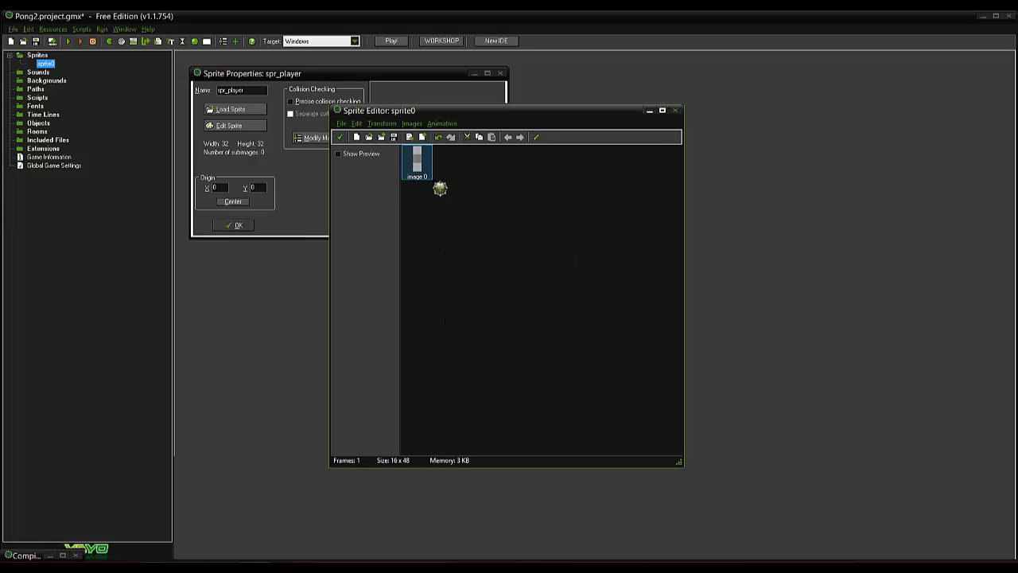
- Draw a green rectangle with a thick blue outline covering the whole spr_player image
{"action": "double_click", "coordinate": [420, 169]}
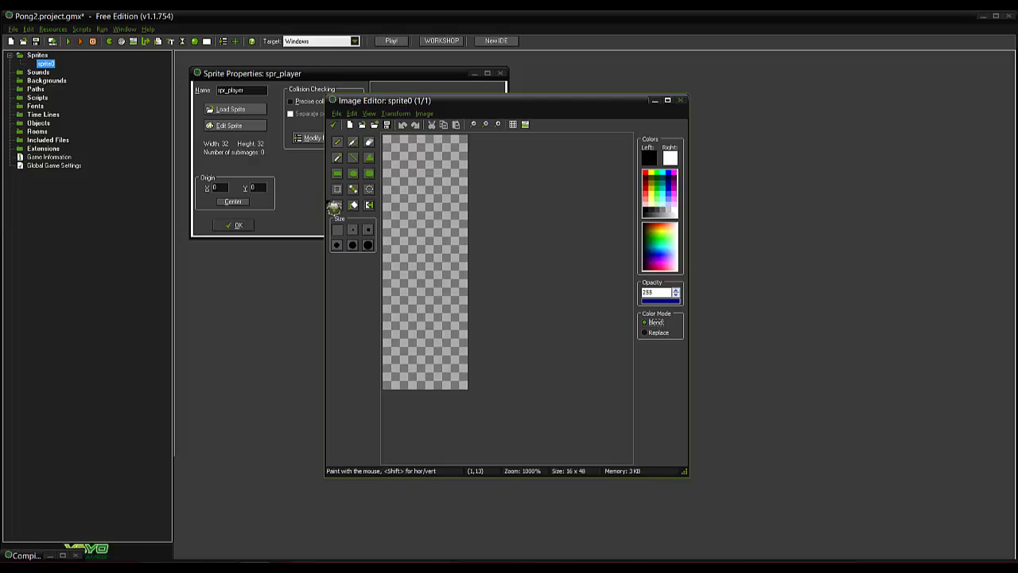
{"action": "left_click", "coordinate": [338, 172]}
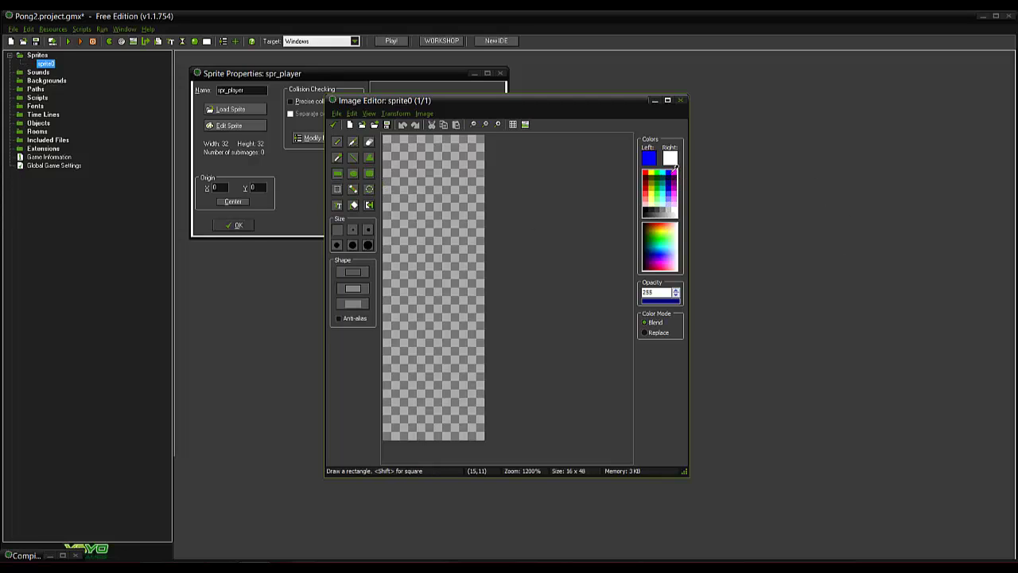
{"action": "right_click", "coordinate": [667, 183]}
{"action": "right_click", "coordinate": [662, 181]}
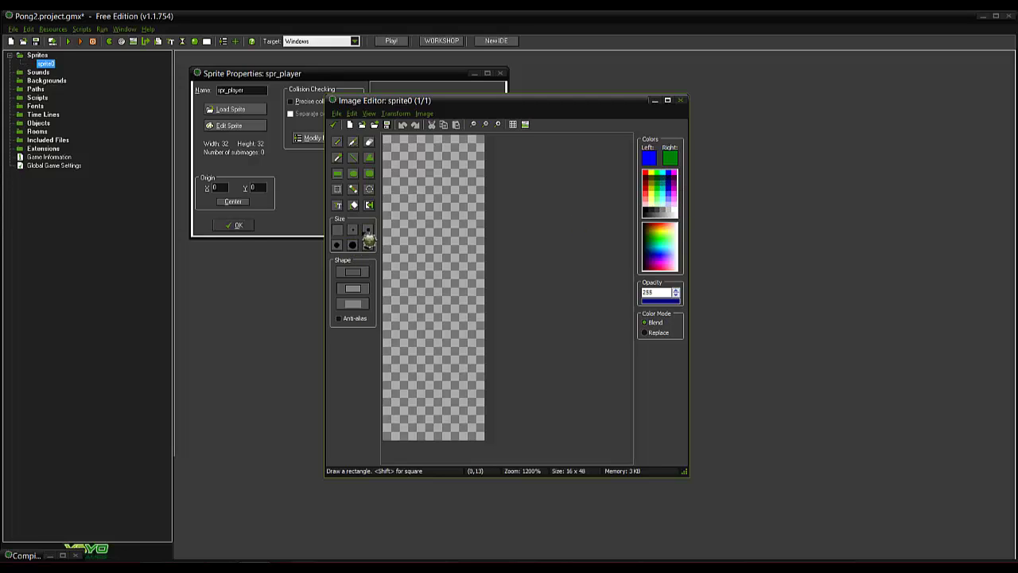
{"action": "mouse_move", "coordinate": [388, 137]}
{"action": "left_mouse_down"}
{"action": "mouse_move", "coordinate": [477, 343]}
{"action": "mouse_move", "coordinate": [472, 398]}
{"action": "mouse_move", "coordinate": [489, 437]}
{"action": "left_mouse_up"}
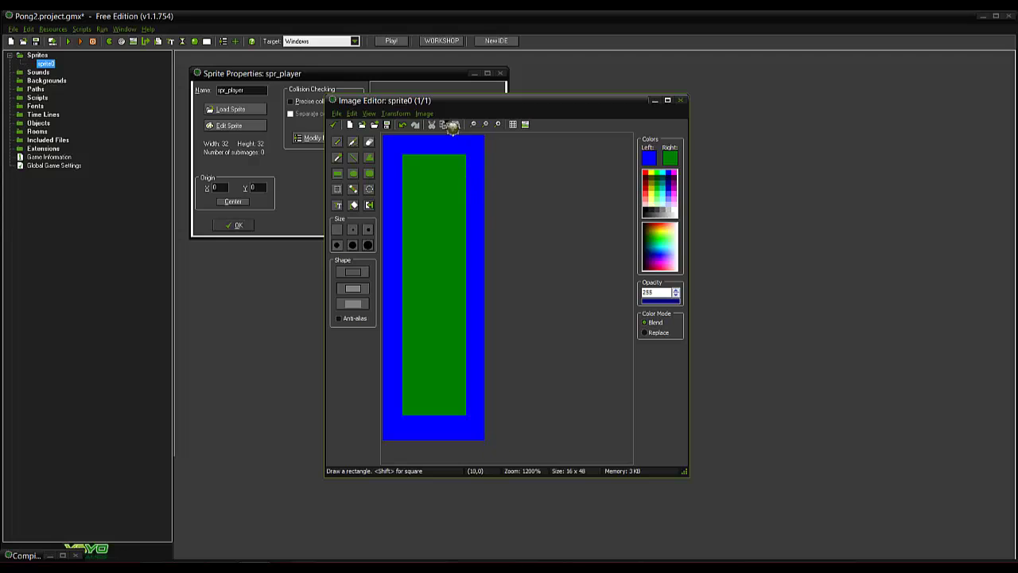
- Apply the Button effect with smooth edges to the paddle image and save the finished spr_player sprite
{"action": "left_click", "coordinate": [395, 113]}
{"action": "mouse_move", "coordinate": [424, 113]}
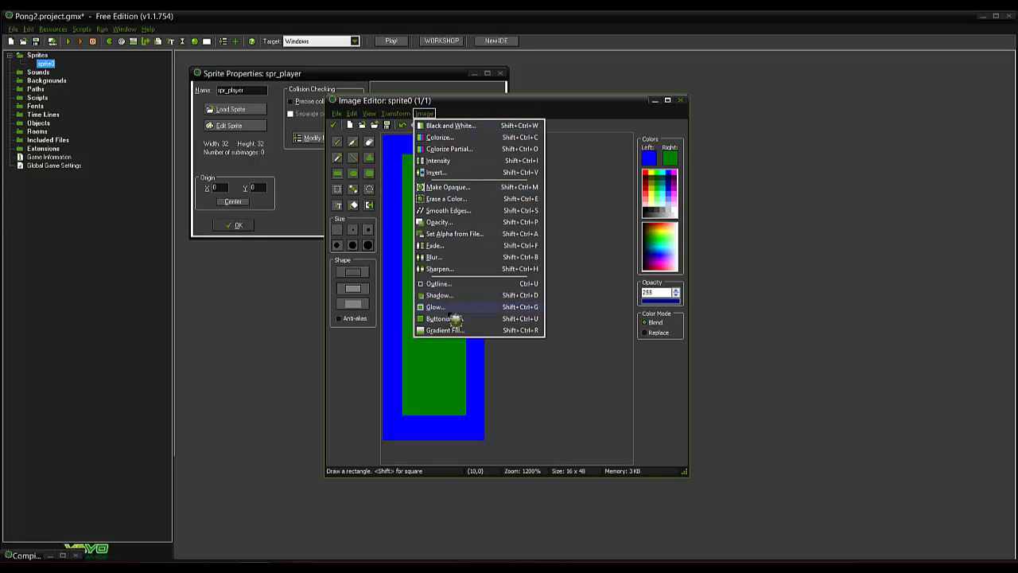
{"action": "left_click", "coordinate": [442, 319]}
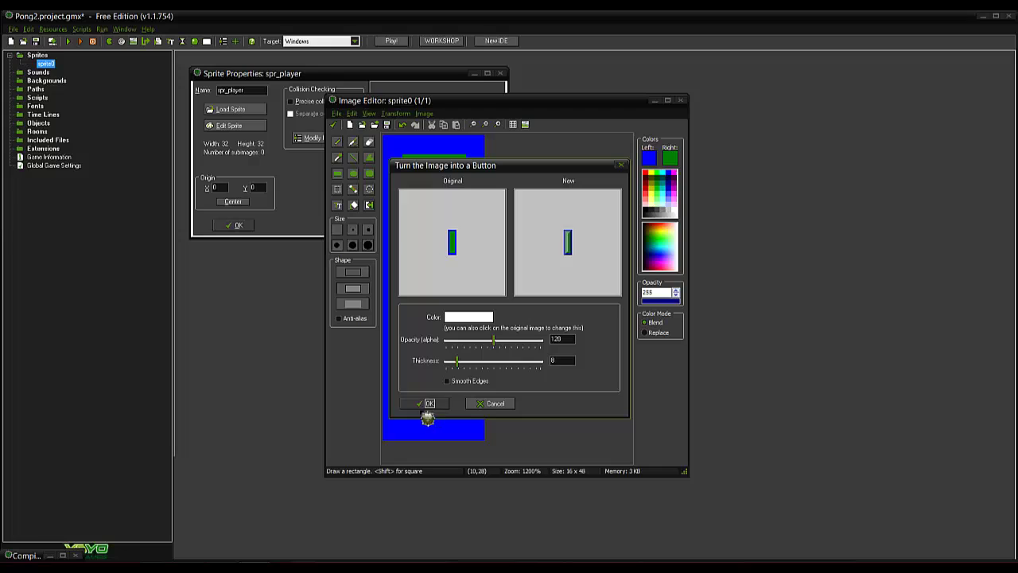
{"action": "left_click", "coordinate": [452, 382]}
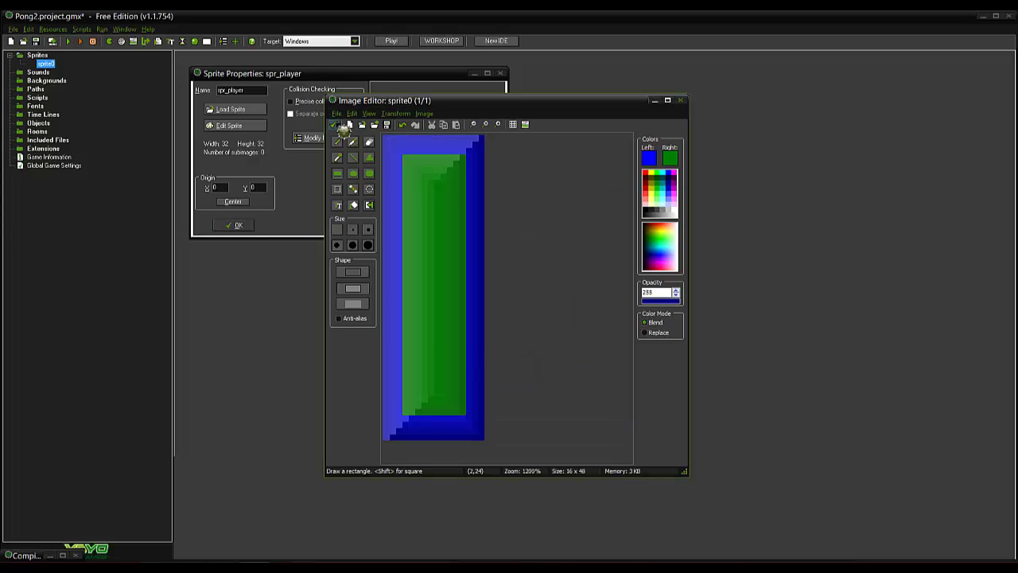
{"action": "left_click", "coordinate": [335, 125]}
{"action": "left_click", "coordinate": [343, 137]}
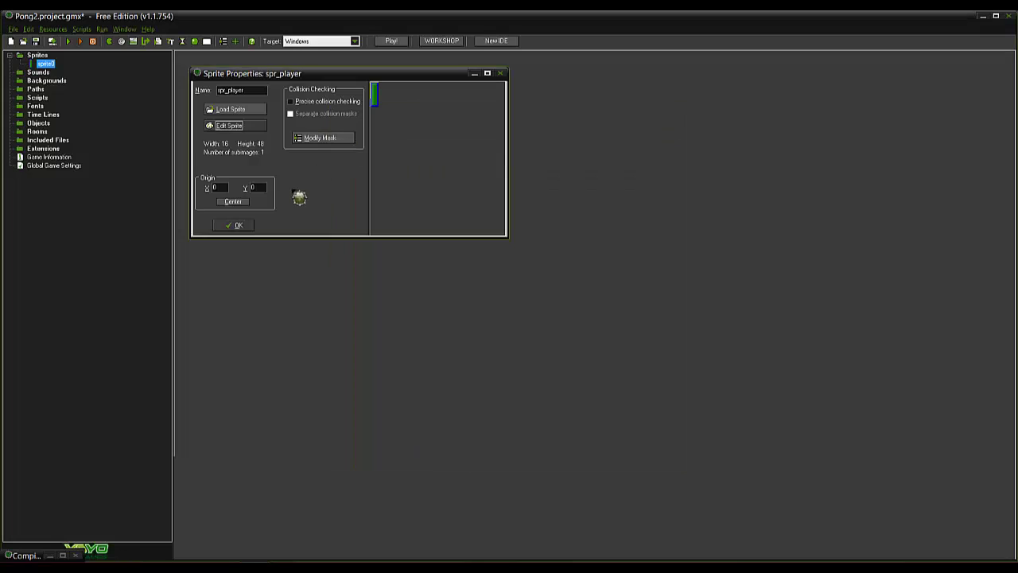
{"action": "left_click", "coordinate": [246, 225]}
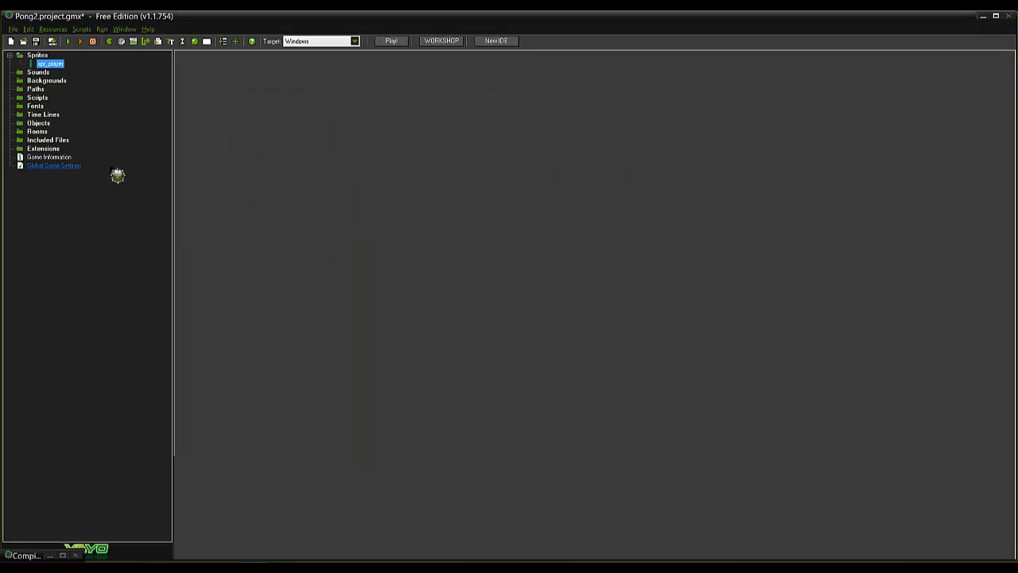
- Create a sprite named spr_ball with a blank 16 x 16 image
{"action": "left_click", "coordinate": [109, 41]}
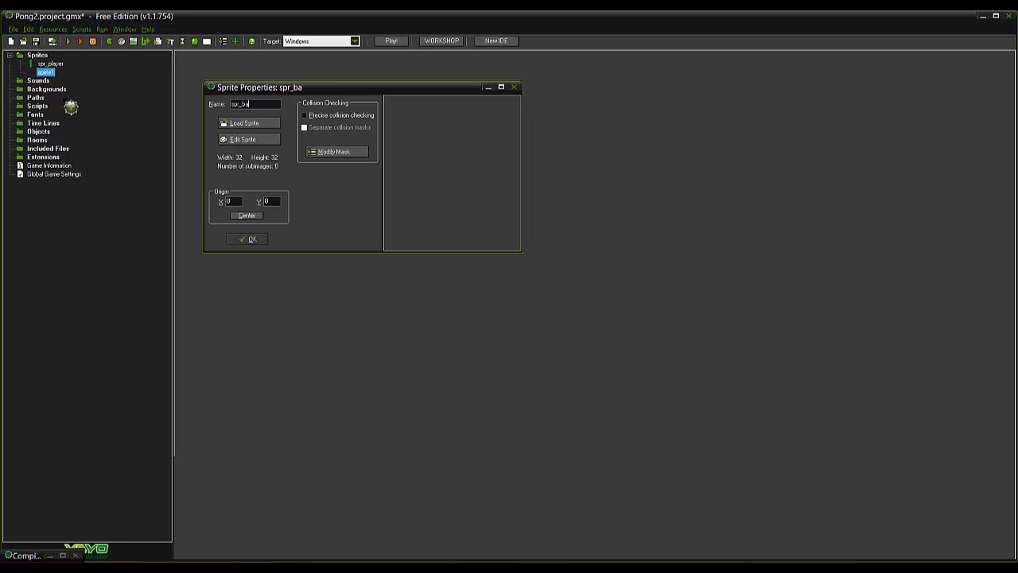
{"action": "left_click", "coordinate": [245, 139]}
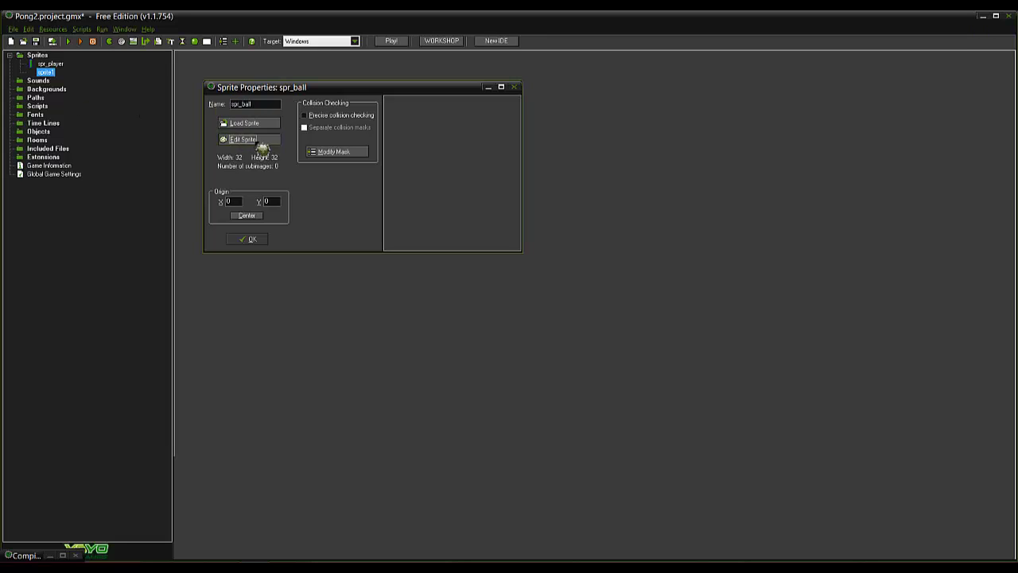
{"action": "left_click", "coordinate": [356, 137]}
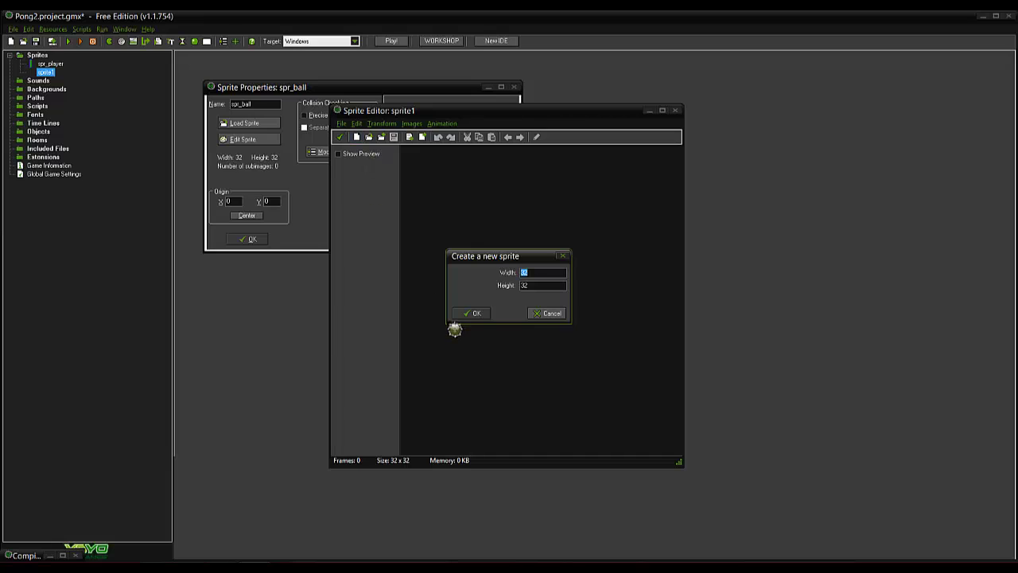
{"action": "key", "text": "Return"}
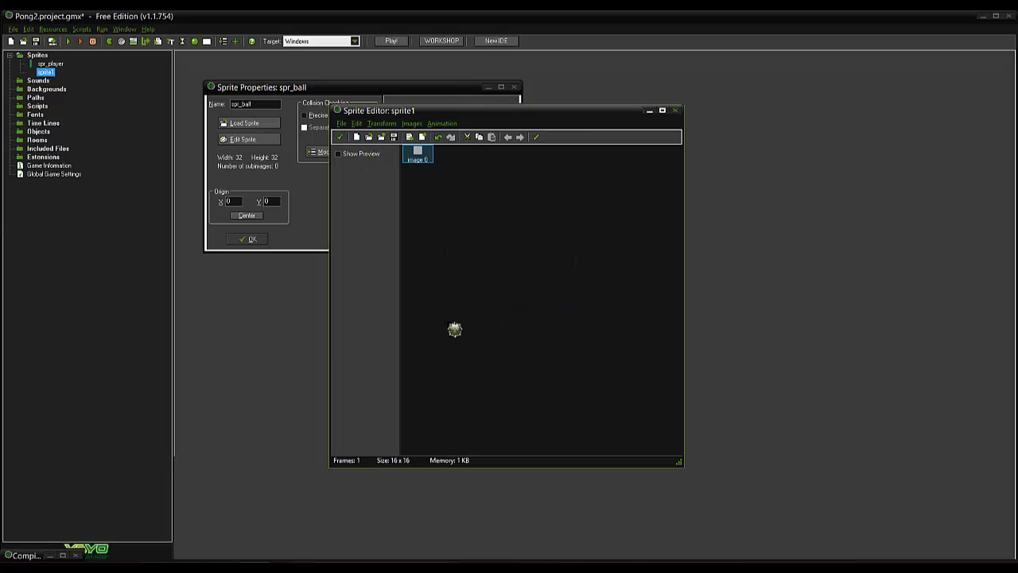
- Draw a green circle with a blue outline across the whole ball image and save the spr_ball sprite
{"action": "double_click", "coordinate": [429, 163]}
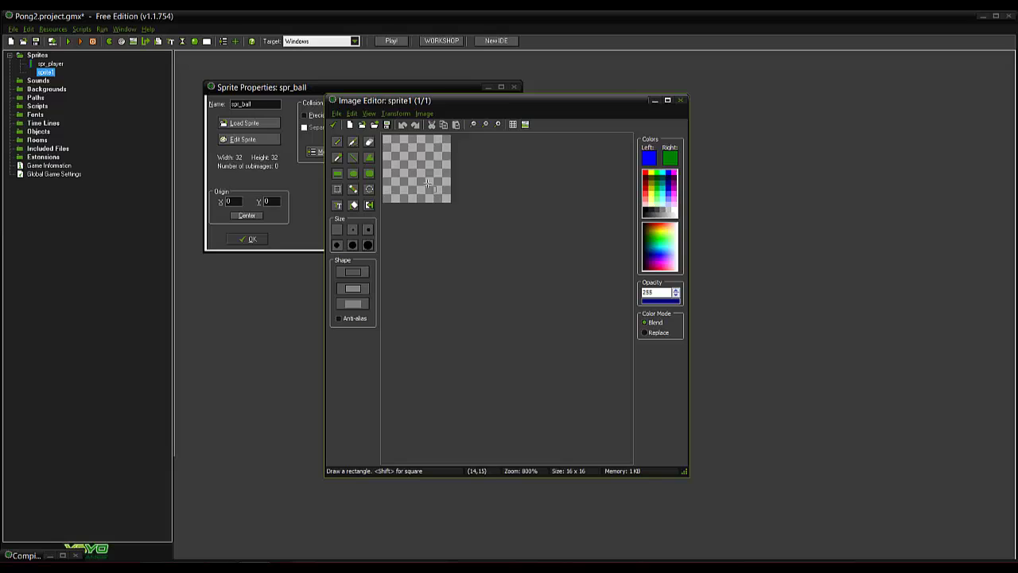
{"action": "left_click", "coordinate": [352, 173]}
{"action": "mouse_move", "coordinate": [387, 138]}
{"action": "left_mouse_down"}
{"action": "mouse_move", "coordinate": [545, 298]}
{"action": "mouse_move", "coordinate": [546, 280]}
{"action": "left_mouse_up"}
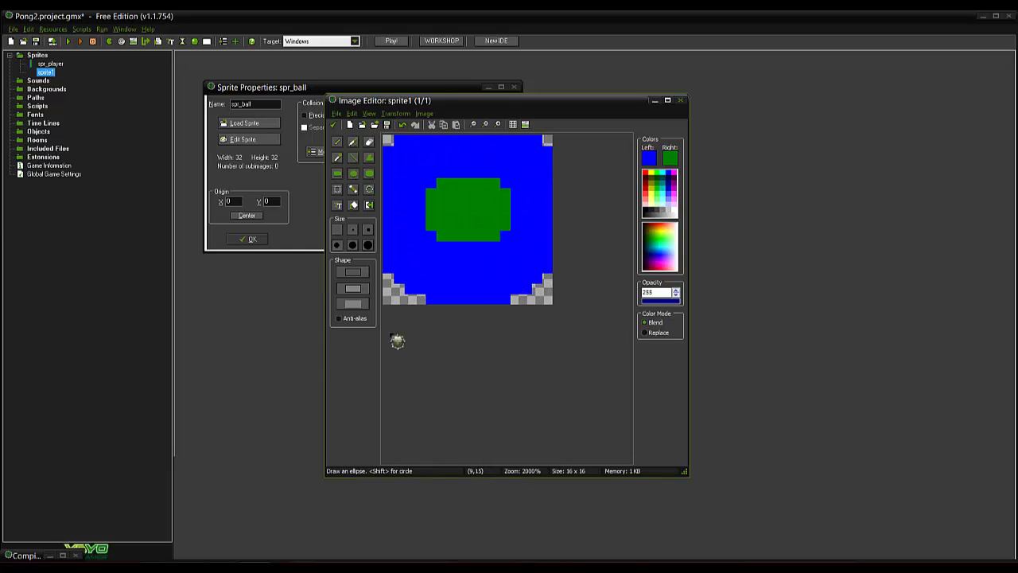
{"action": "key", "text": "ctrl+z"}
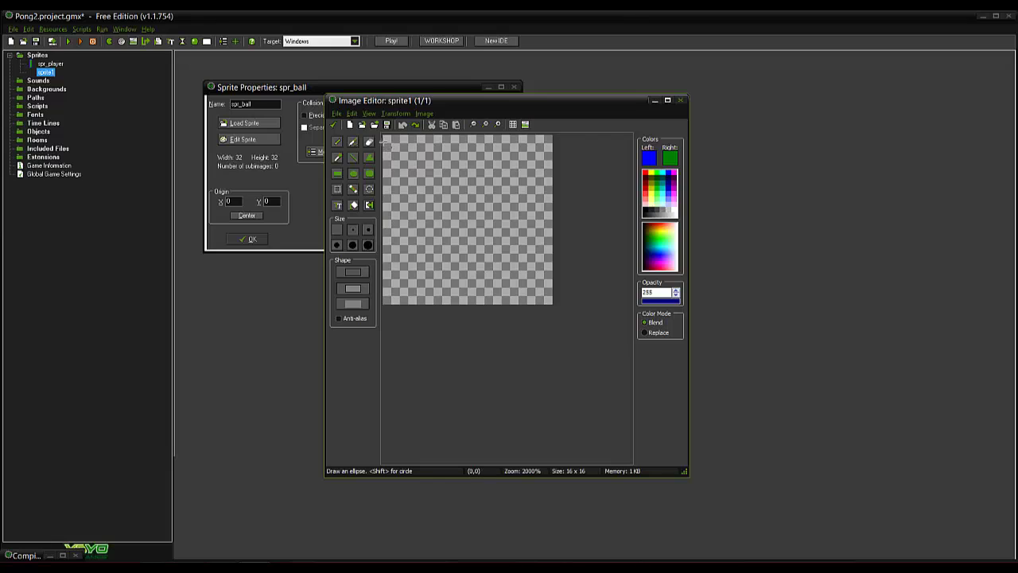
{"action": "left_click_drag", "start_coordinate": [384, 140], "coordinate": [546, 296]}
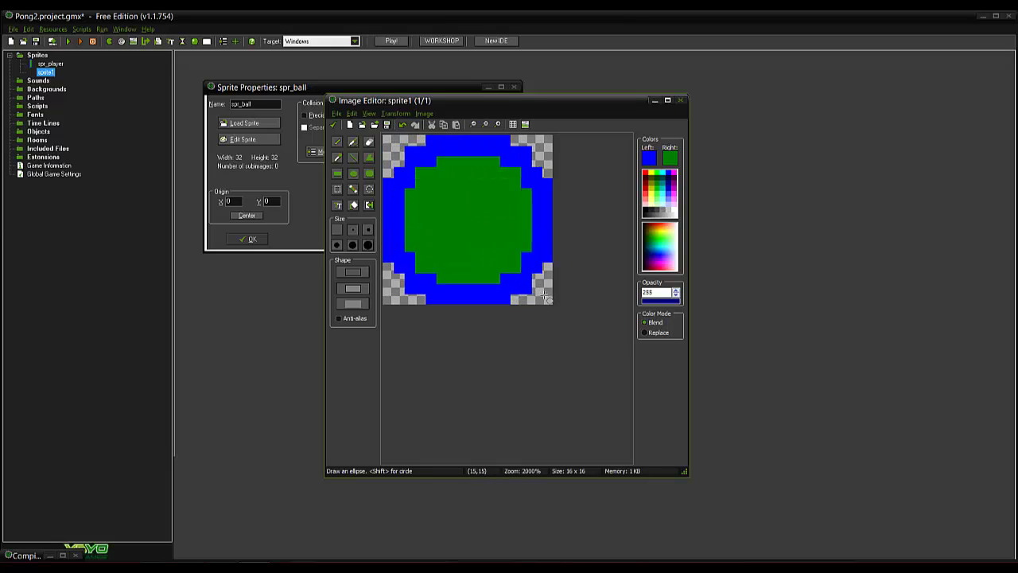
{"action": "left_click", "coordinate": [334, 125]}
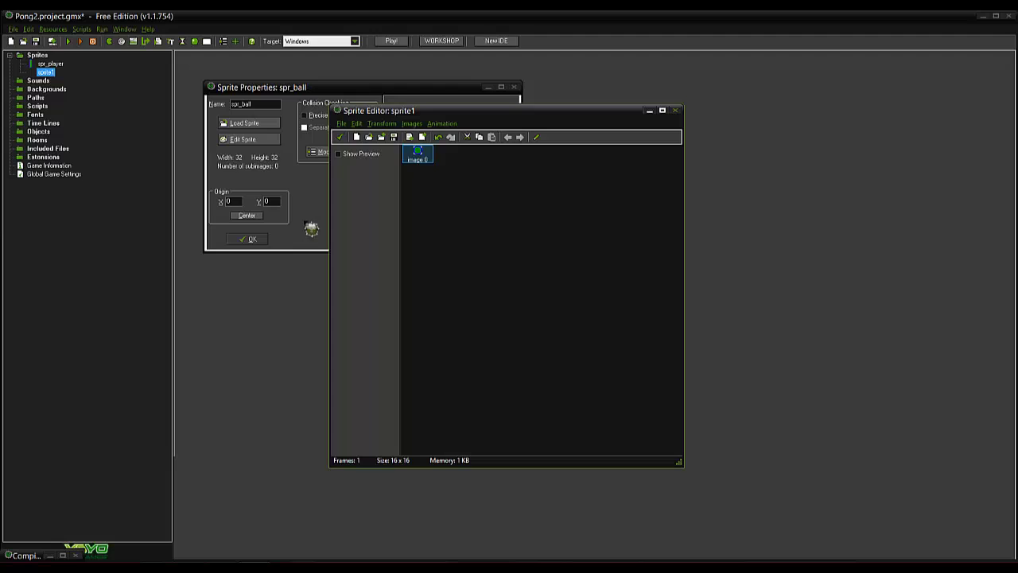
{"action": "left_click", "coordinate": [341, 135]}
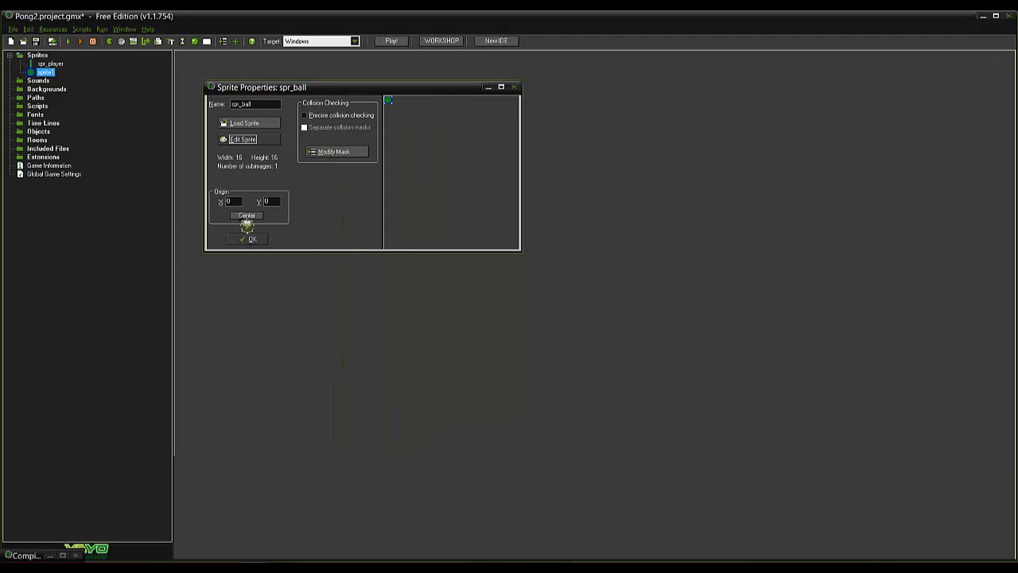
{"action": "left_click", "coordinate": [253, 239]}
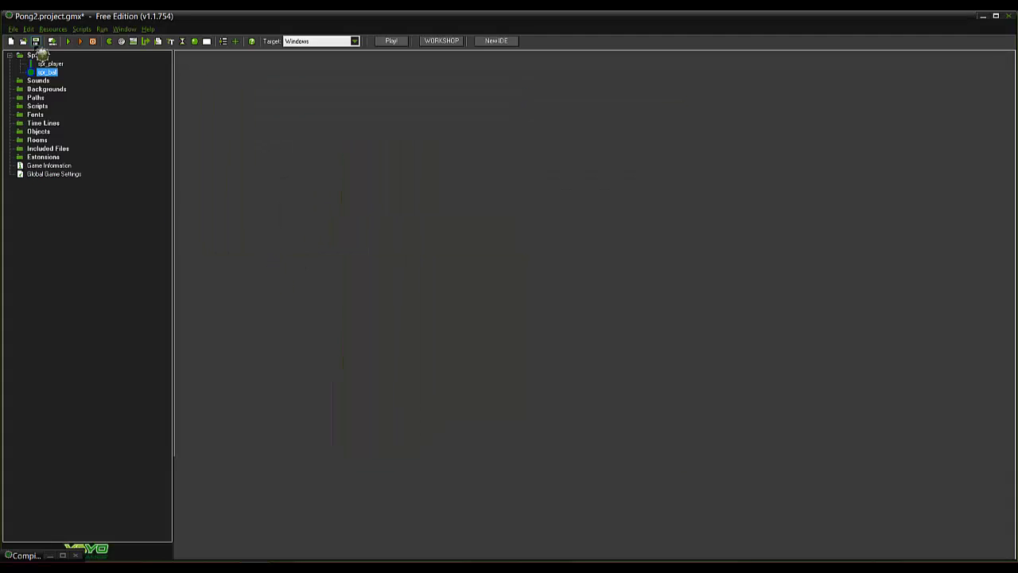
- Create a sprite named spr_wall with a blank 32 x 32 image
{"action": "right_click", "coordinate": [38, 55]}
{"action": "left_click", "coordinate": [43, 61]}
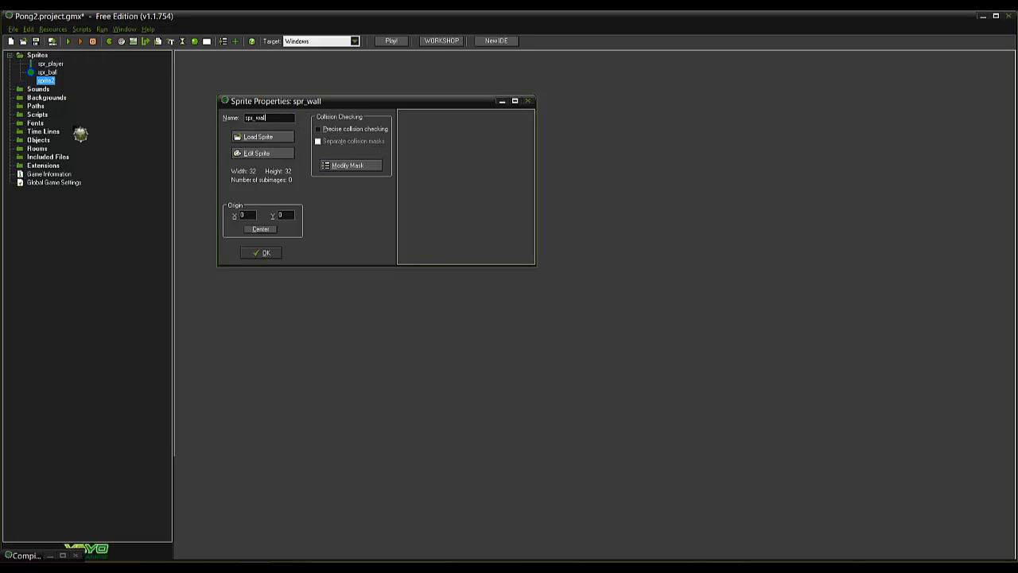
{"action": "left_click", "coordinate": [263, 152]}
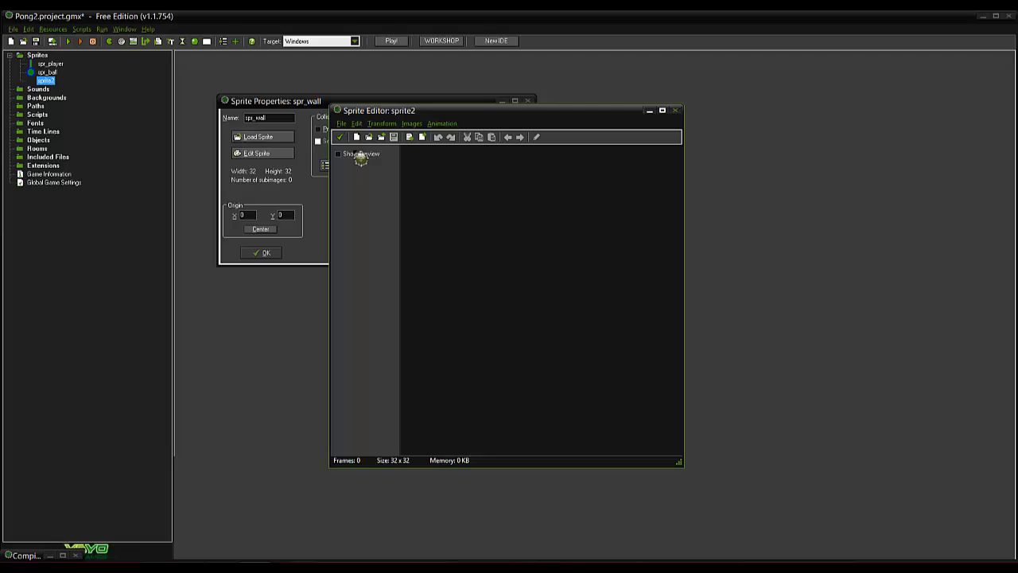
{"action": "left_click", "coordinate": [356, 137]}
{"action": "left_click", "coordinate": [548, 314]}
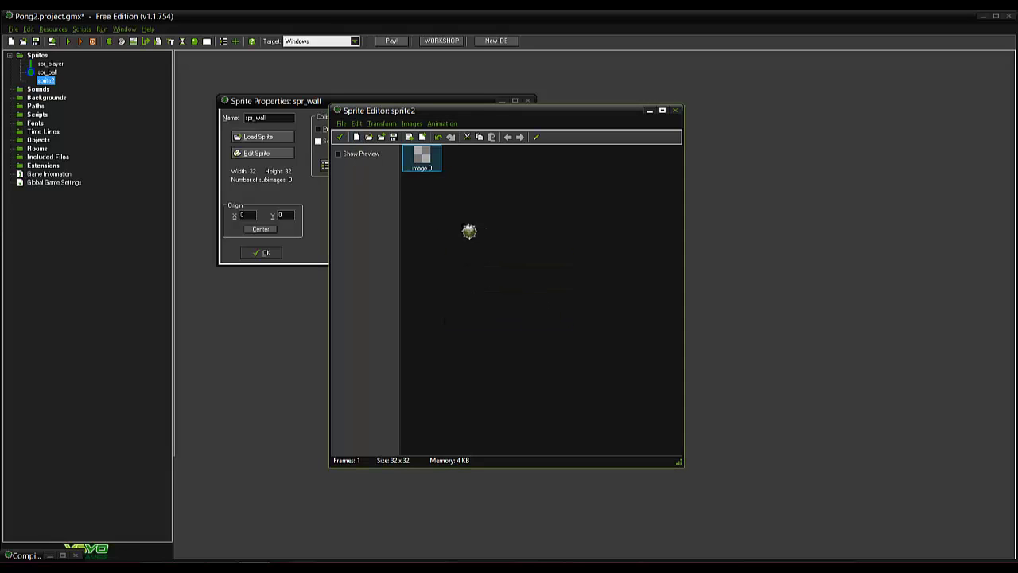
- Draw a green square with a blue outline covering the whole spr_wall image
{"action": "double_click", "coordinate": [423, 160]}
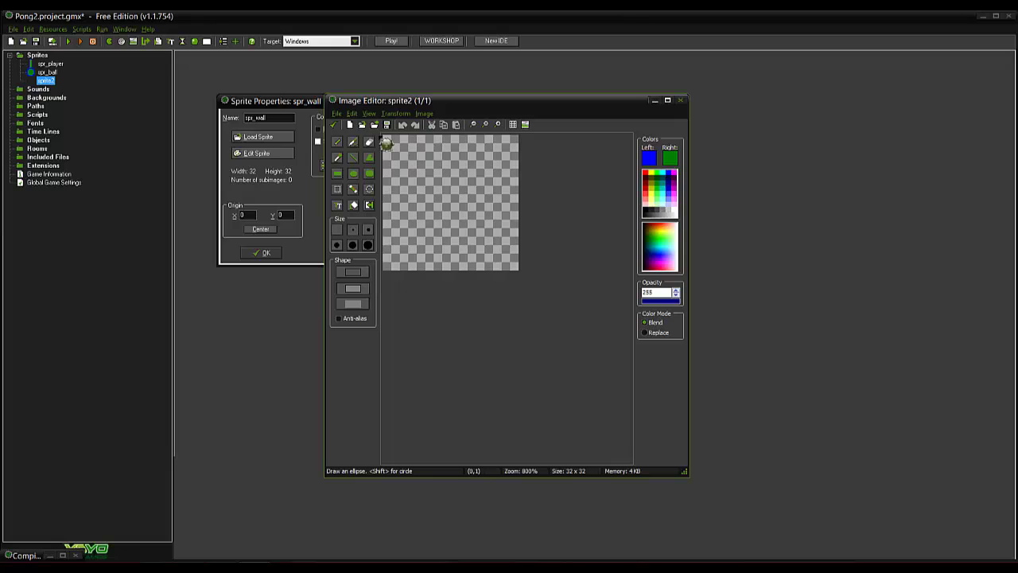
{"action": "left_click_drag", "start_coordinate": [386, 136], "coordinate": [510, 259]}
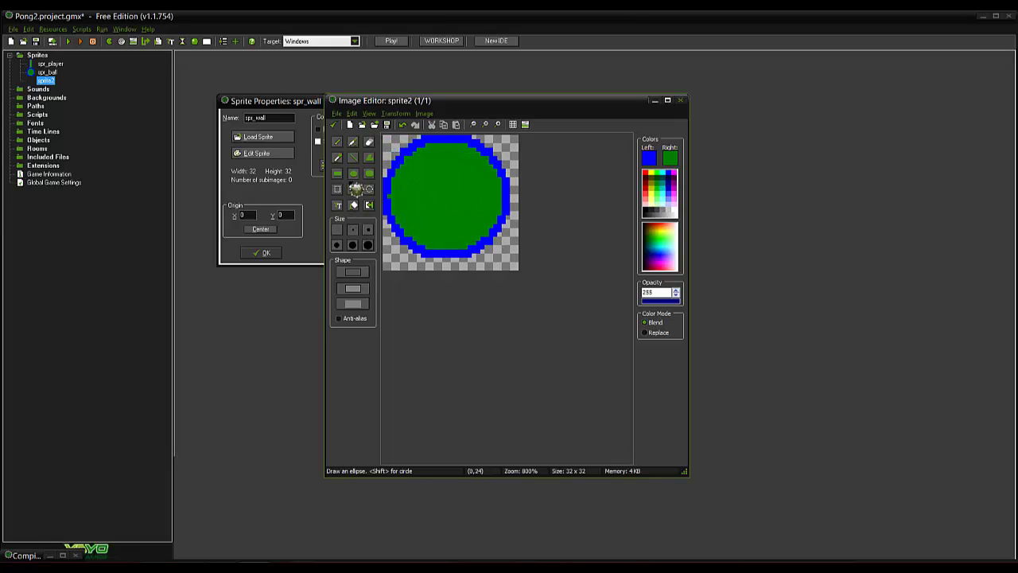
{"action": "key", "text": "ctrl+z"}
{"action": "left_click", "coordinate": [337, 172]}
{"action": "left_click_drag", "start_coordinate": [386, 137], "coordinate": [518, 271]}
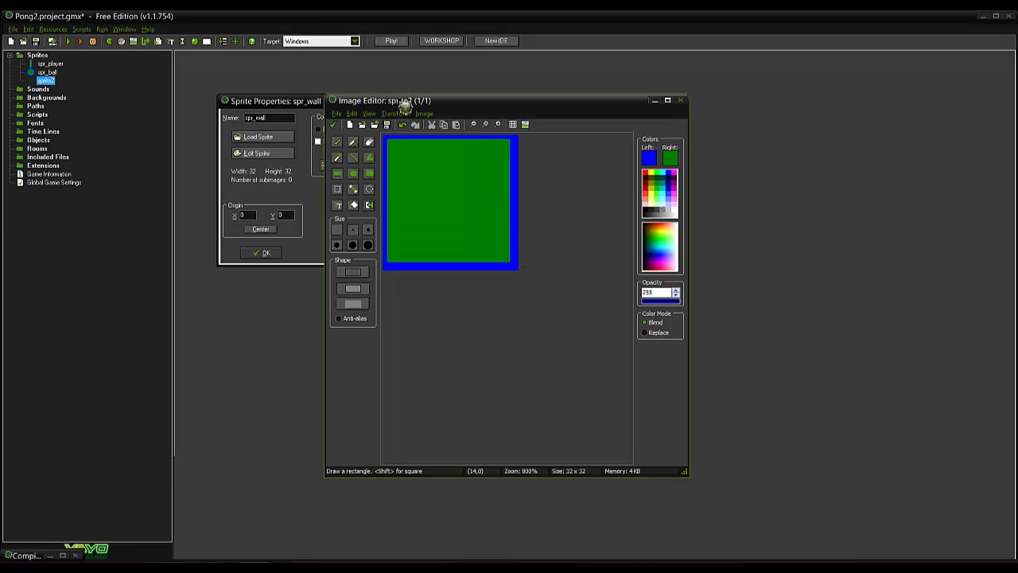
- Apply the Button effect to the spr_wall image with a thickness of 7 and smooth edges turned off
{"action": "left_click", "coordinate": [396, 113]}
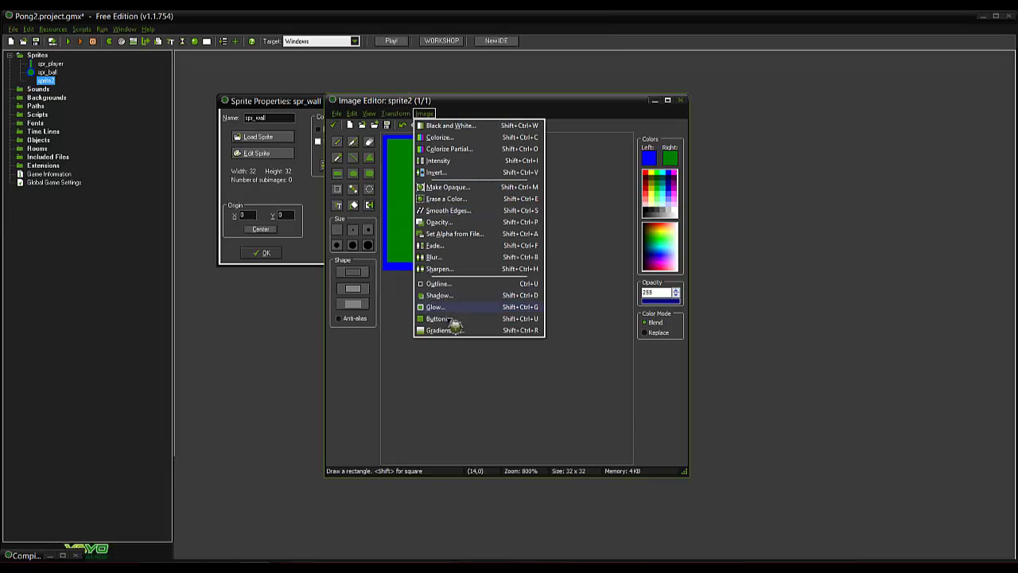
{"action": "left_click", "coordinate": [454, 326]}
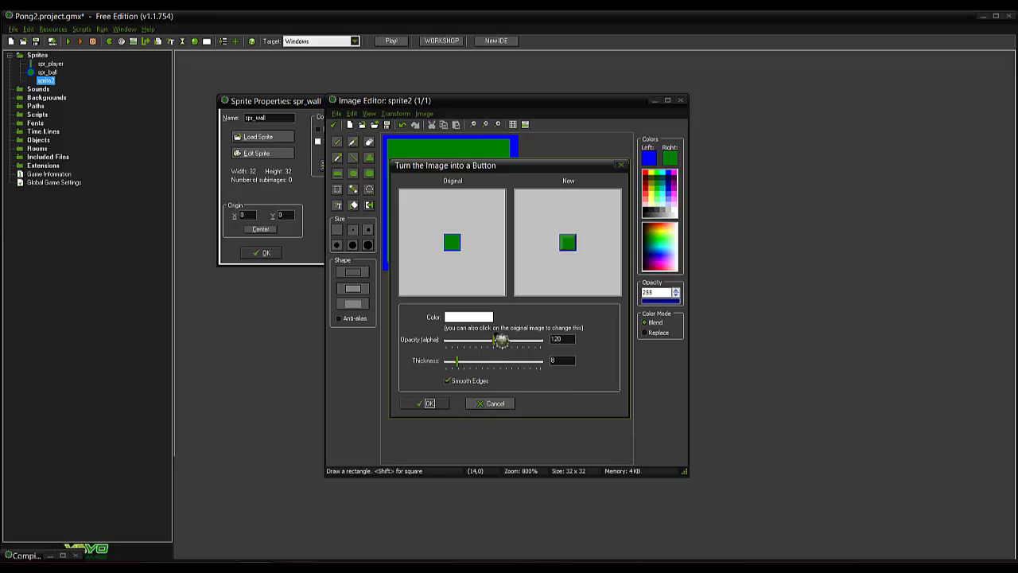
{"action": "mouse_move", "coordinate": [458, 363]}
{"action": "left_mouse_down"}
{"action": "mouse_move", "coordinate": [477, 368]}
{"action": "mouse_move", "coordinate": [464, 371]}
{"action": "left_mouse_up"}
{"action": "left_click", "coordinate": [457, 381]}
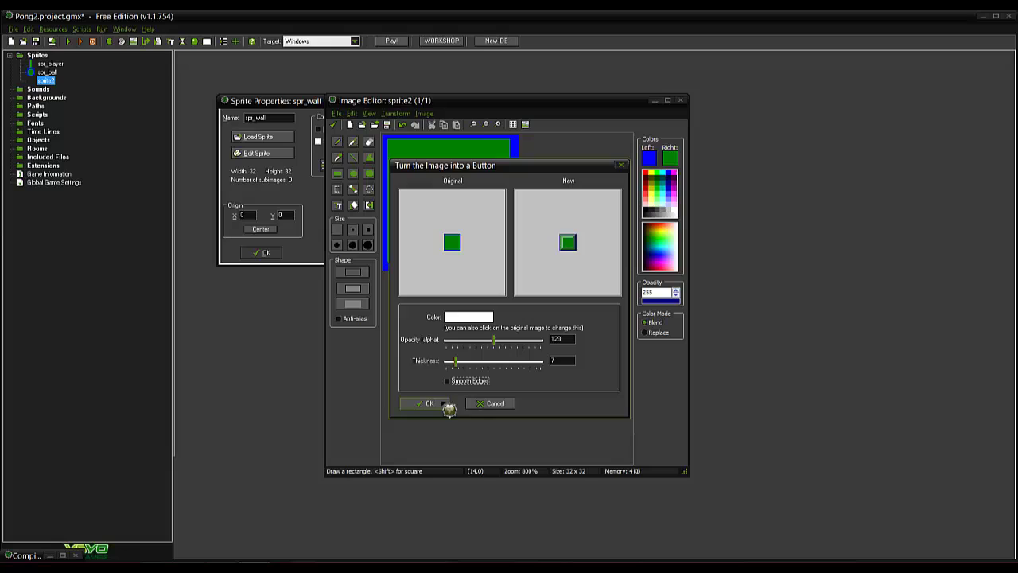
{"action": "left_click", "coordinate": [430, 404]}
- Save the edited spr_wall image and sprite, and check the properties of the spr_player sprite
{"action": "left_click", "coordinate": [333, 126]}
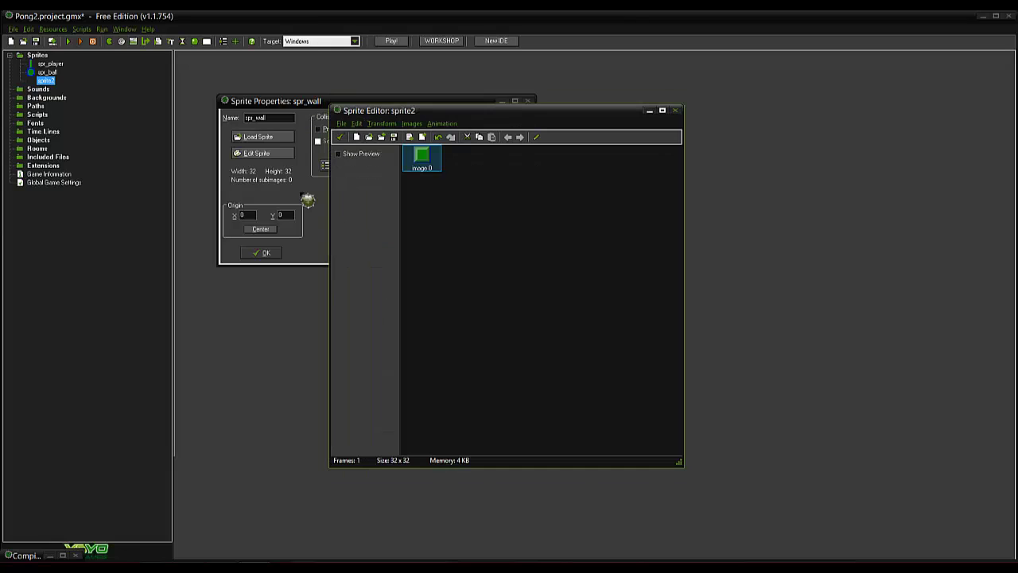
{"action": "left_click", "coordinate": [338, 137]}
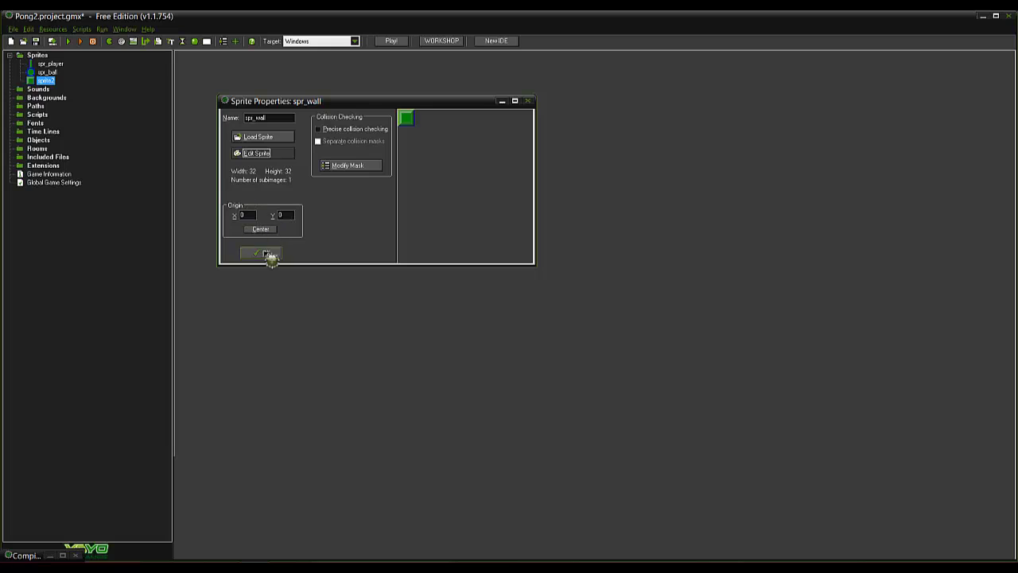
{"action": "left_click", "coordinate": [268, 254]}
{"action": "double_click", "coordinate": [48, 63]}
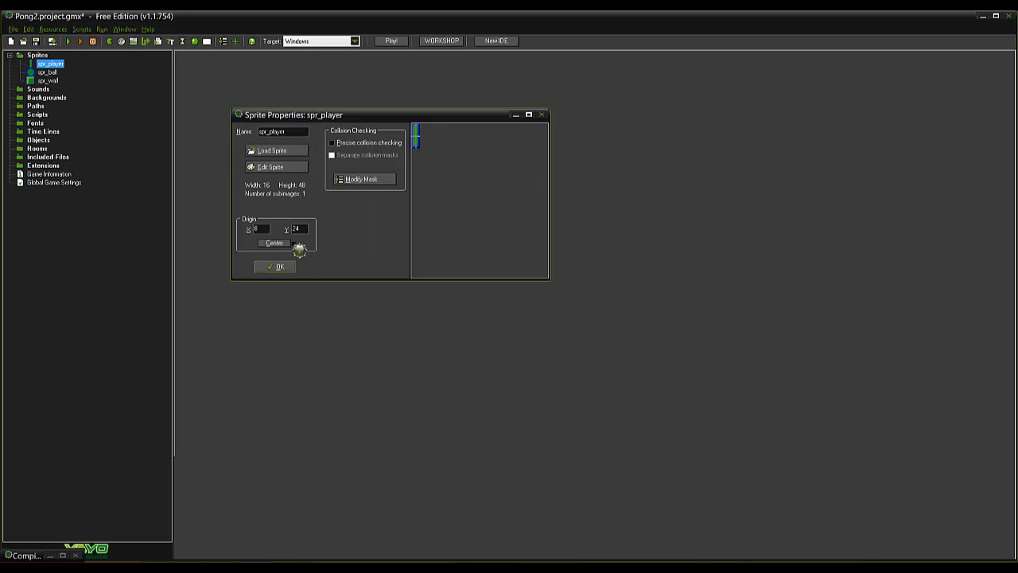
{"action": "left_click", "coordinate": [277, 266]}
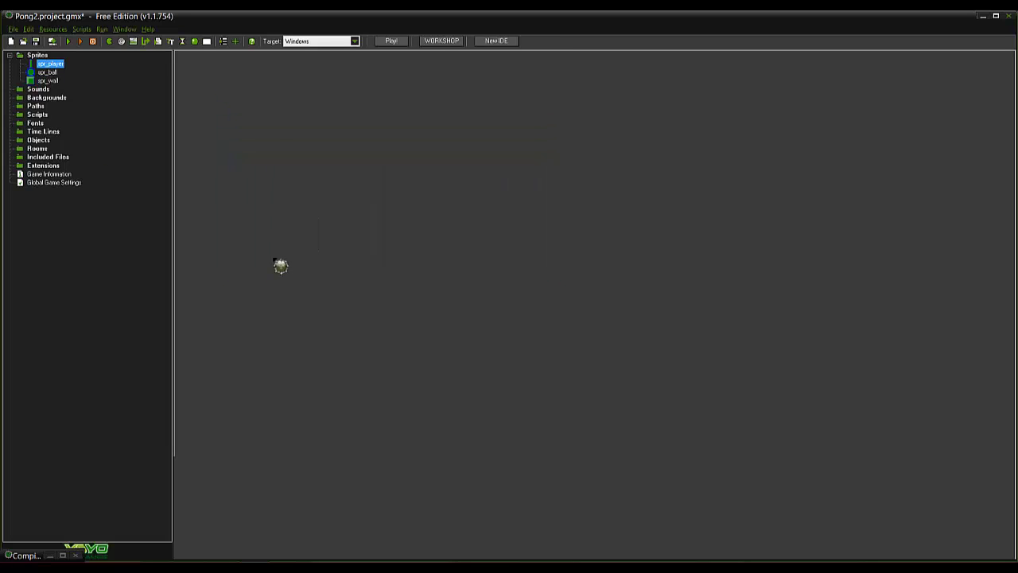
- Create an object named player that uses the spr_player sprite
{"action": "right_click", "coordinate": [38, 140]}
{"action": "left_click", "coordinate": [56, 150]}
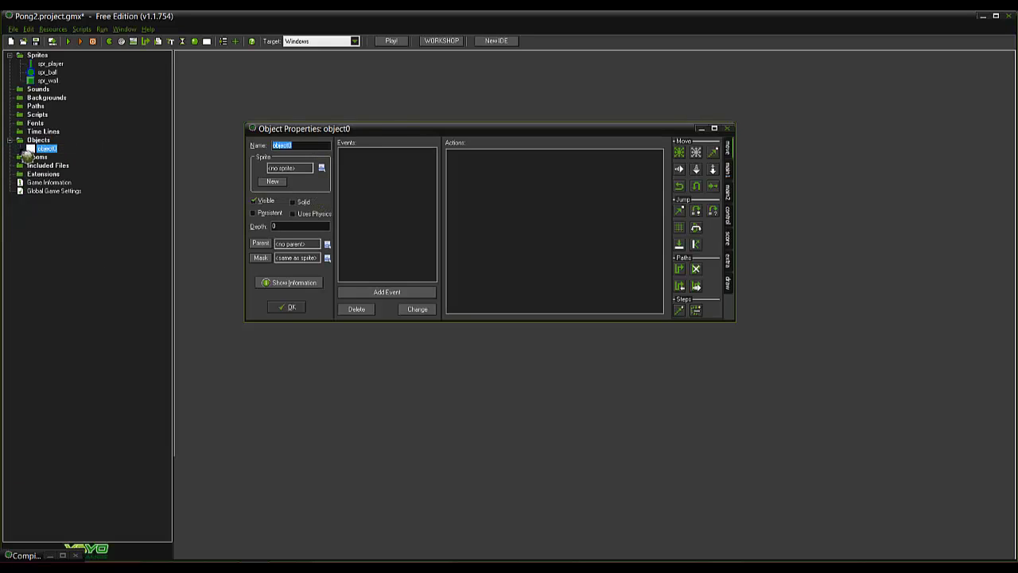
{"action": "type", "text": "player"}
{"action": "left_click", "coordinate": [321, 167]}
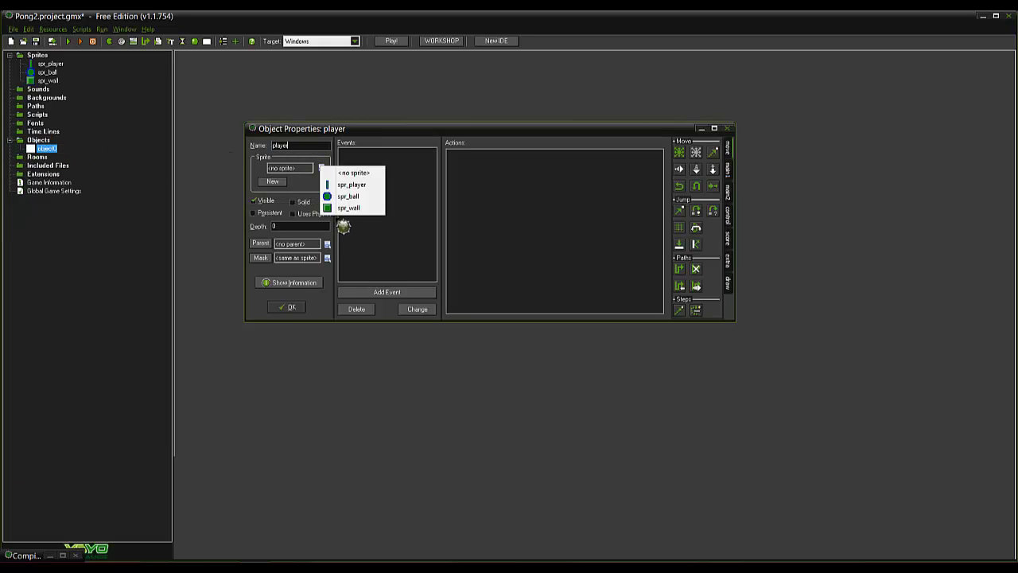
{"action": "left_click", "coordinate": [348, 185]}
{"action": "left_click", "coordinate": [288, 307]}
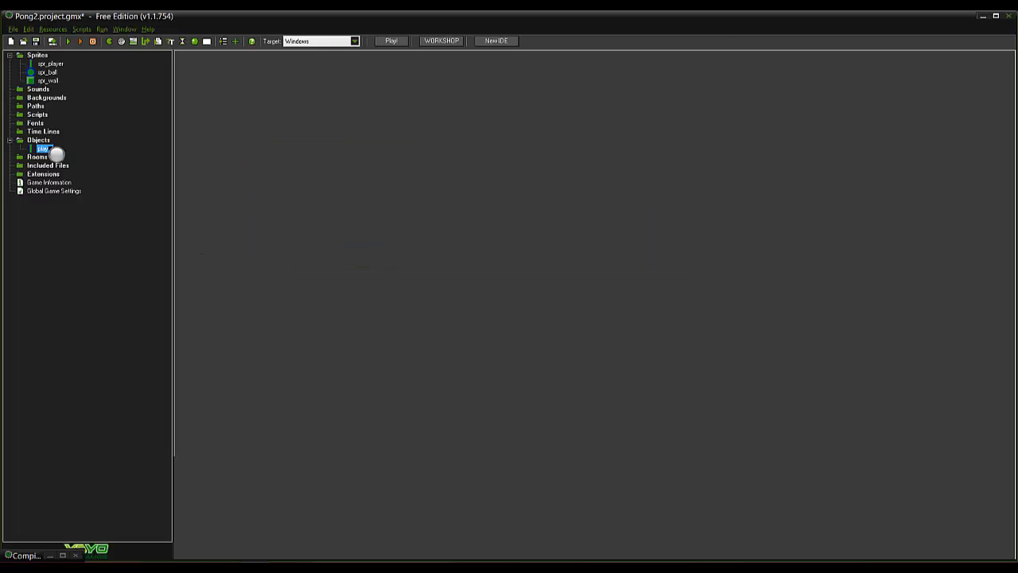
- Create an object named ball that uses the spr_ball sprite
{"action": "right_click", "coordinate": [38, 141]}
{"action": "left_click", "coordinate": [45, 150]}
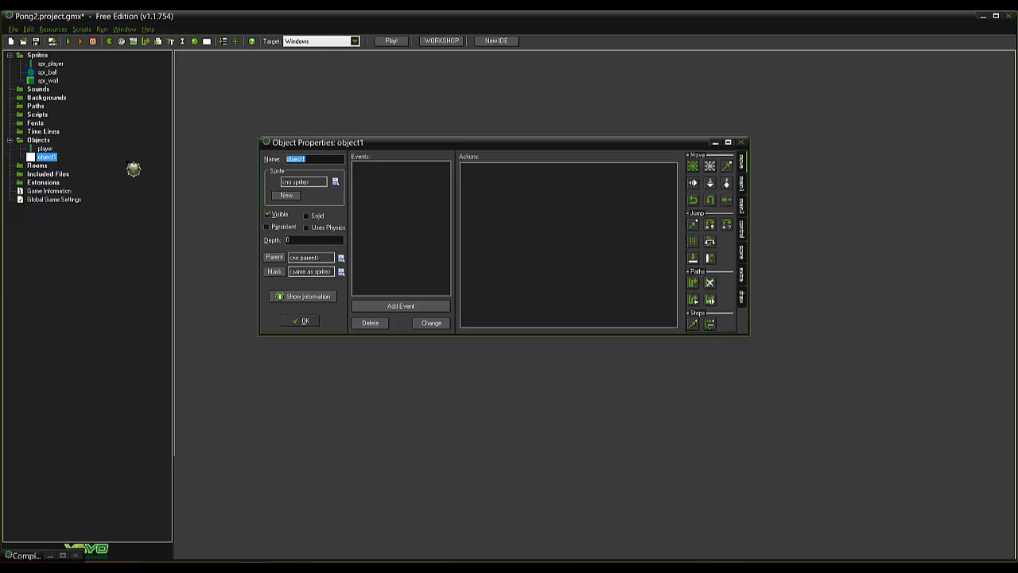
{"action": "type", "text": "ball"}
{"action": "left_click", "coordinate": [335, 181]}
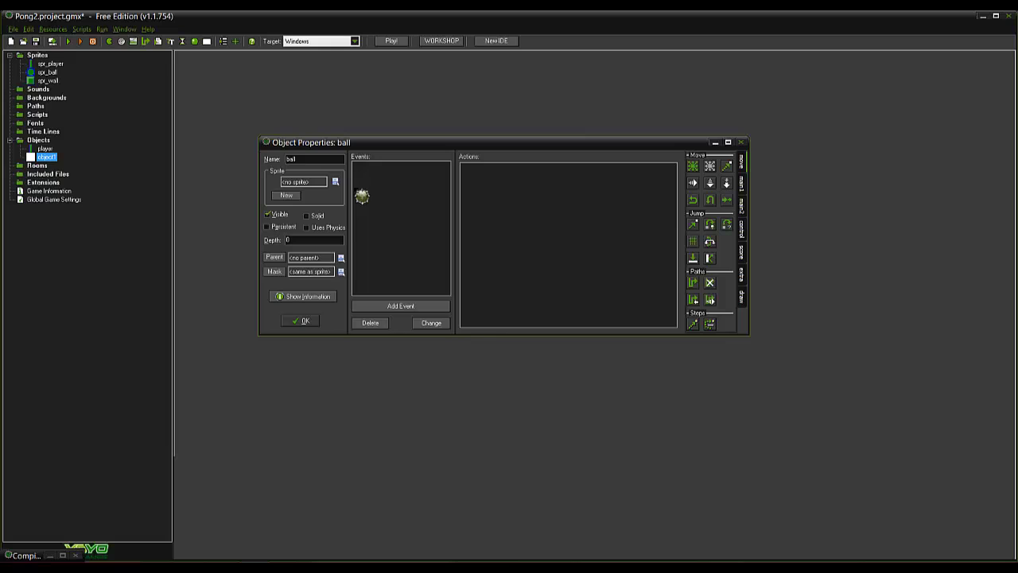
{"action": "left_click", "coordinate": [366, 213]}
{"action": "left_click", "coordinate": [302, 320]}
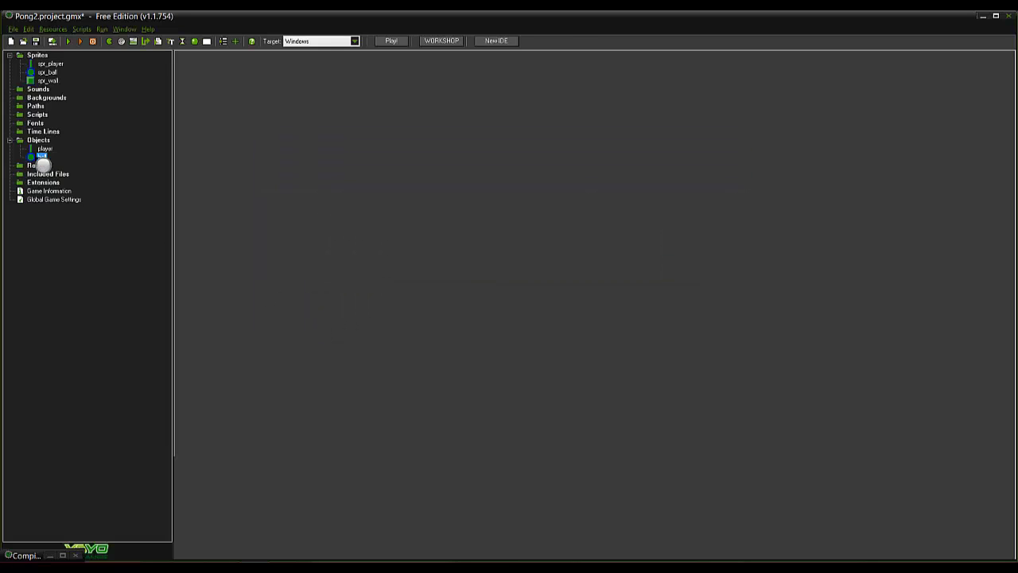
- Create an object named wall that uses the spr_wall sprite
{"action": "right_click", "coordinate": [50, 149]}
{"action": "left_click", "coordinate": [107, 155]}
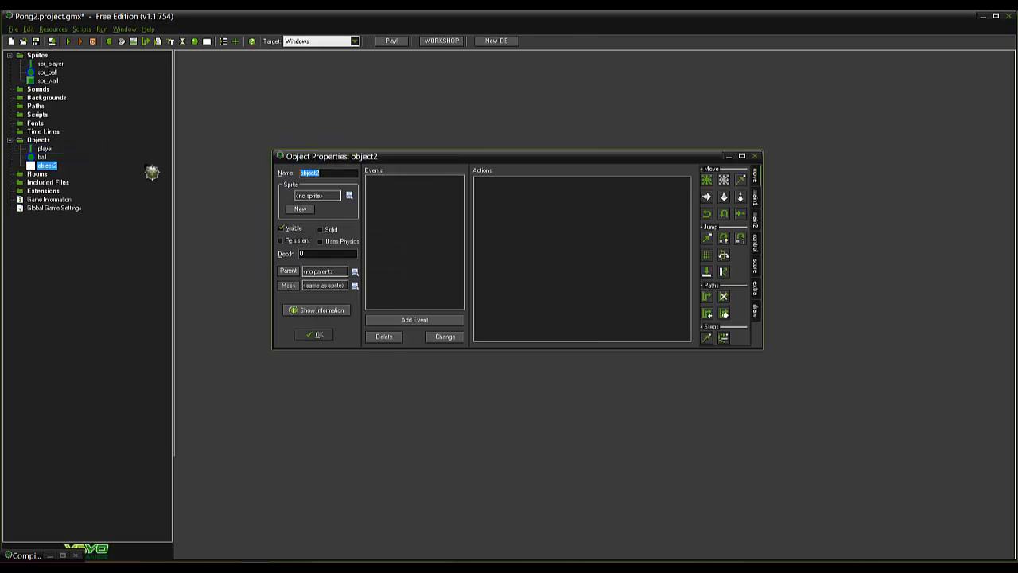
{"action": "type", "text": "wall"}
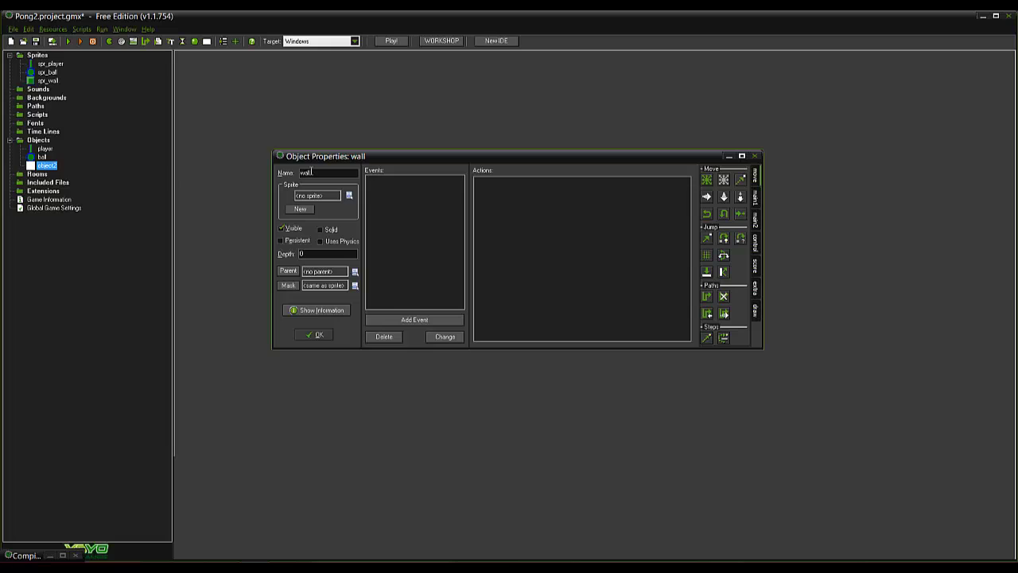
{"action": "left_click", "coordinate": [348, 195]}
{"action": "left_click", "coordinate": [366, 225]}
{"action": "left_click", "coordinate": [318, 334]}
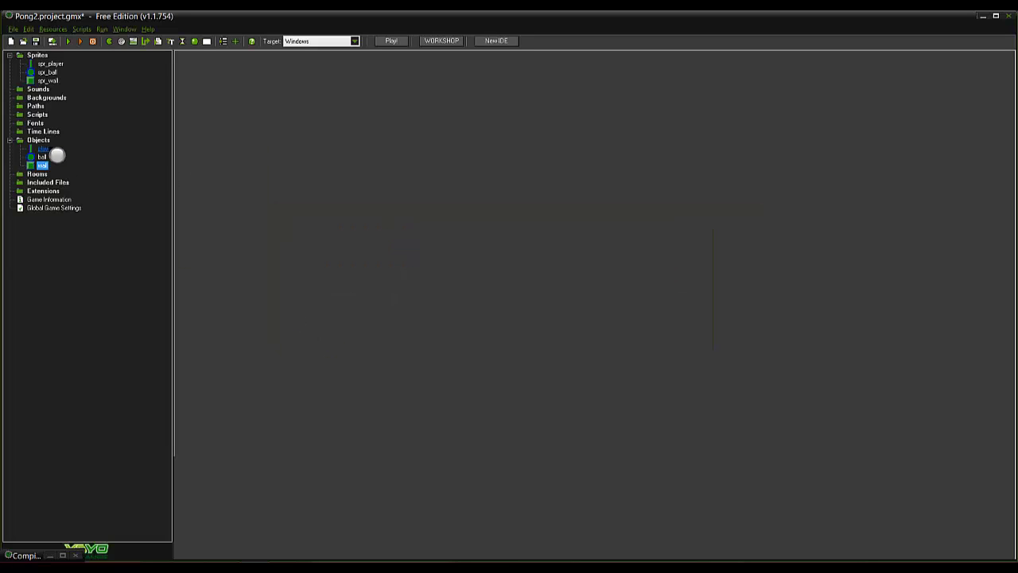
- Create an object named GUI without a sprite
{"action": "right_click", "coordinate": [45, 143]}
{"action": "left_click", "coordinate": [60, 146]}
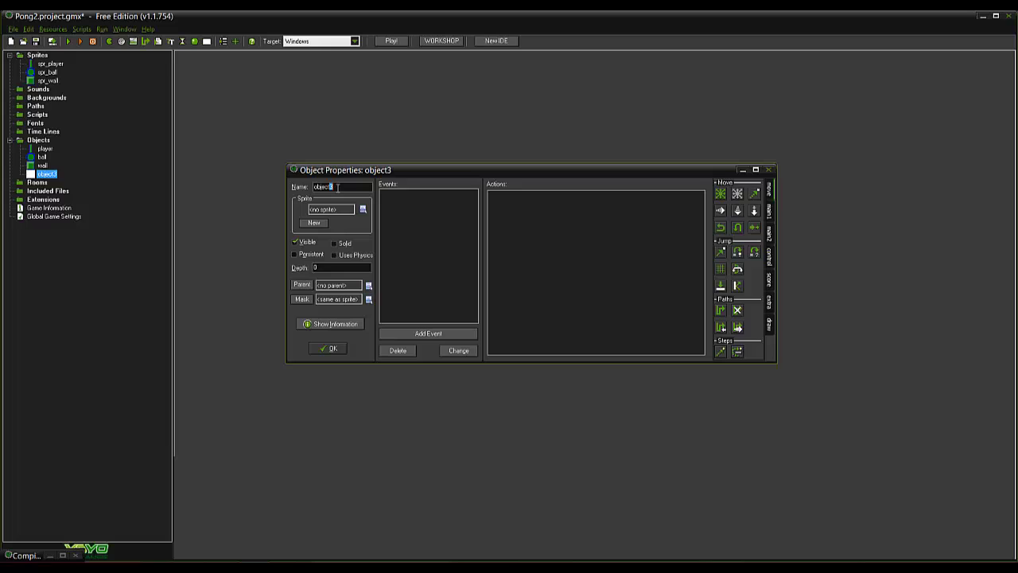
{"action": "type", "text": "GUI"}
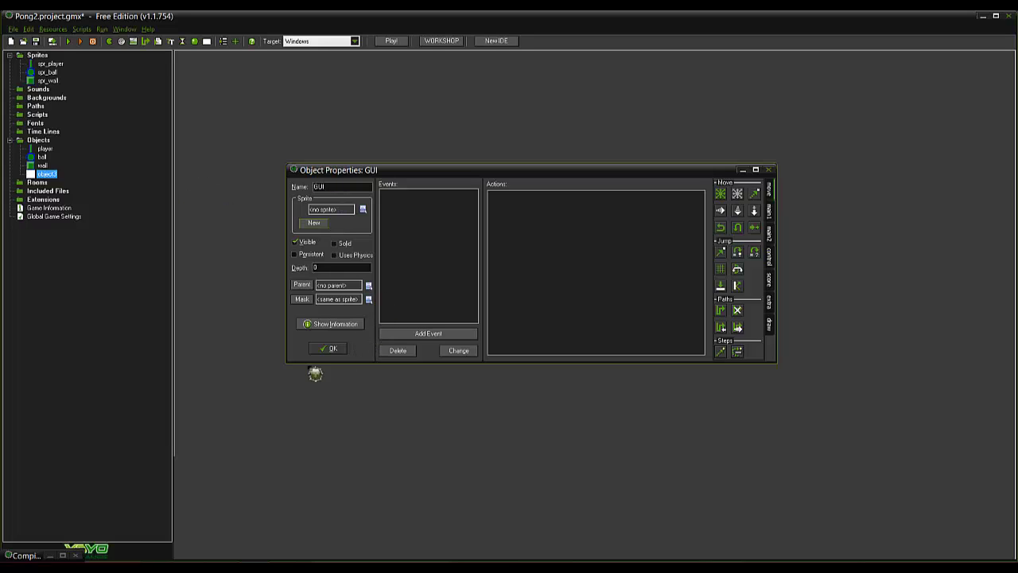
{"action": "left_click", "coordinate": [334, 350]}
- Add a Create event to the player object
{"action": "double_click", "coordinate": [45, 149]}
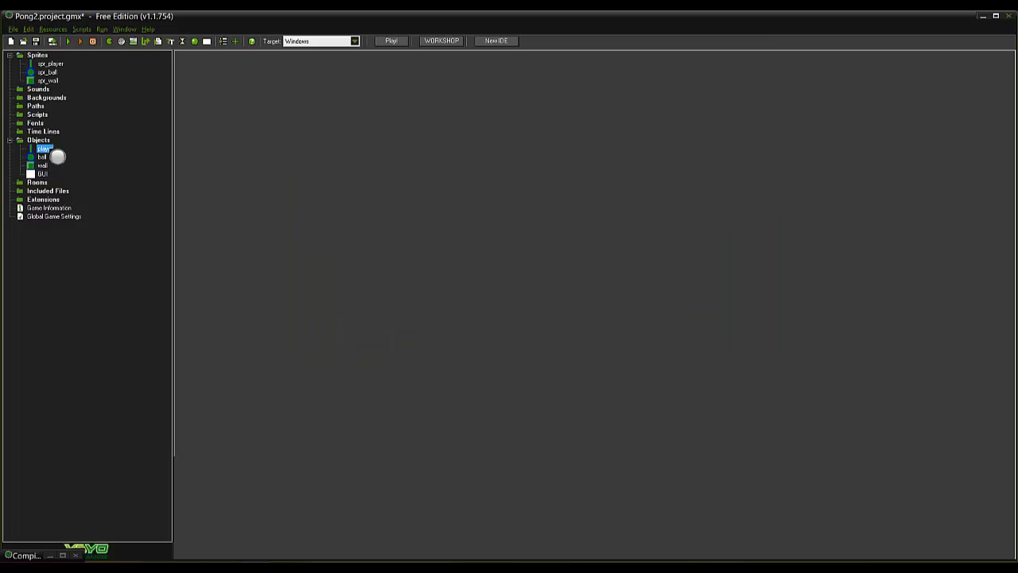
{"action": "right_click", "coordinate": [437, 263]}
{"action": "left_click", "coordinate": [464, 269]}
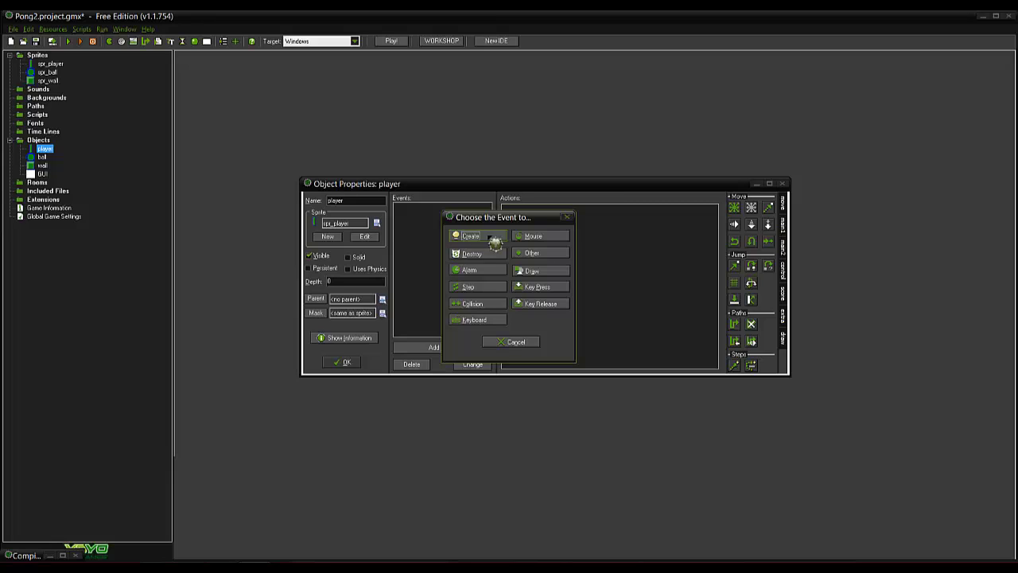
{"action": "left_click", "coordinate": [493, 241]}
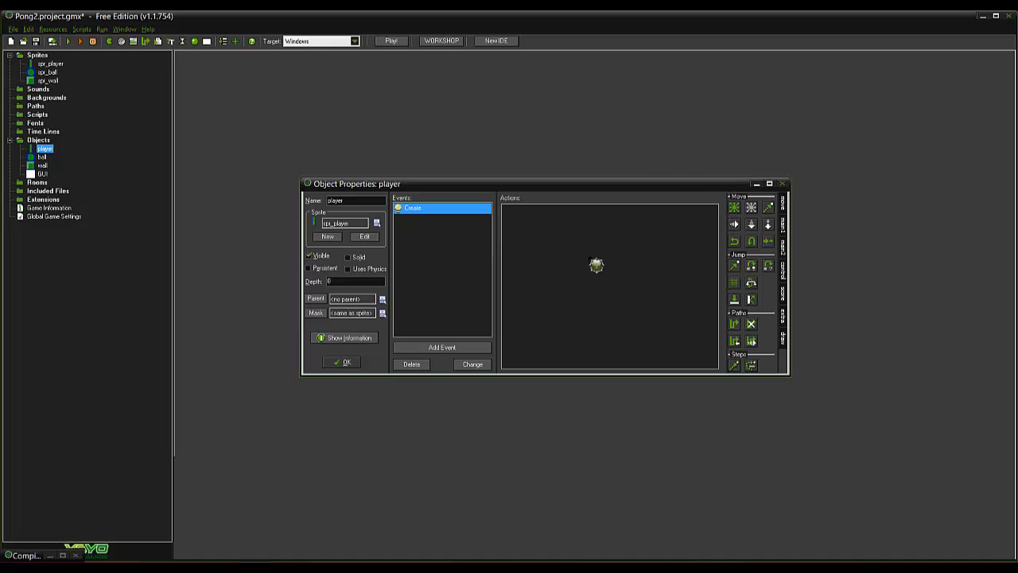
- In the player's Create event, add actions that set the score to 0 and the lives to 3
{"action": "left_click", "coordinate": [785, 271]}
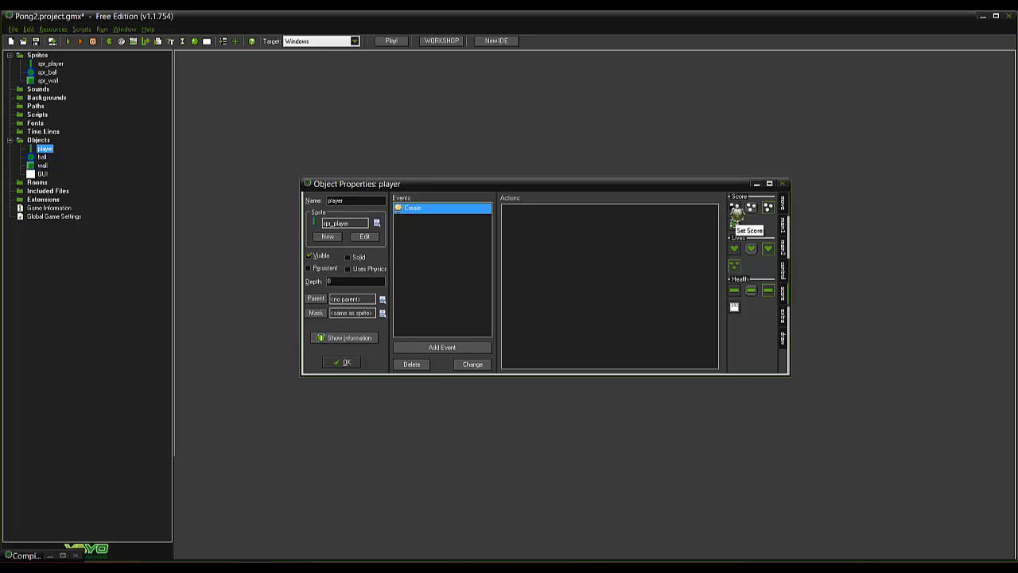
{"action": "left_click_drag", "start_coordinate": [735, 207], "coordinate": [687, 247]}
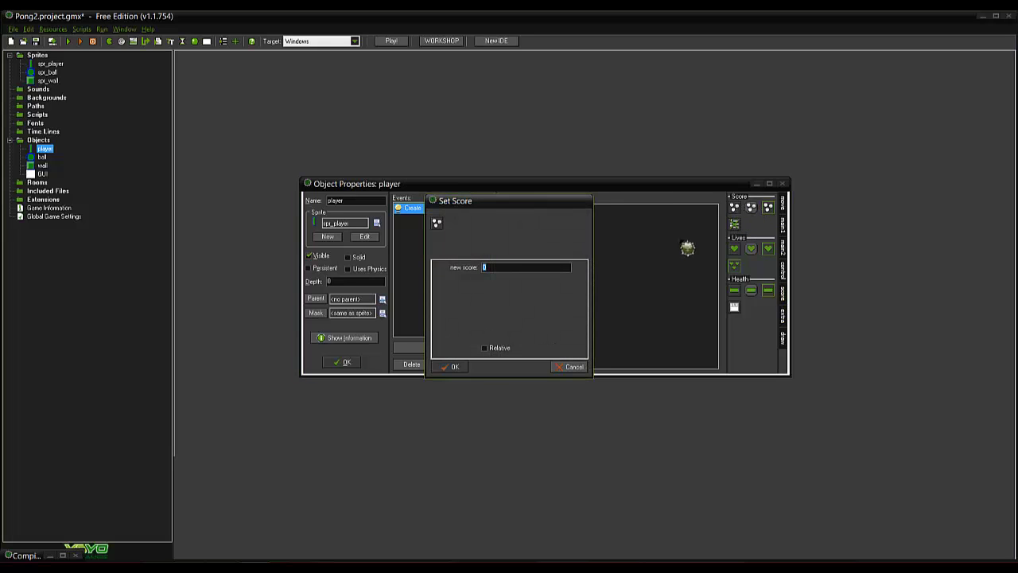
{"action": "key", "text": "Return"}
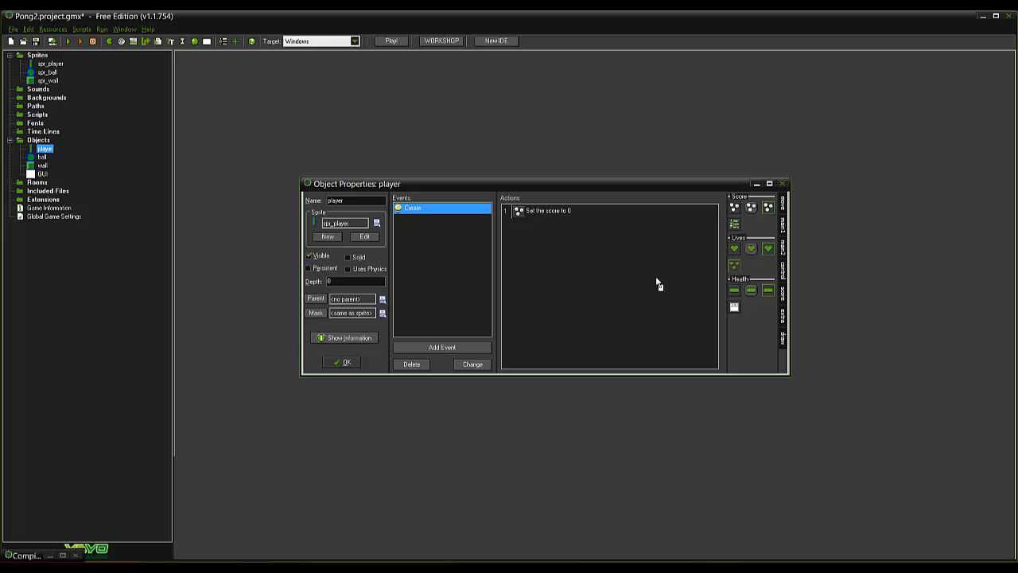
{"action": "left_click_drag", "start_coordinate": [734, 249], "coordinate": [640, 295]}
{"action": "key", "text": "Return"}
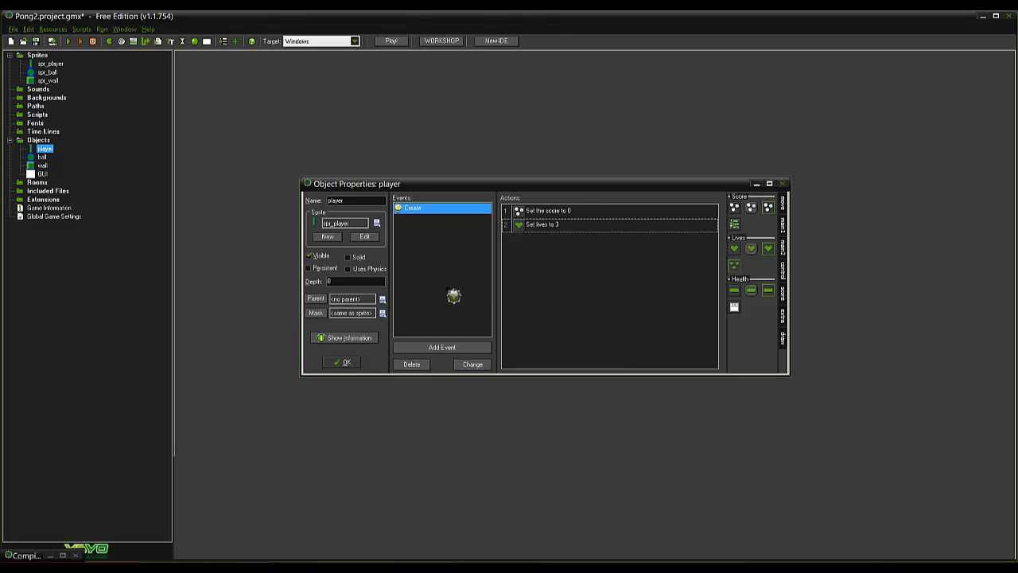
- Add a Keyboard event for the Up arrow key to the player object
{"action": "right_click", "coordinate": [448, 289]}
{"action": "left_click", "coordinate": [468, 295]}
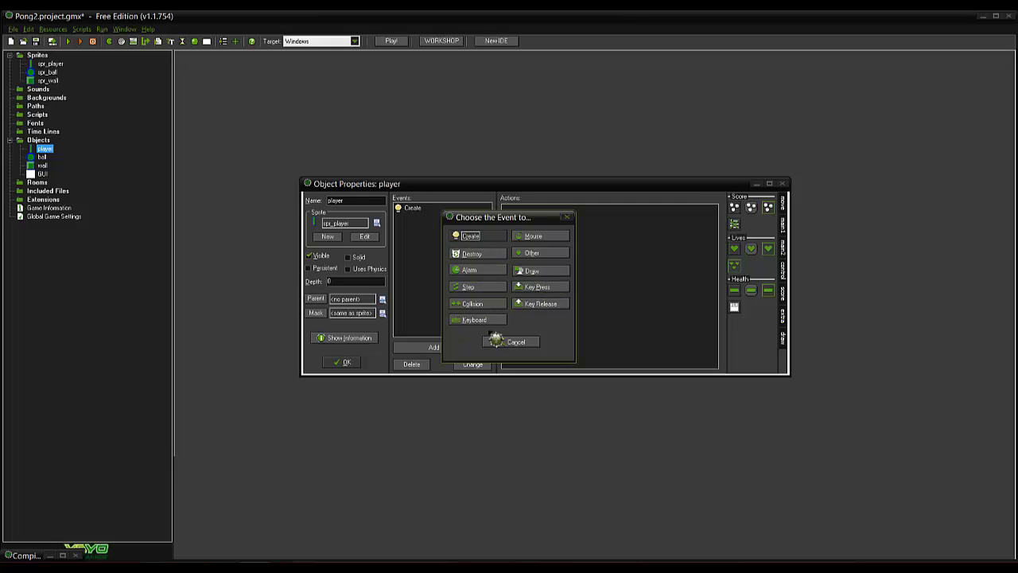
{"action": "left_click", "coordinate": [487, 321]}
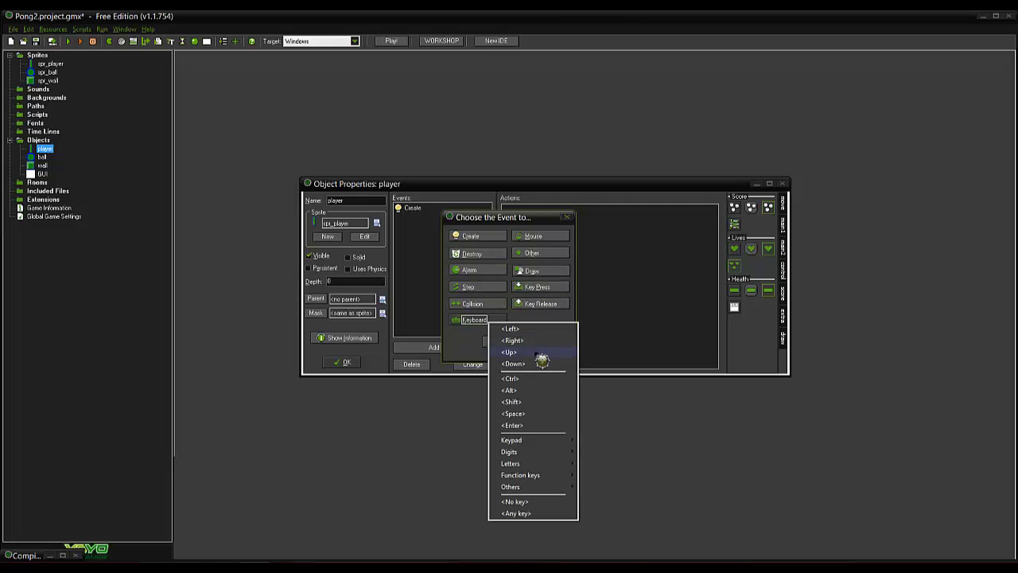
{"action": "left_click", "coordinate": [537, 353]}
- Add a Check Empty condition to the player's Up event with x 0, y -5, only solid objects and Relative enabled
{"action": "left_click", "coordinate": [787, 231]}
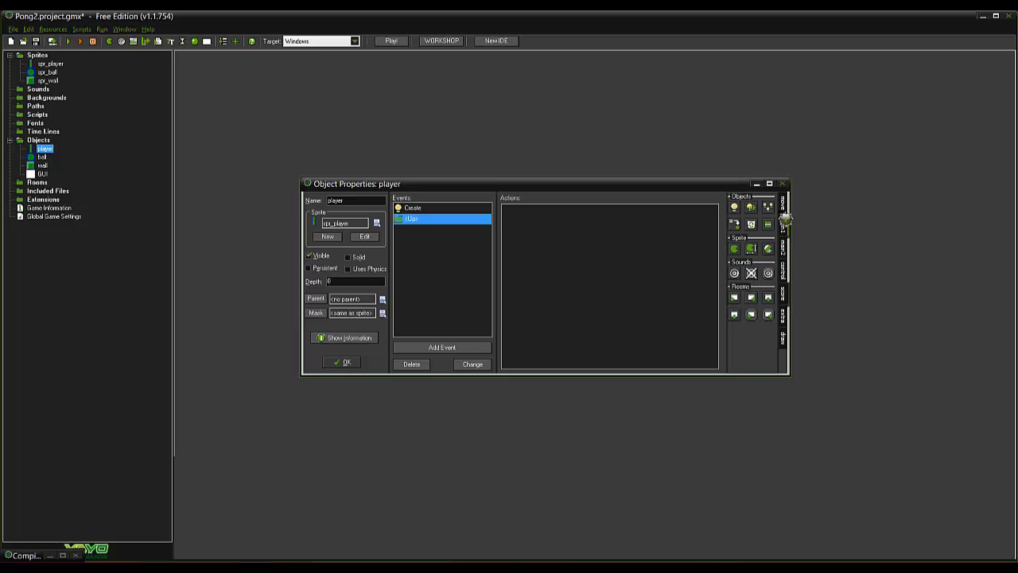
{"action": "left_click", "coordinate": [785, 214]}
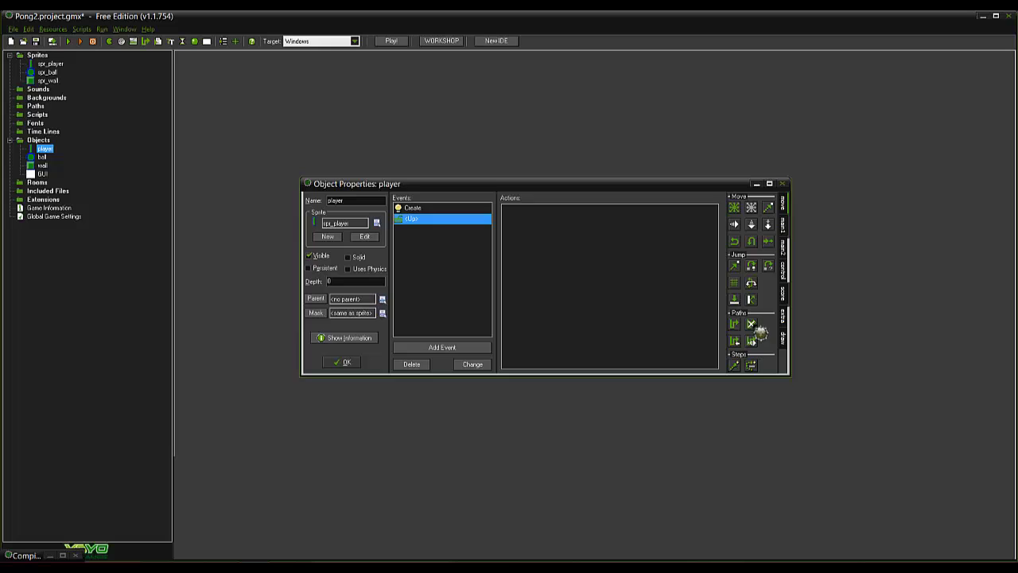
{"action": "left_click", "coordinate": [786, 226]}
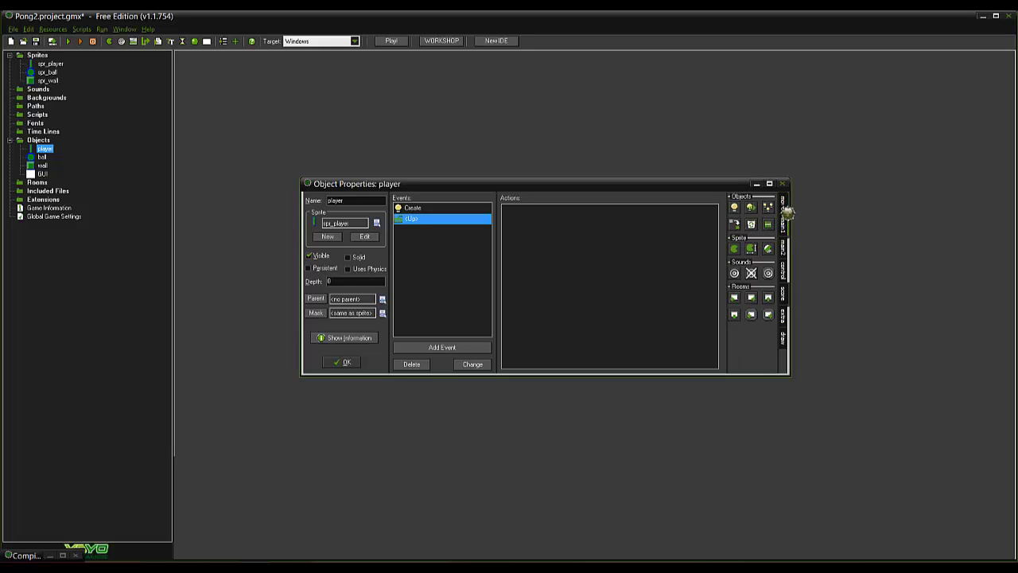
{"action": "left_click", "coordinate": [785, 208]}
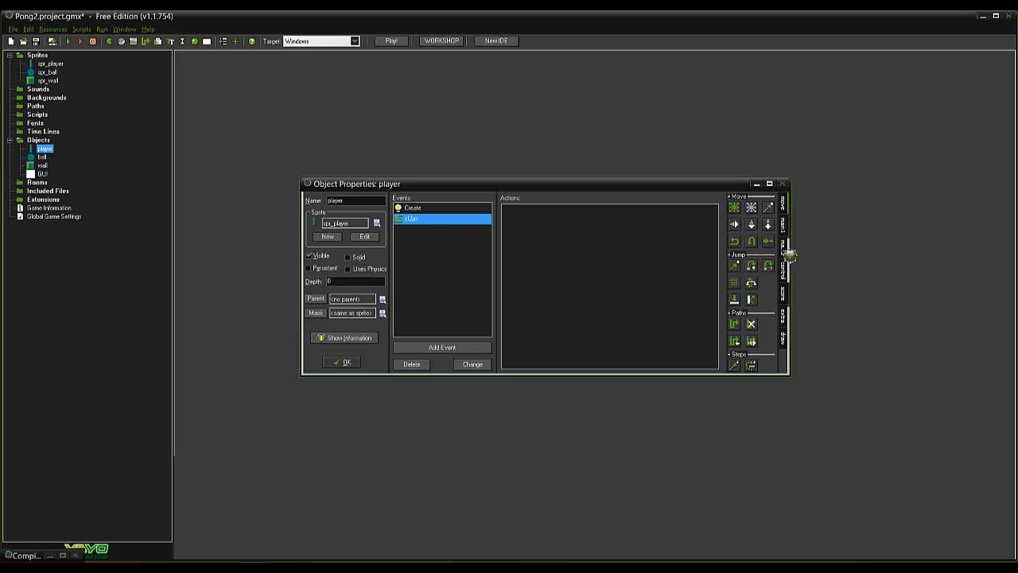
{"action": "left_click", "coordinate": [787, 250]}
{"action": "left_click", "coordinate": [787, 270]}
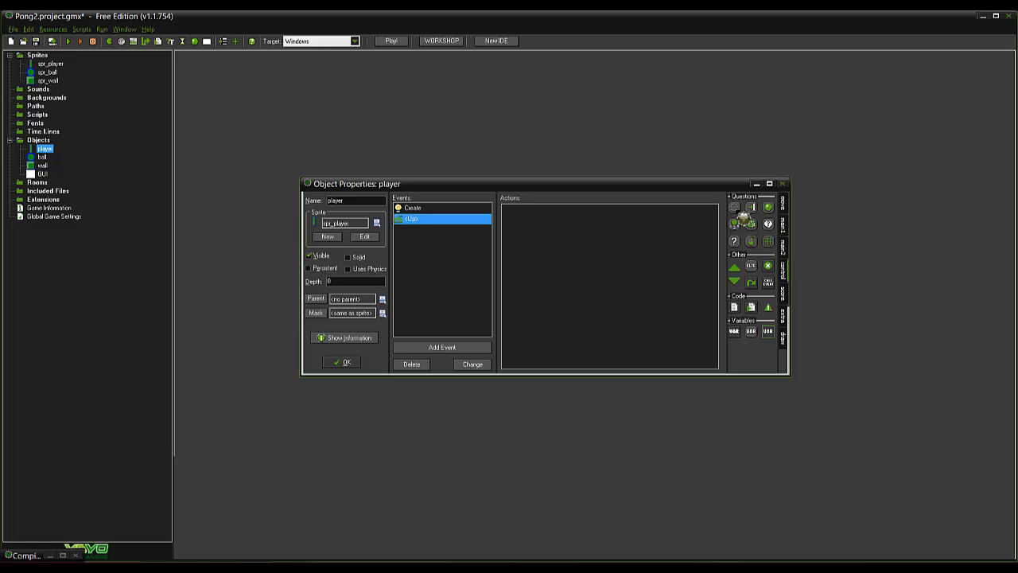
{"action": "left_click_drag", "start_coordinate": [744, 209], "coordinate": [700, 265]}
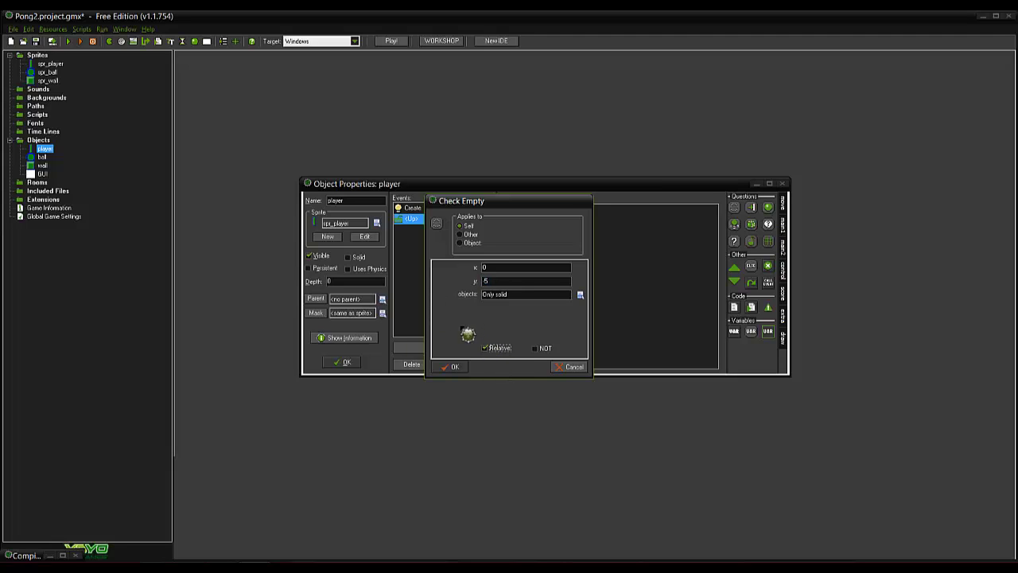
{"action": "left_click", "coordinate": [450, 367]}
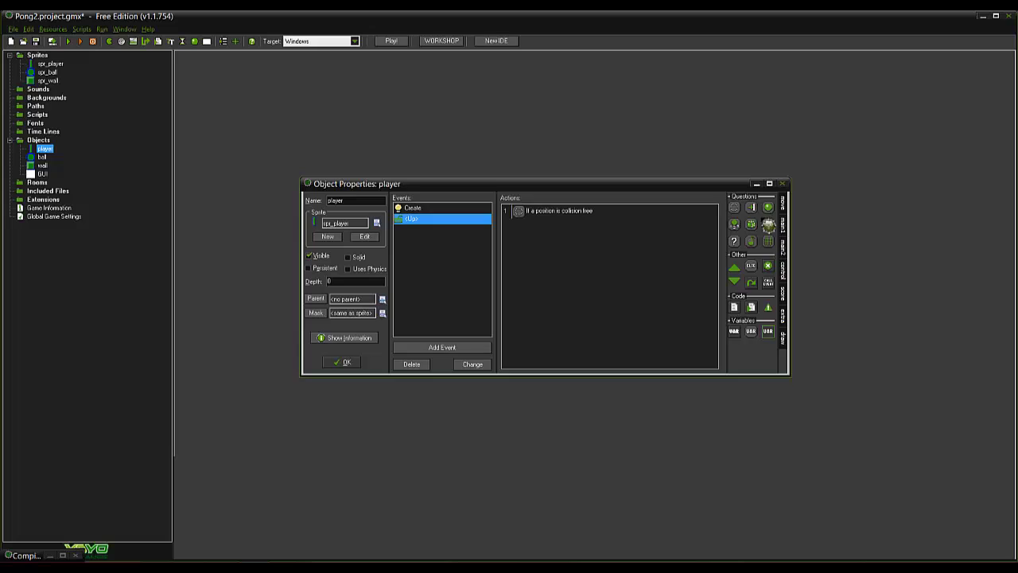
- Add a Move Fixed action to the player's Up event, moving upward at speed 5 with Relative enabled
{"action": "left_click", "coordinate": [784, 211]}
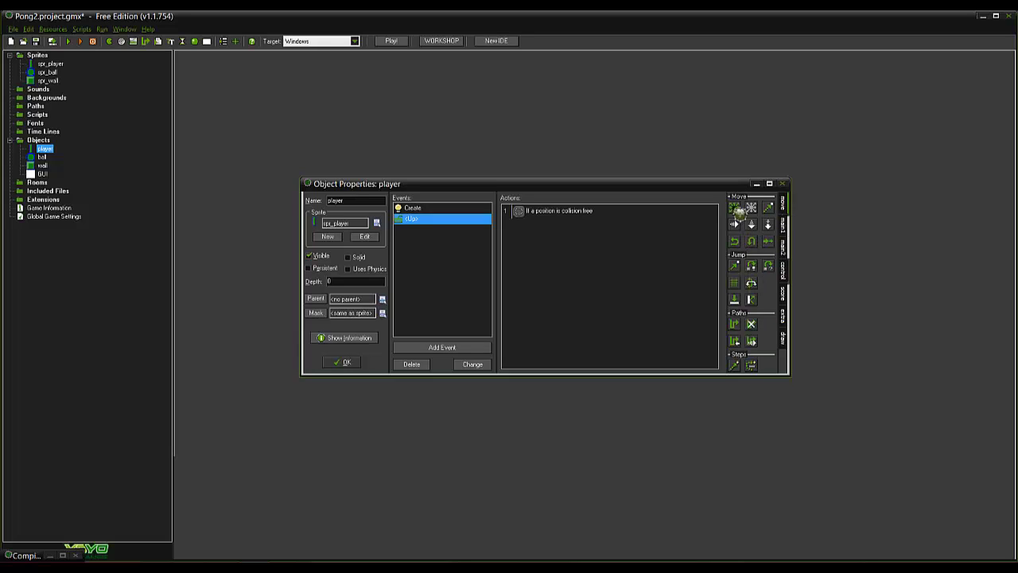
{"action": "left_click_drag", "start_coordinate": [740, 211], "coordinate": [595, 323]}
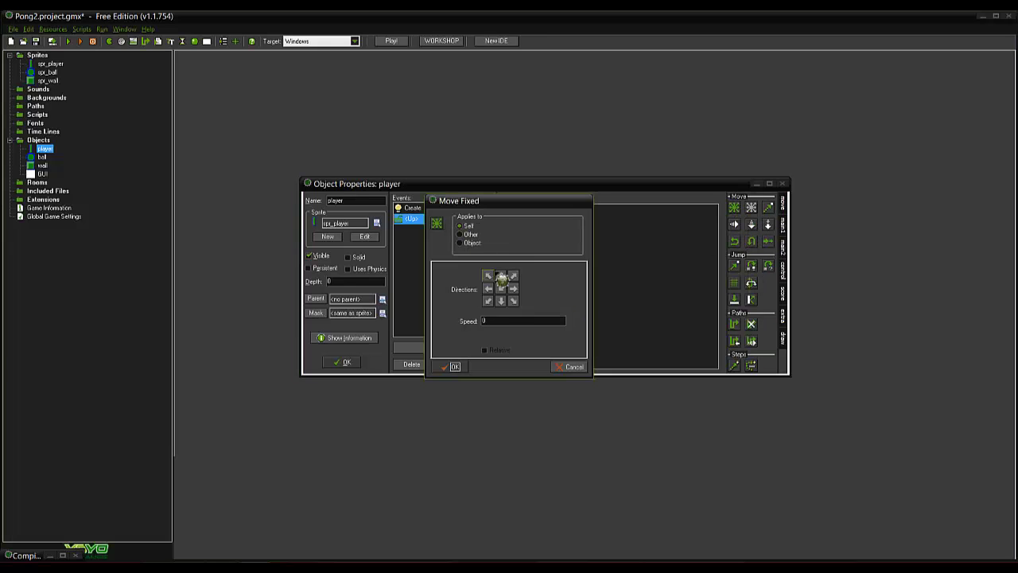
{"action": "left_click", "coordinate": [500, 277]}
{"action": "left_click", "coordinate": [452, 366]}
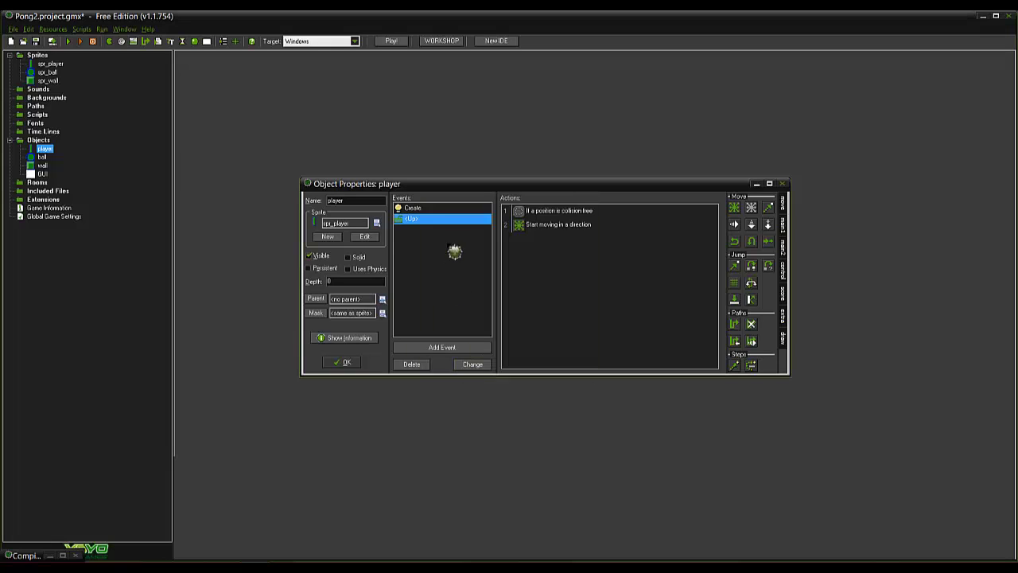
- Duplicate the player's Up event as a Keyboard event for the Down arrow key
{"action": "right_click", "coordinate": [450, 227]}
{"action": "left_click", "coordinate": [478, 254]}
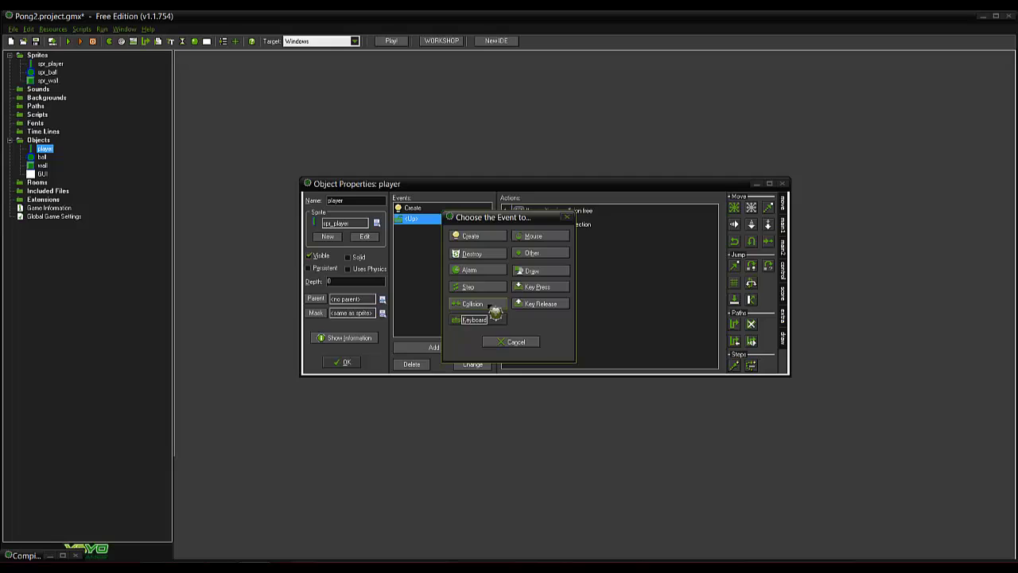
{"action": "left_click", "coordinate": [469, 318]}
{"action": "left_click", "coordinate": [538, 359]}
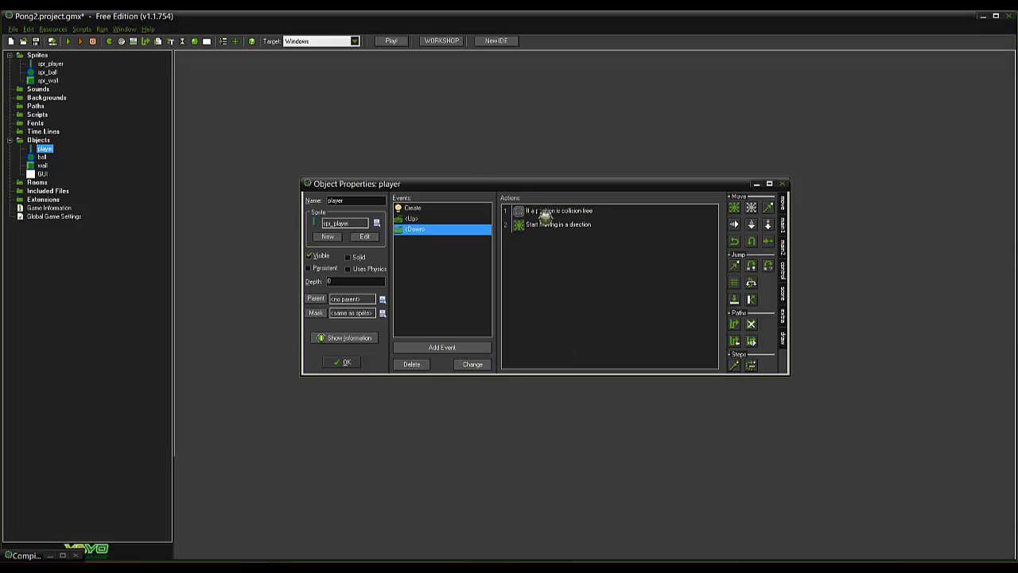
- In the Down event, adapt the Check Empty y offset to downward movement and set the Move Fixed direction to down only
{"action": "double_click", "coordinate": [544, 213]}
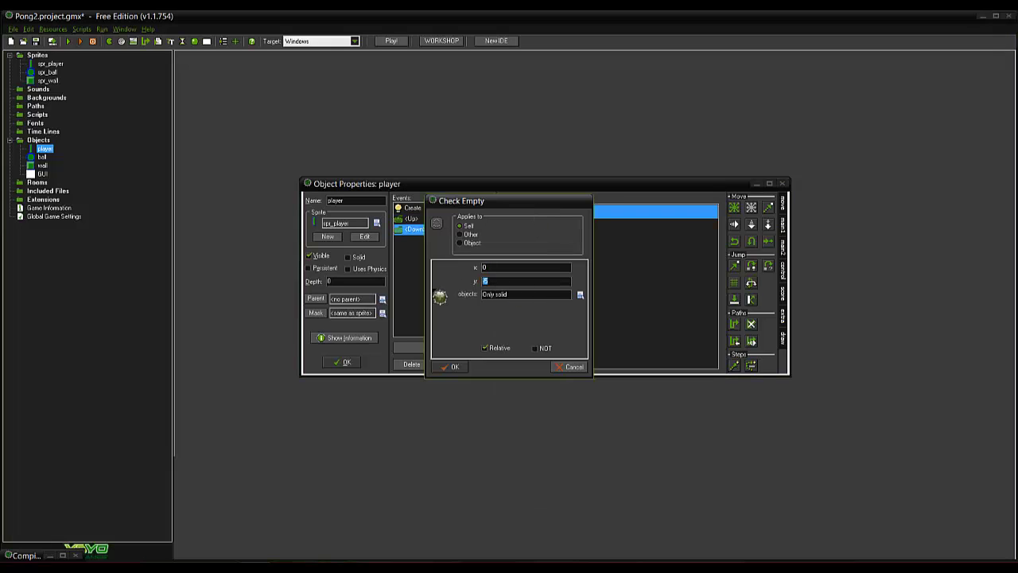
{"action": "left_click", "coordinate": [455, 366]}
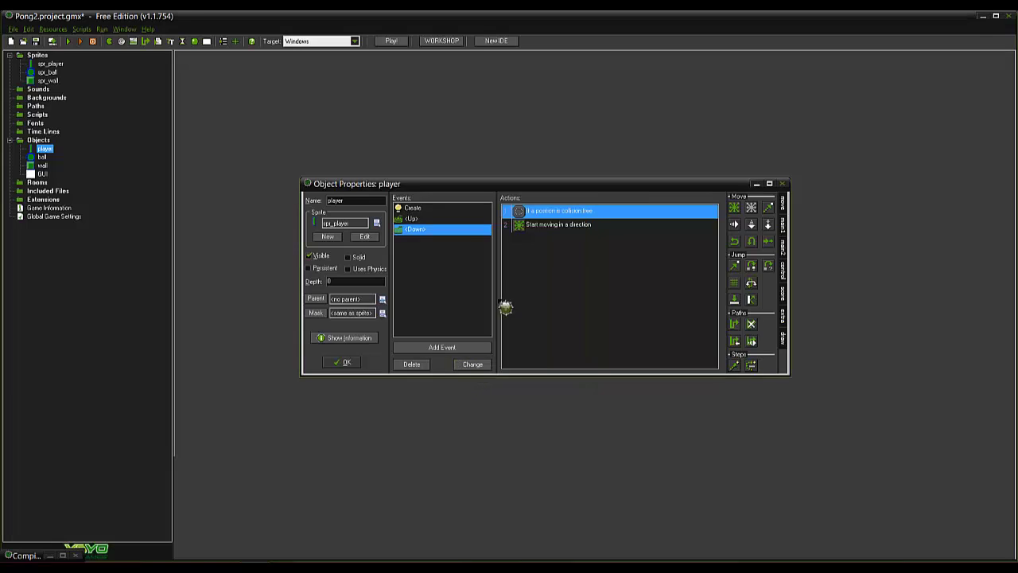
{"action": "double_click", "coordinate": [522, 230]}
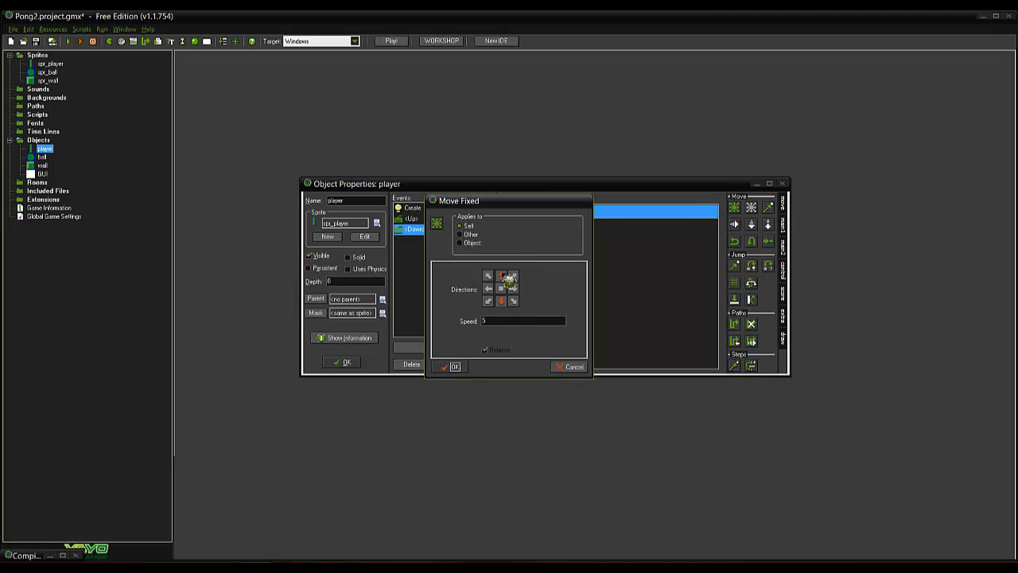
{"action": "left_click", "coordinate": [455, 368]}
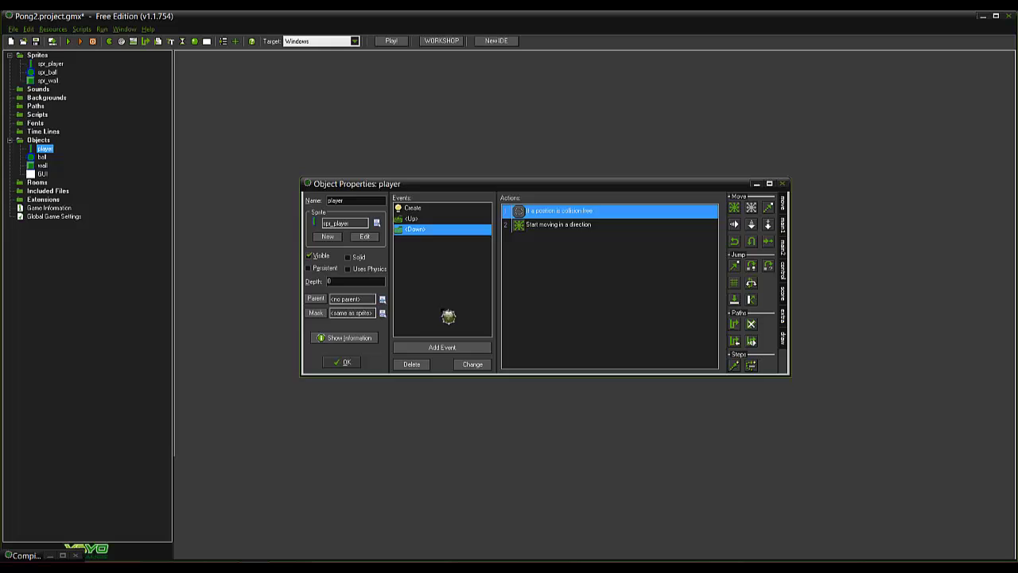
- Add a Keyboard <No key> event to the player with a Move Fixed action using the centre stop direction and speed 0
{"action": "right_click", "coordinate": [458, 322]}
{"action": "left_click", "coordinate": [464, 325]}
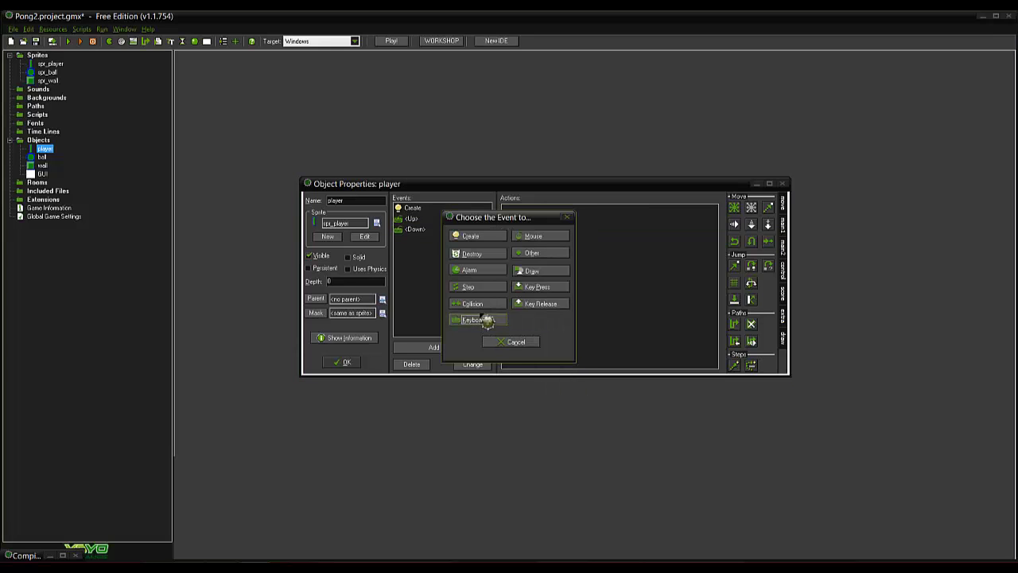
{"action": "left_click", "coordinate": [487, 322]}
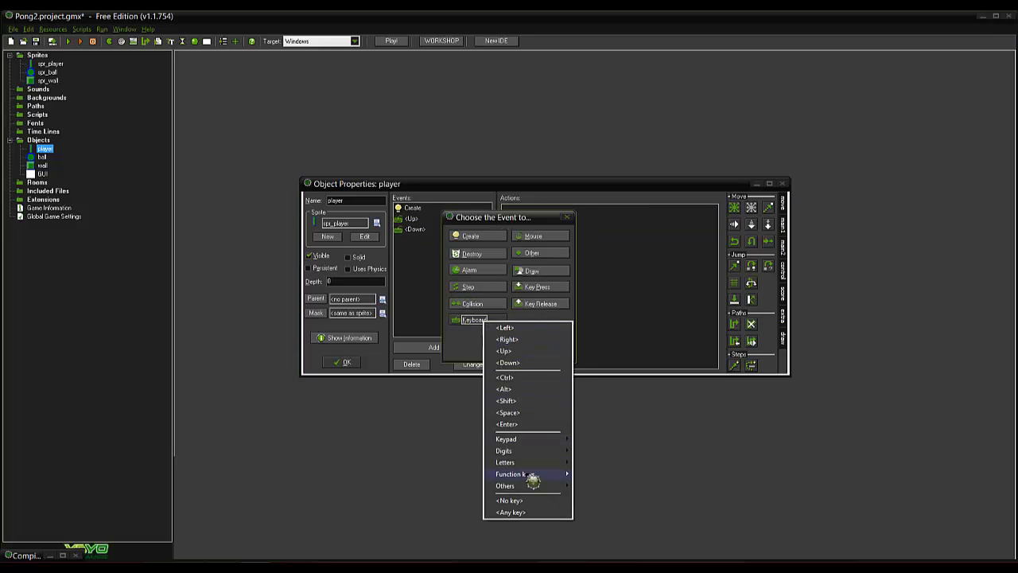
{"action": "left_click", "coordinate": [510, 501]}
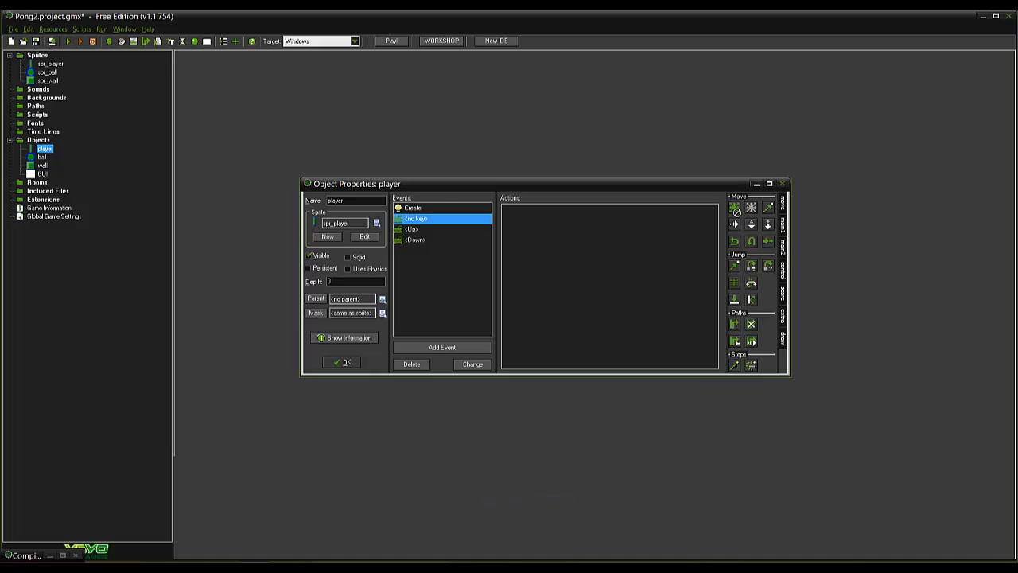
{"action": "left_click_drag", "start_coordinate": [736, 210], "coordinate": [663, 271]}
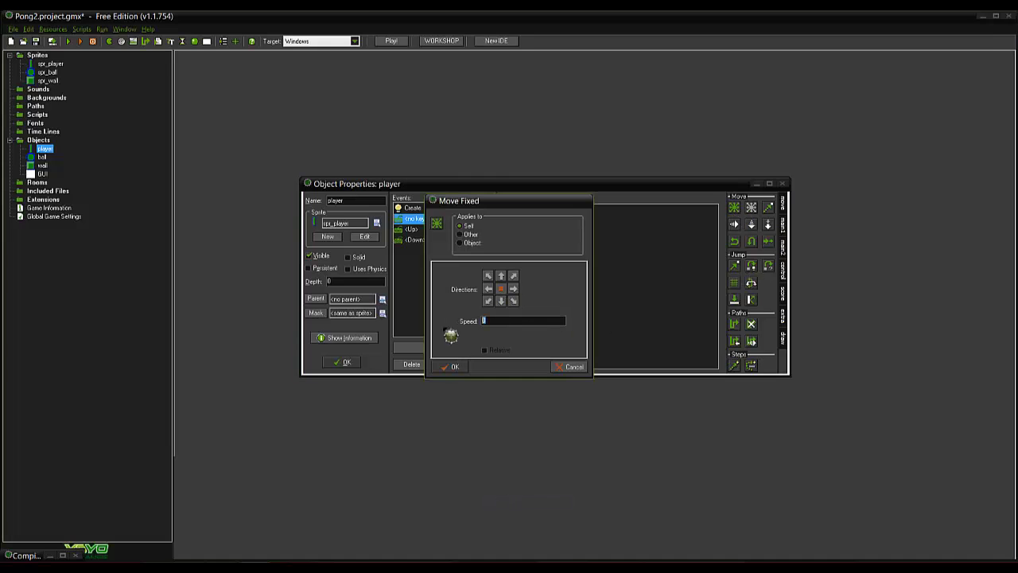
{"action": "left_click", "coordinate": [452, 367]}
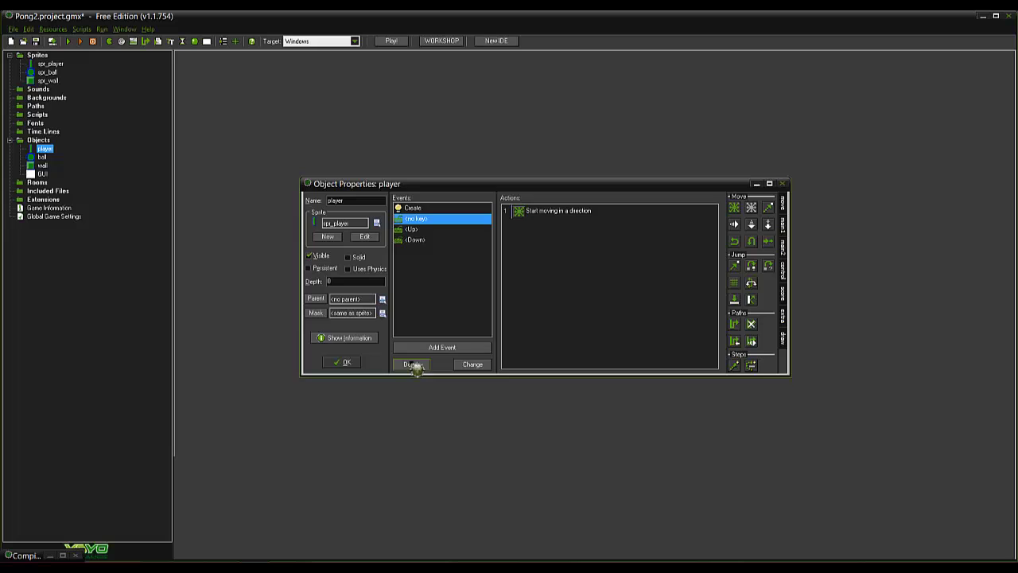
- Disable Relative in the Move Fixed actions of the player's Down and Up events, and accept the object's changes
{"action": "left_click", "coordinate": [414, 239]}
{"action": "double_click", "coordinate": [561, 226]}
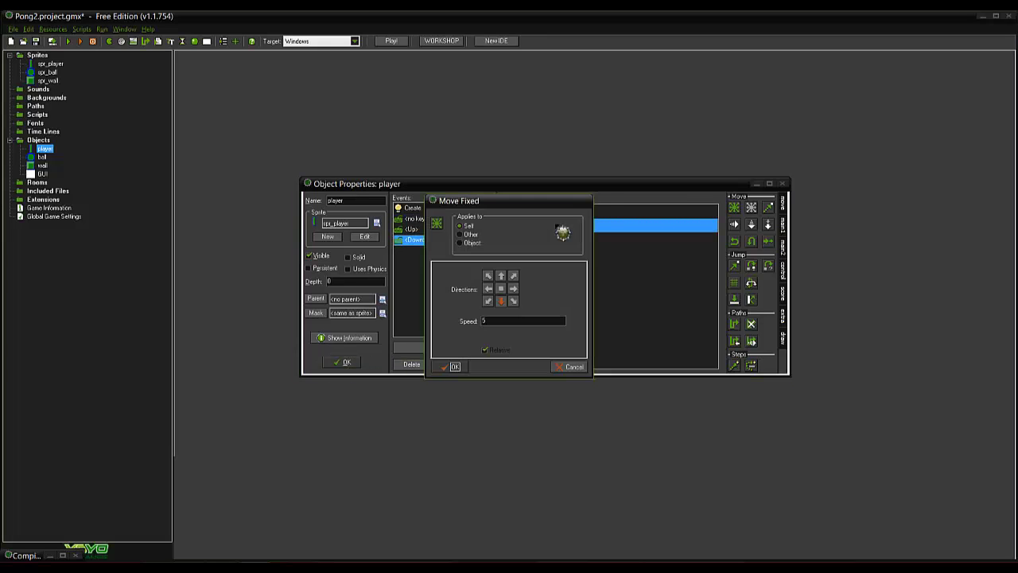
{"action": "left_click", "coordinate": [452, 367]}
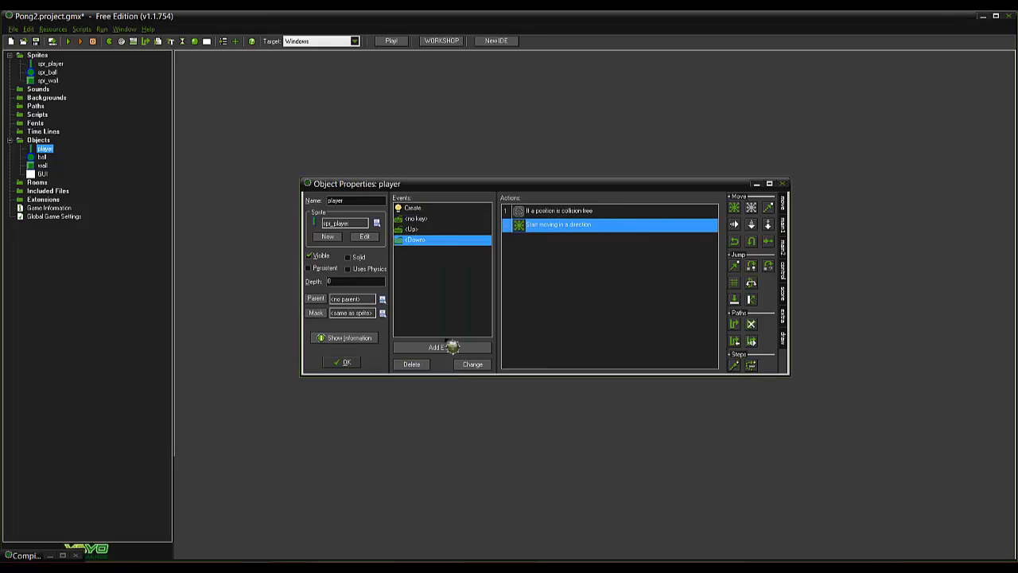
{"action": "left_click", "coordinate": [443, 230]}
{"action": "double_click", "coordinate": [539, 231]}
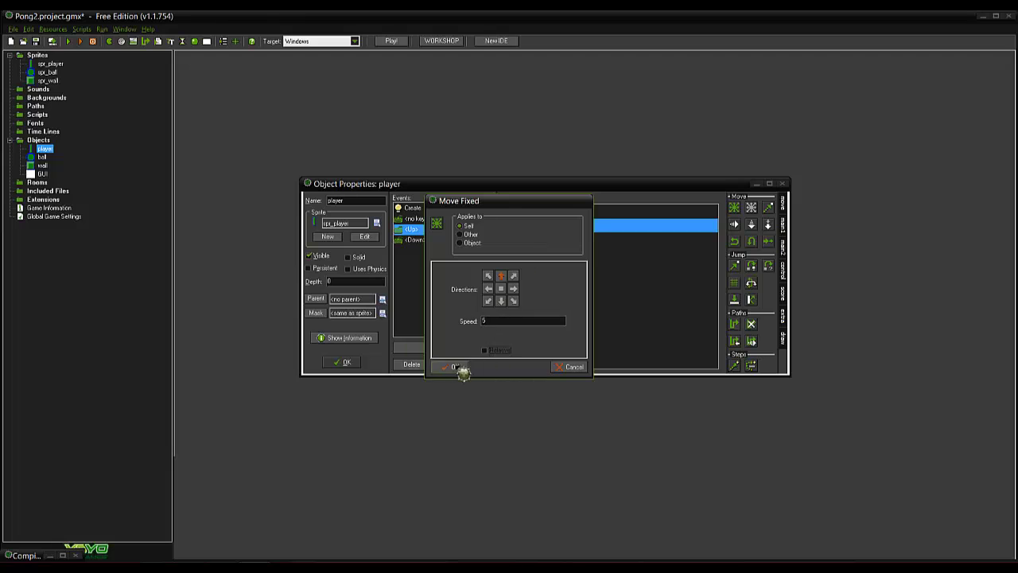
{"action": "left_click", "coordinate": [451, 366]}
{"action": "left_click", "coordinate": [366, 362]}
- Create a new room in the project
{"action": "right_click", "coordinate": [37, 182]}
{"action": "left_click", "coordinate": [32, 191]}
{"action": "left_click", "coordinate": [522, 312]}
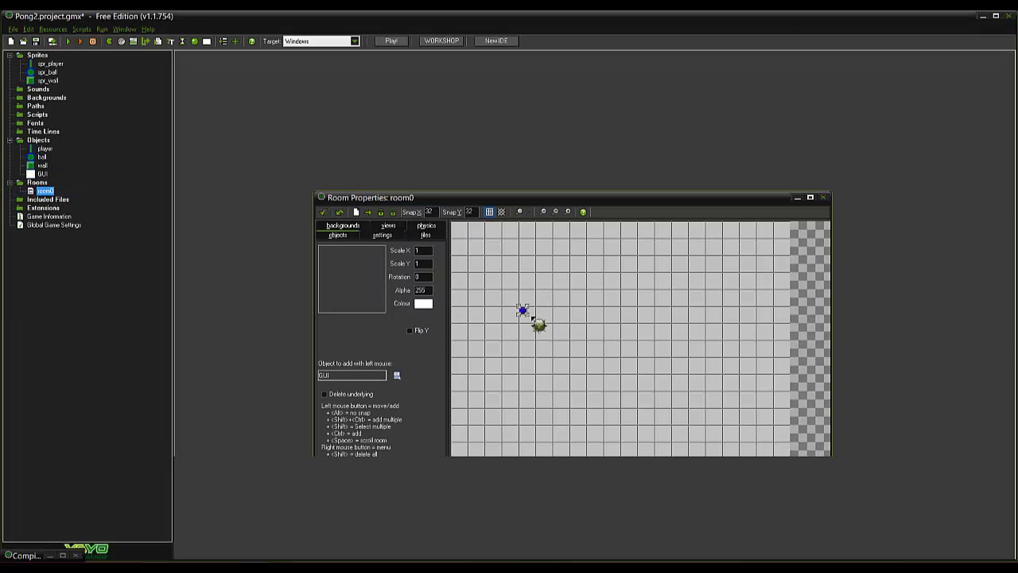
{"action": "right_click", "coordinate": [521, 309]}
{"action": "left_click", "coordinate": [549, 317]}
- Place one player instance in the left part of the room at about mid-height and accept the room
{"action": "left_click", "coordinate": [404, 379]}
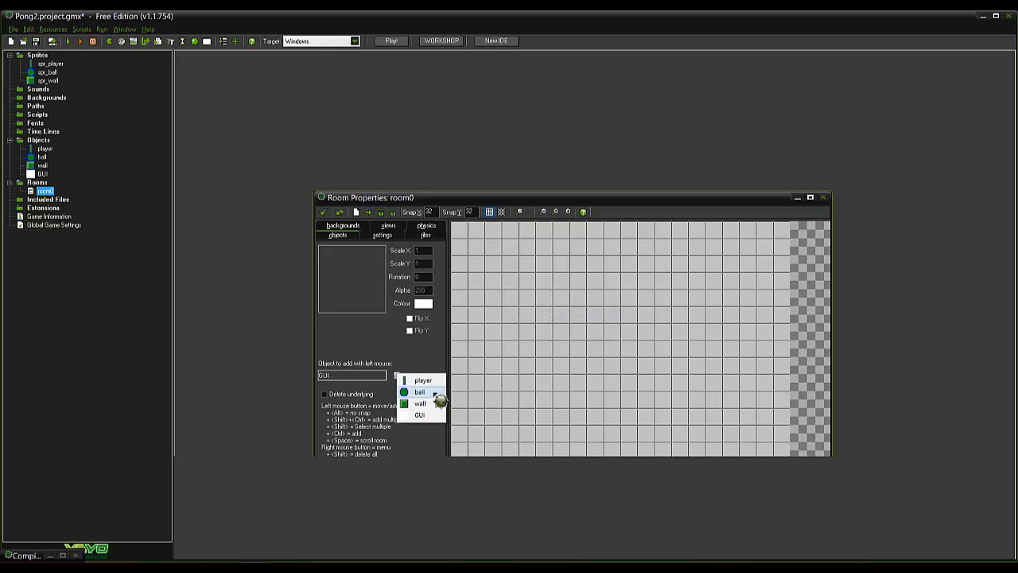
{"action": "left_click", "coordinate": [418, 380]}
{"action": "left_click", "coordinate": [531, 362]}
{"action": "left_click", "coordinate": [323, 212]}
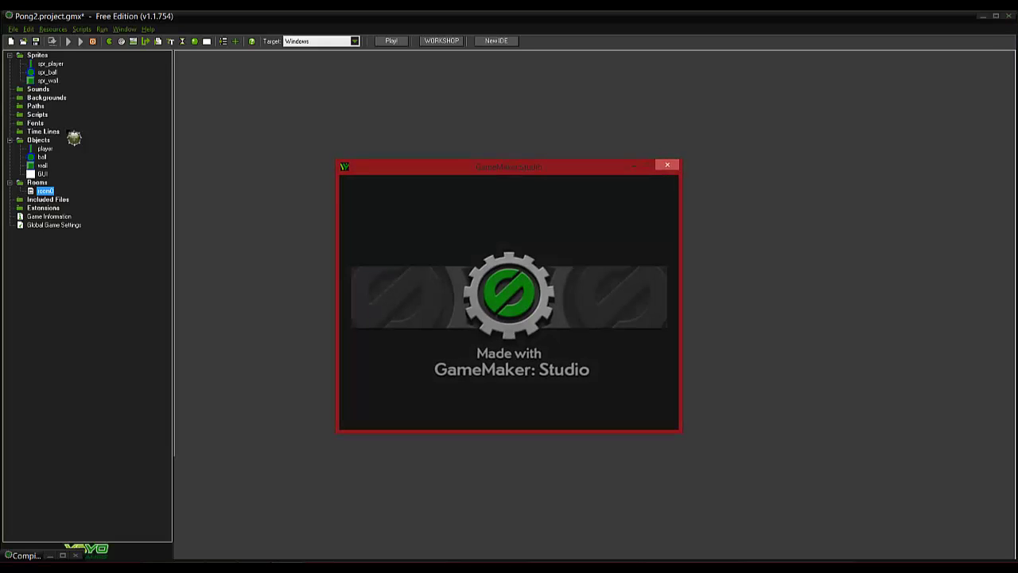
- Test the player's upward and downward movement in the running game, and close the game
{"action": "key", "text": "Up"}
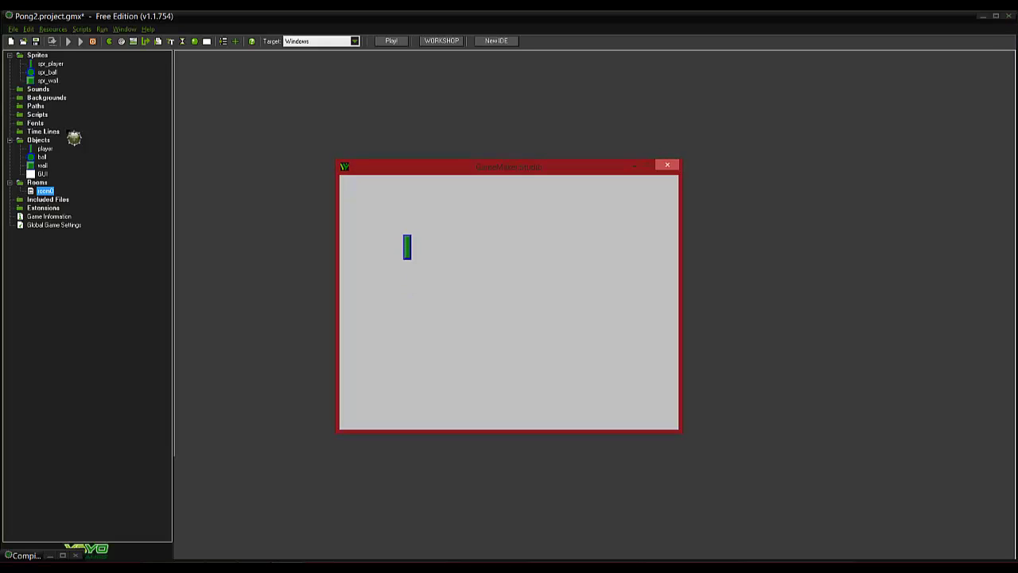
{"action": "key", "text": "Down"}
{"action": "key", "text": "Up"}
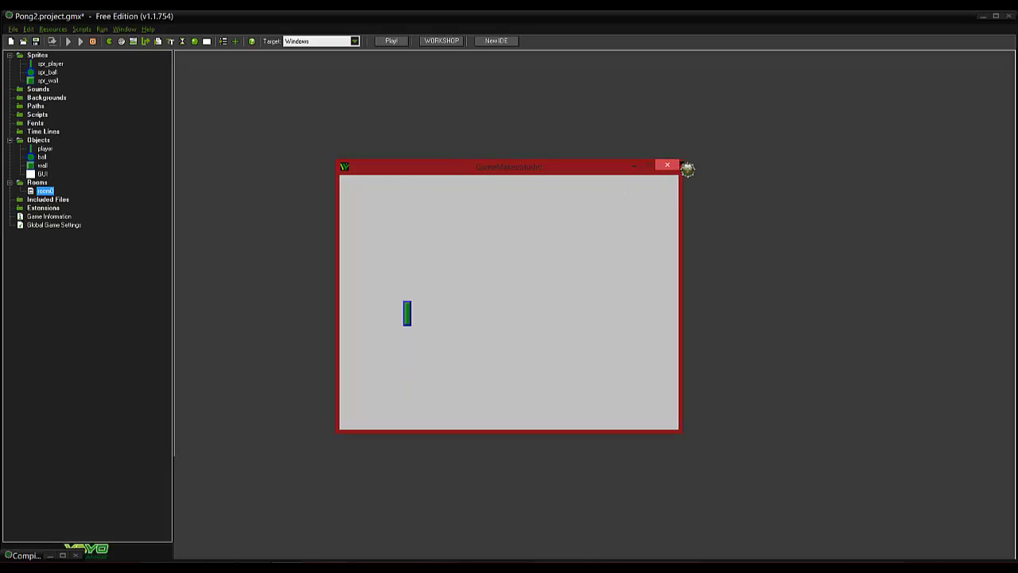
{"action": "key", "text": "Down"}
{"action": "left_click", "coordinate": [672, 166]}
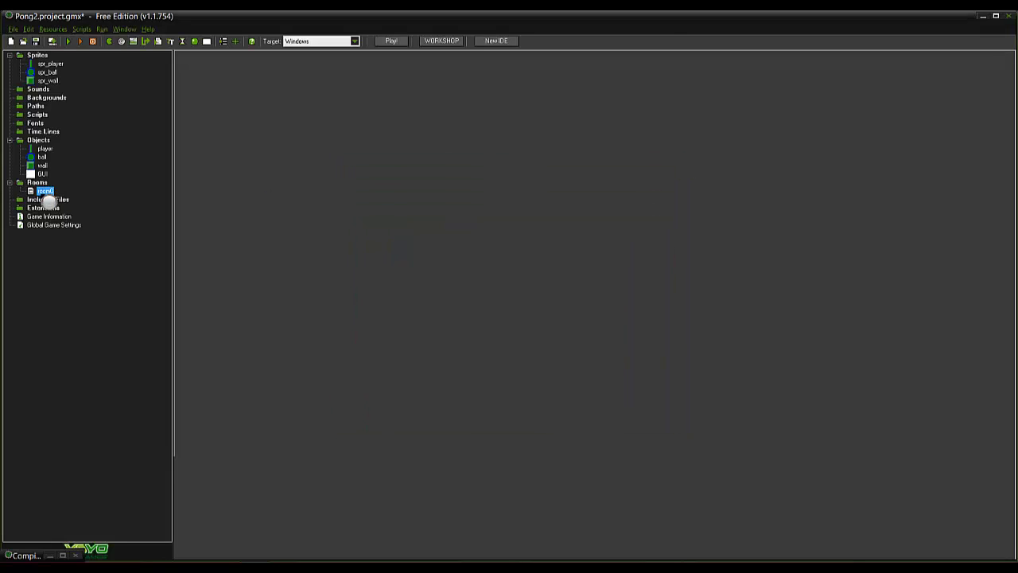
{"action": "double_click", "coordinate": [42, 165]}
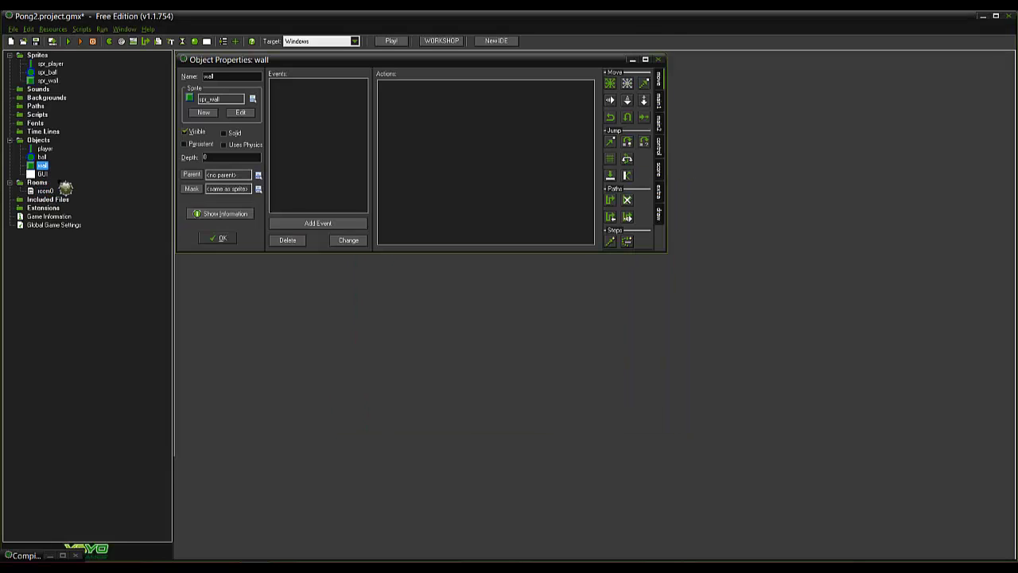
{"action": "left_click", "coordinate": [223, 237]}
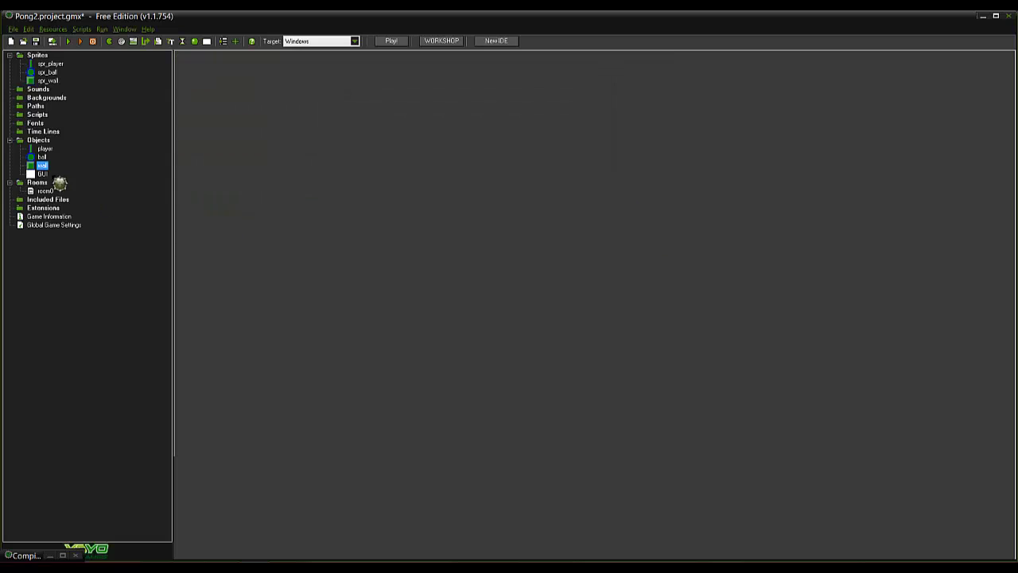
- Lay a continuous row of wall instances along the bottom edge of room0
{"action": "double_click", "coordinate": [47, 191]}
{"action": "left_click_drag", "start_coordinate": [445, 308], "coordinate": [336, 343]}
{"action": "left_click", "coordinate": [273, 208]}
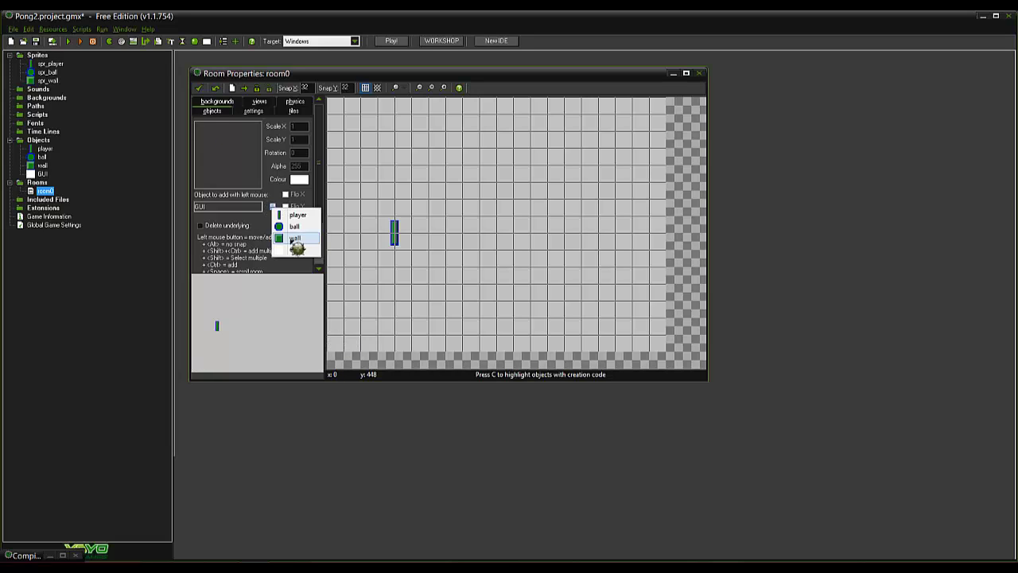
{"action": "left_click", "coordinate": [291, 237]}
{"action": "left_click", "coordinate": [335, 342]}
{"action": "left_click", "coordinate": [353, 344]}
{"action": "left_click_drag", "start_coordinate": [363, 350], "coordinate": [663, 353], "text": "shift"}
- Lay a row of wall instances along the top edge of room0, clear the stray blocks beneath it, and accept the room
{"action": "mouse_move", "coordinate": [335, 105]}
{"action": "left_mouse_down", "text": "shift"}
{"action": "mouse_move", "coordinate": [609, 117]}
{"action": "mouse_move", "coordinate": [655, 109]}
{"action": "left_mouse_up", "text": "shift"}
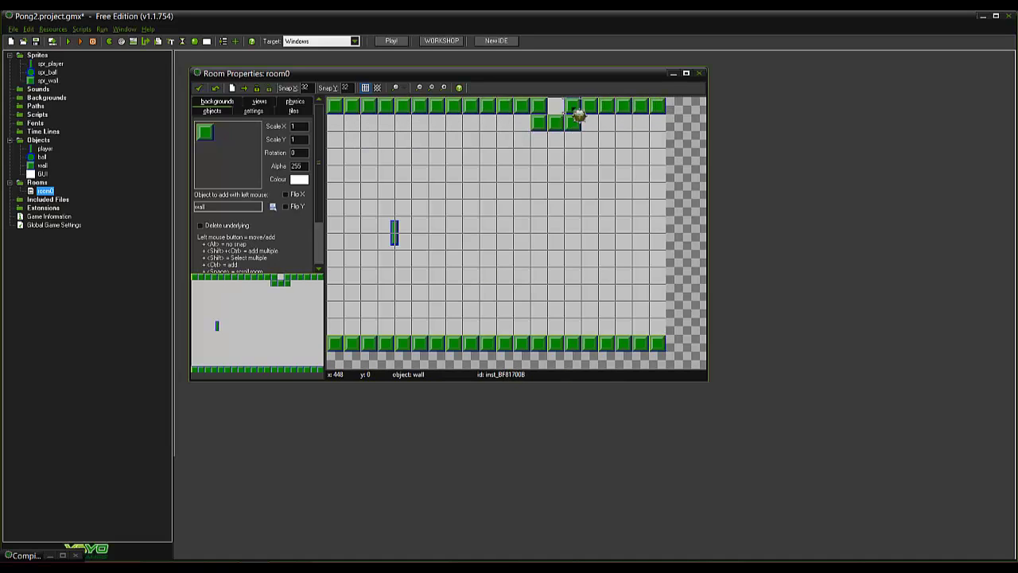
{"action": "mouse_move", "coordinate": [575, 114]}
{"action": "right_mouse_down", "text": "shift"}
{"action": "mouse_move", "coordinate": [539, 125]}
{"action": "mouse_move", "coordinate": [620, 130]}
{"action": "right_mouse_up", "text": "shift"}
{"action": "left_click", "coordinate": [200, 88]}
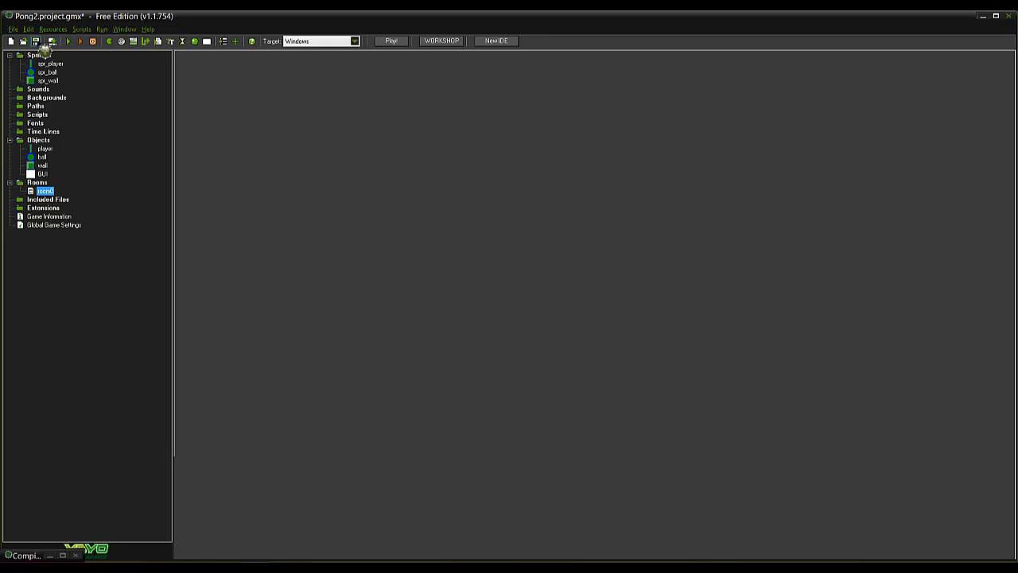
- Run the game to test how the player behaves at the walls, and close it
{"action": "left_click", "coordinate": [69, 41]}
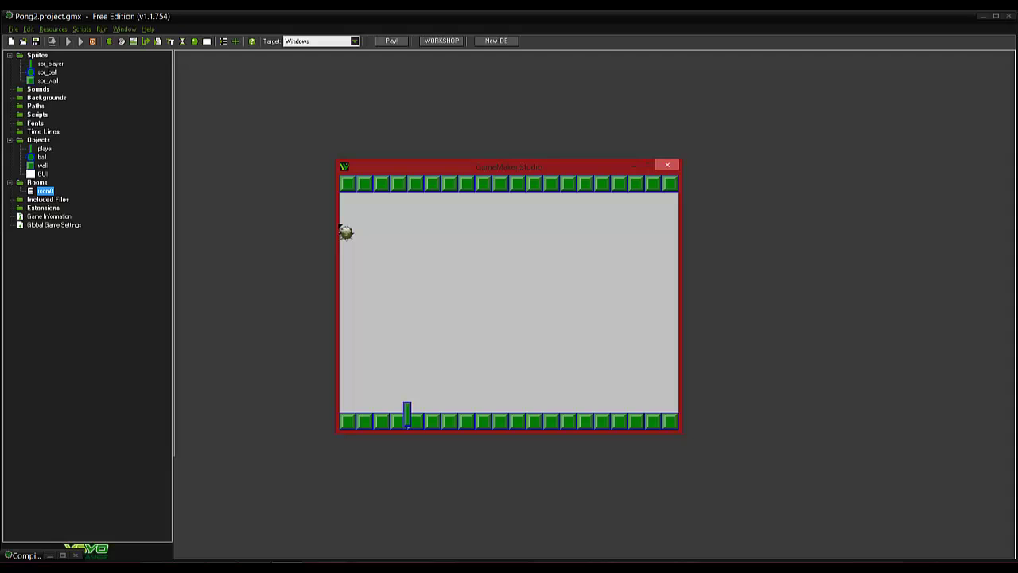
{"action": "left_click", "coordinate": [673, 167]}
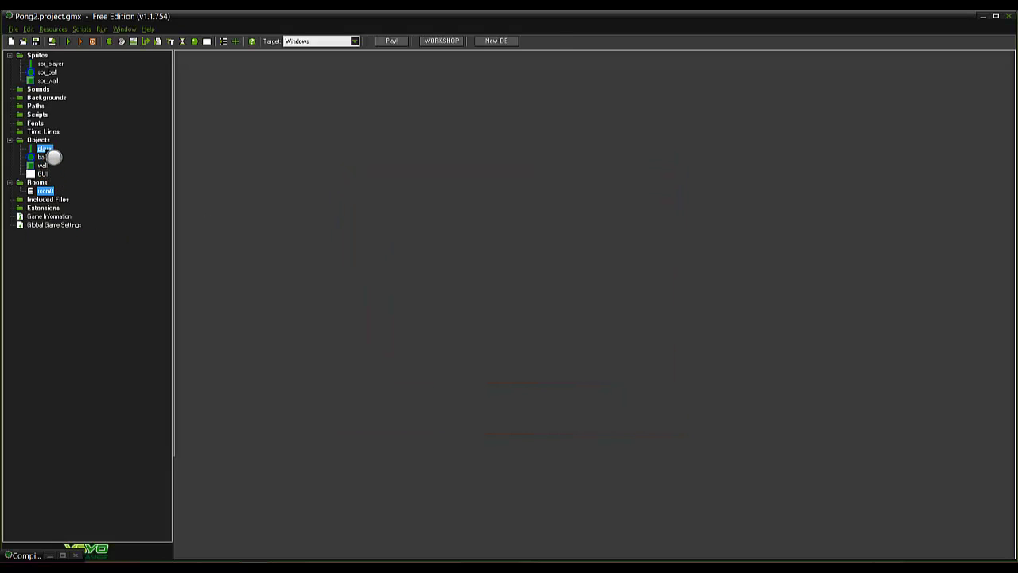
- Add a Collision event with wall to the player, containing a Move Fixed action with the centre stop direction and speed 0
{"action": "double_click", "coordinate": [45, 148]}
{"action": "left_click", "coordinate": [373, 278]}
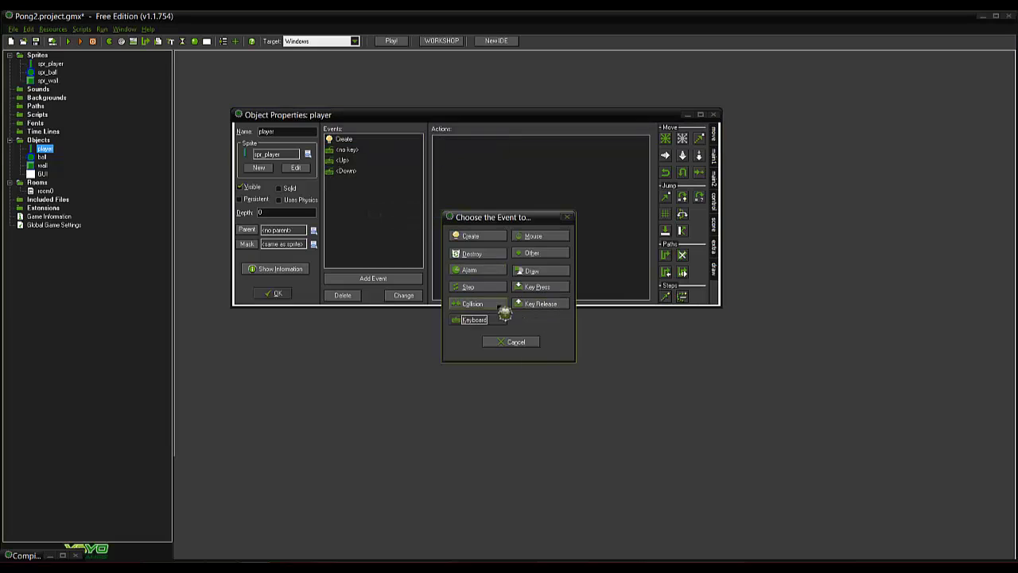
{"action": "left_click", "coordinate": [503, 309]}
{"action": "left_click", "coordinate": [528, 336]}
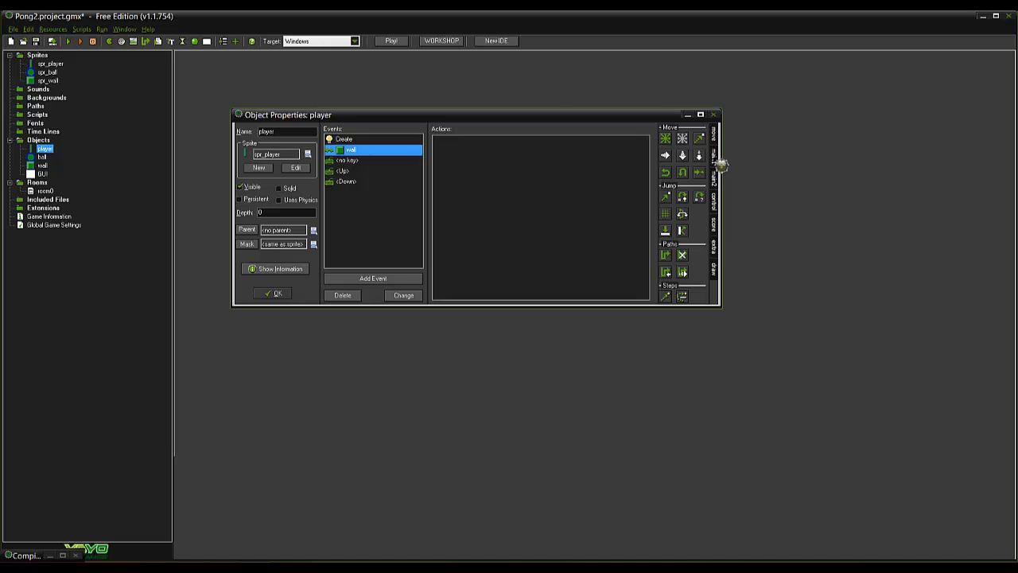
{"action": "left_click_drag", "start_coordinate": [667, 138], "coordinate": [550, 268]}
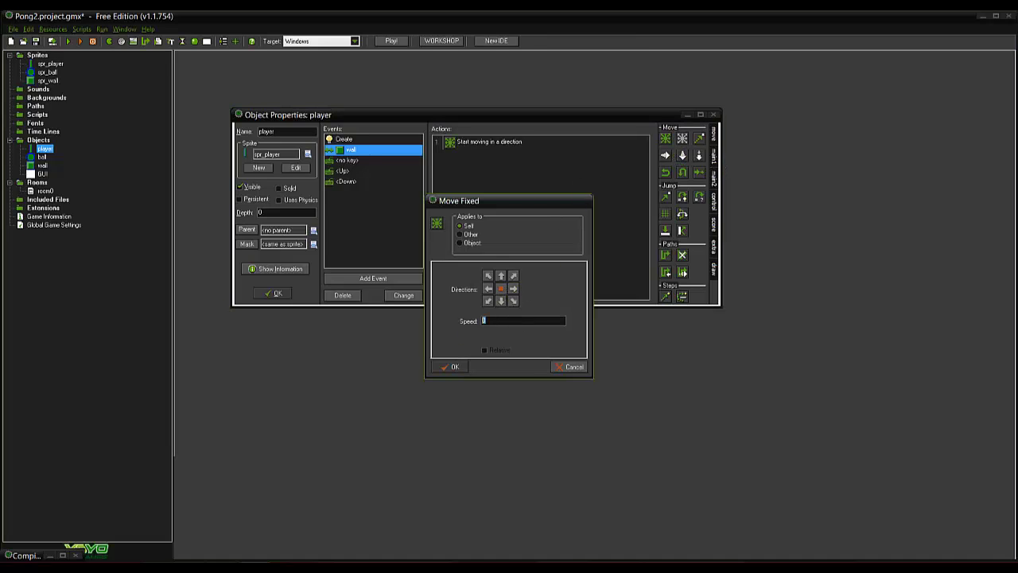
{"action": "left_click", "coordinate": [439, 362]}
{"action": "left_click", "coordinate": [273, 295]}
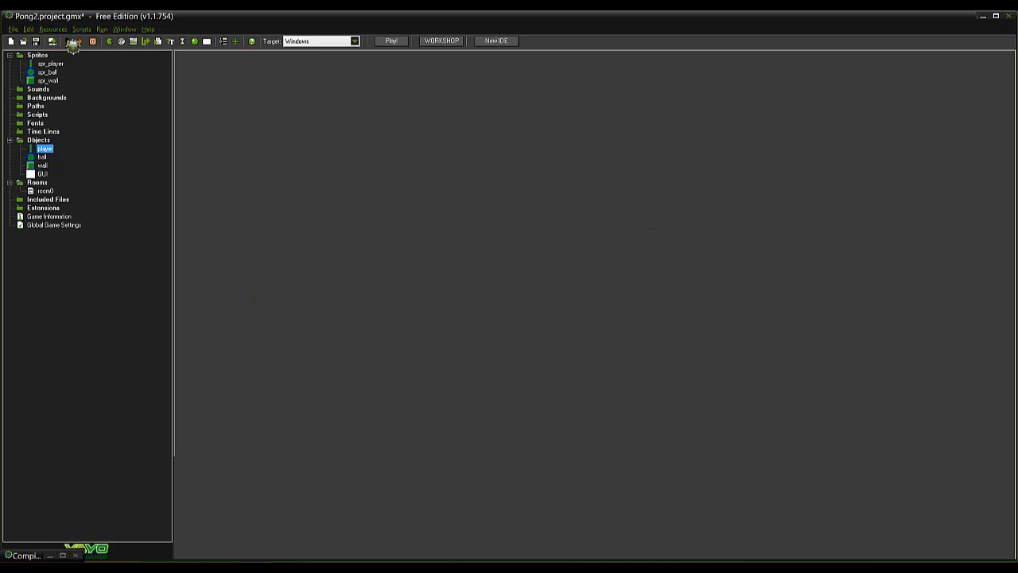
- Run the game, move the player up and down to test the wall collision, and close the game
{"action": "left_click", "coordinate": [51, 43]}
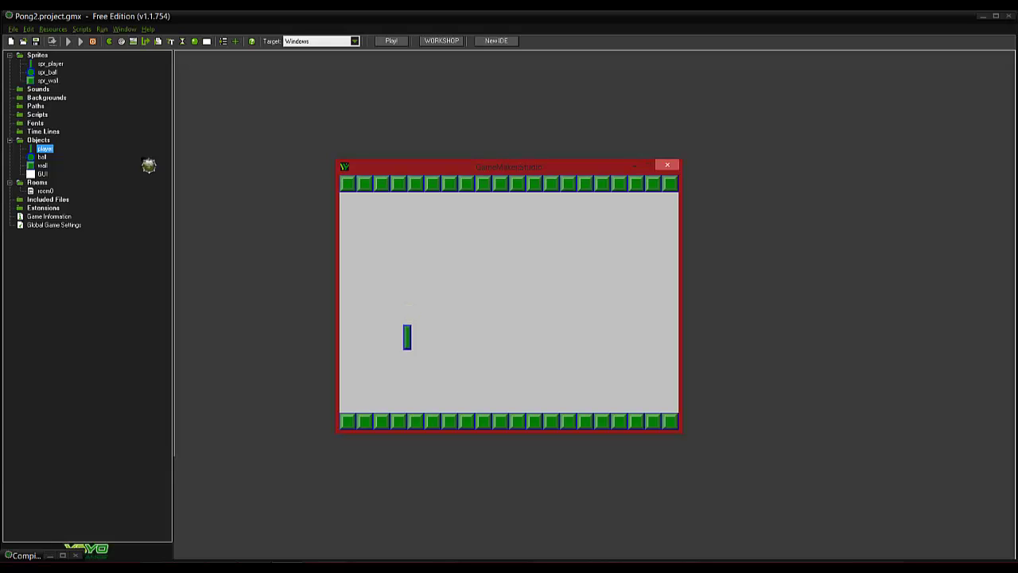
{"action": "key", "text": "Up"}
{"action": "key", "text": "Up"}
{"action": "key", "text": "Up"}
{"action": "key", "text": "Up"}
{"action": "key", "text": "Down"}
{"action": "left_click", "coordinate": [668, 165]}
- Place a vertical column of wall instances through the middle of room0, move the player closer to the room's left edge, and accept the room
{"action": "left_click", "coordinate": [52, 192]}
{"action": "double_click", "coordinate": [62, 195]}
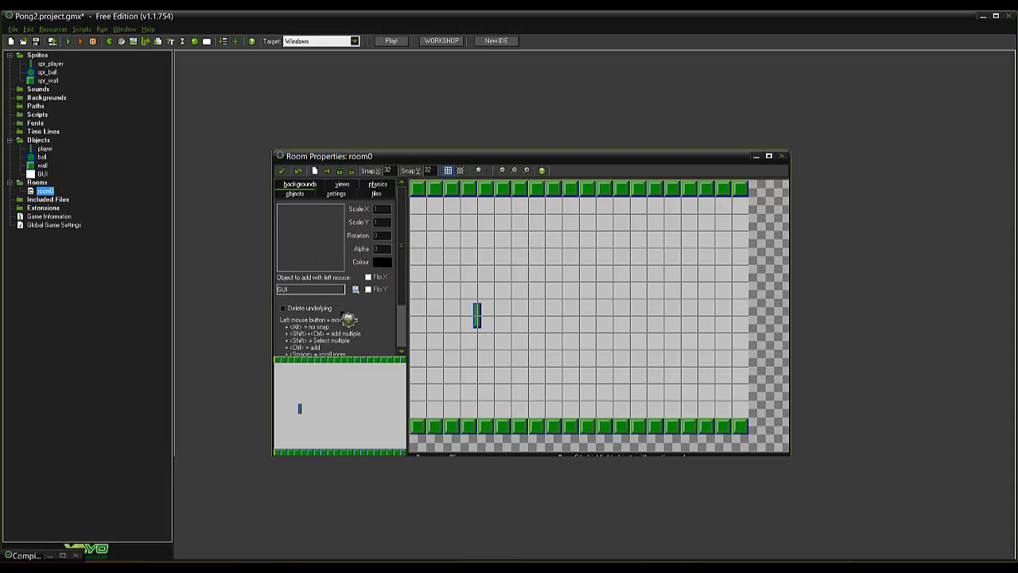
{"action": "left_click", "coordinate": [356, 289]}
{"action": "left_click", "coordinate": [381, 321]}
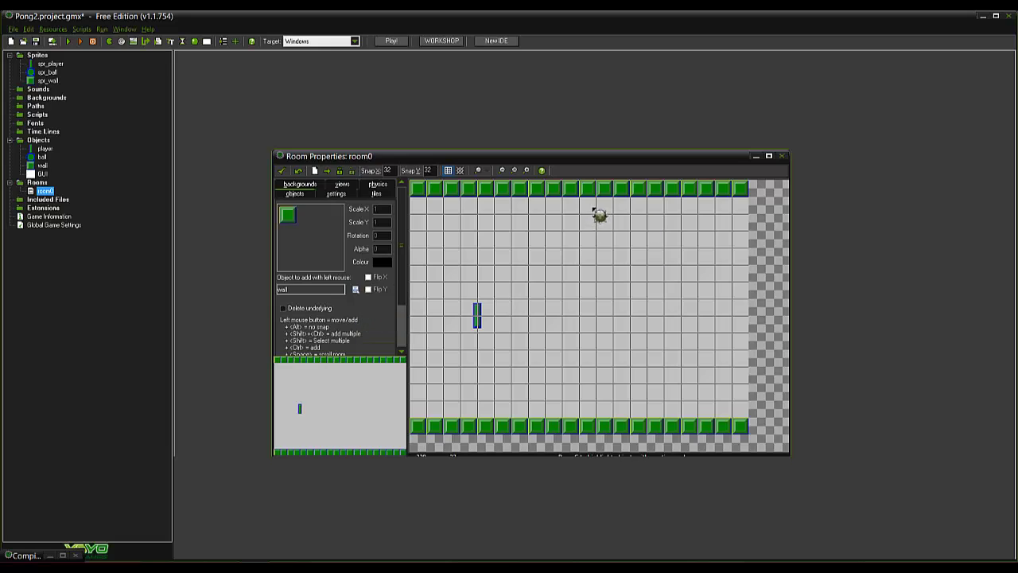
{"action": "left_click_drag", "start_coordinate": [589, 205], "coordinate": [589, 412], "text": "ctrl+shift"}
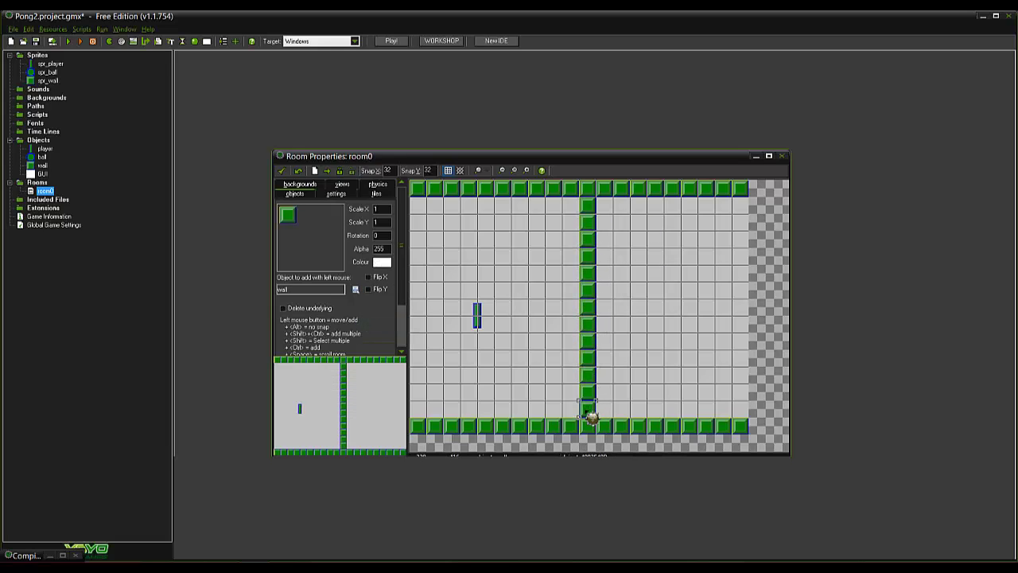
{"action": "left_click_drag", "start_coordinate": [484, 325], "coordinate": [442, 338]}
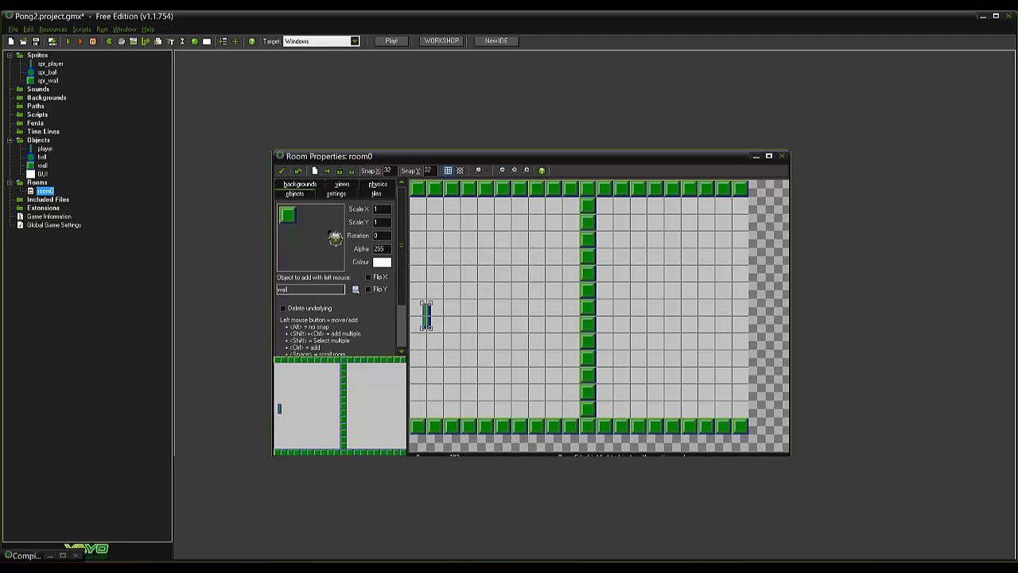
{"action": "left_click", "coordinate": [281, 170]}
- Add a Create event to the ball object with a Move Fixed action using the diagonal directions
{"action": "double_click", "coordinate": [40, 158]}
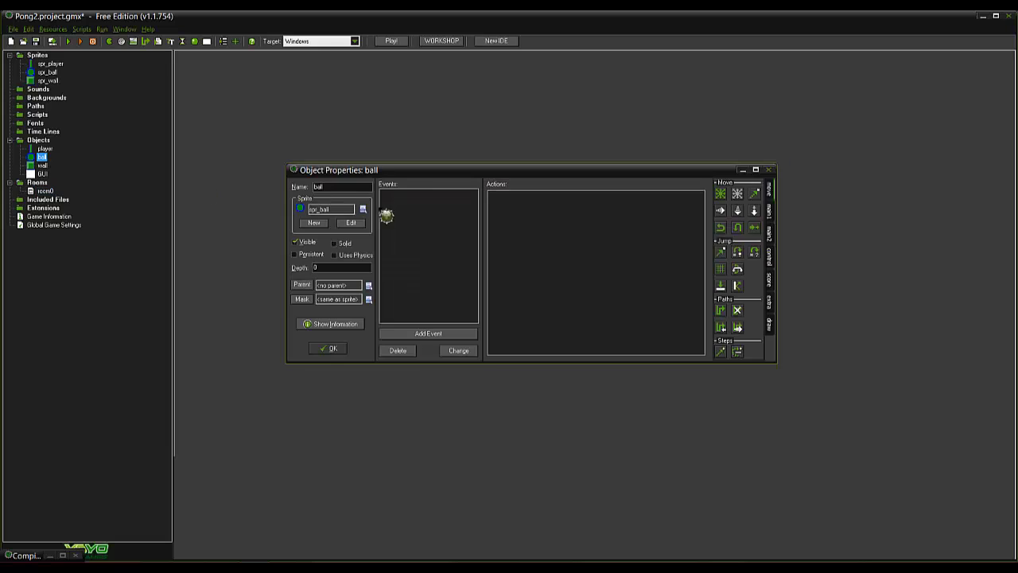
{"action": "right_click", "coordinate": [416, 231]}
{"action": "left_click", "coordinate": [439, 235]}
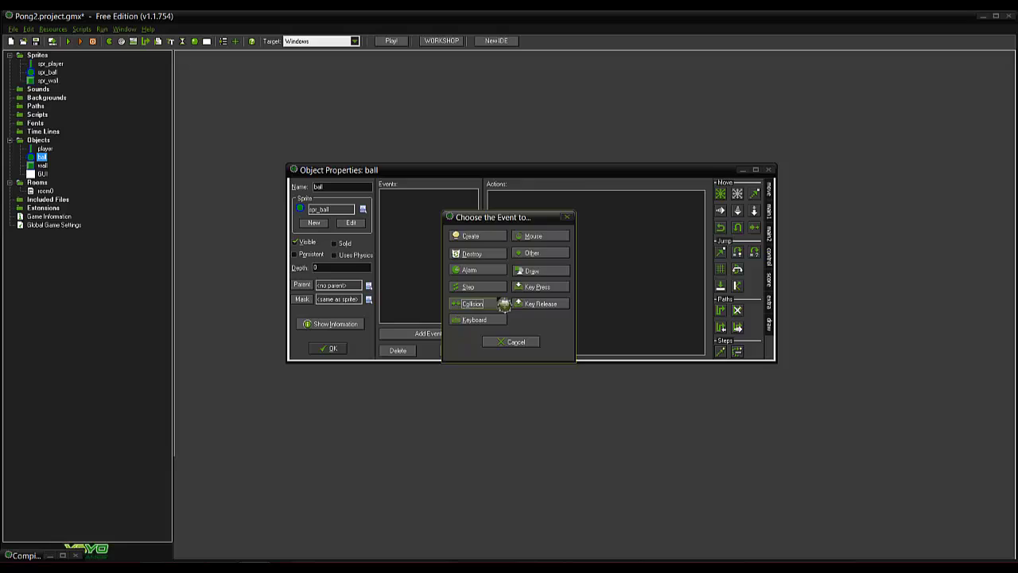
{"action": "left_click", "coordinate": [471, 235]}
{"action": "left_click", "coordinate": [771, 233]}
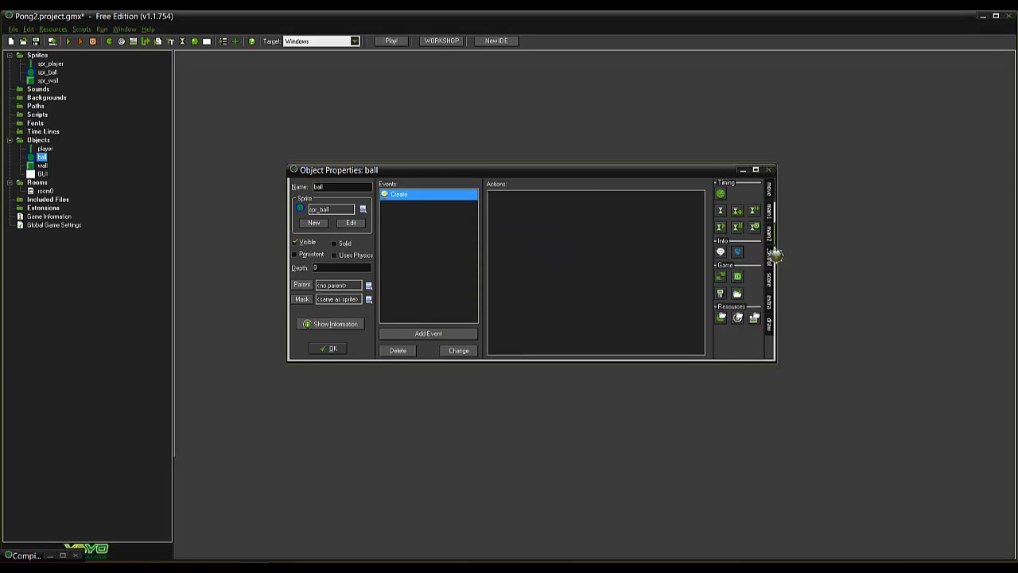
{"action": "left_click", "coordinate": [768, 211]}
{"action": "left_click", "coordinate": [769, 191]}
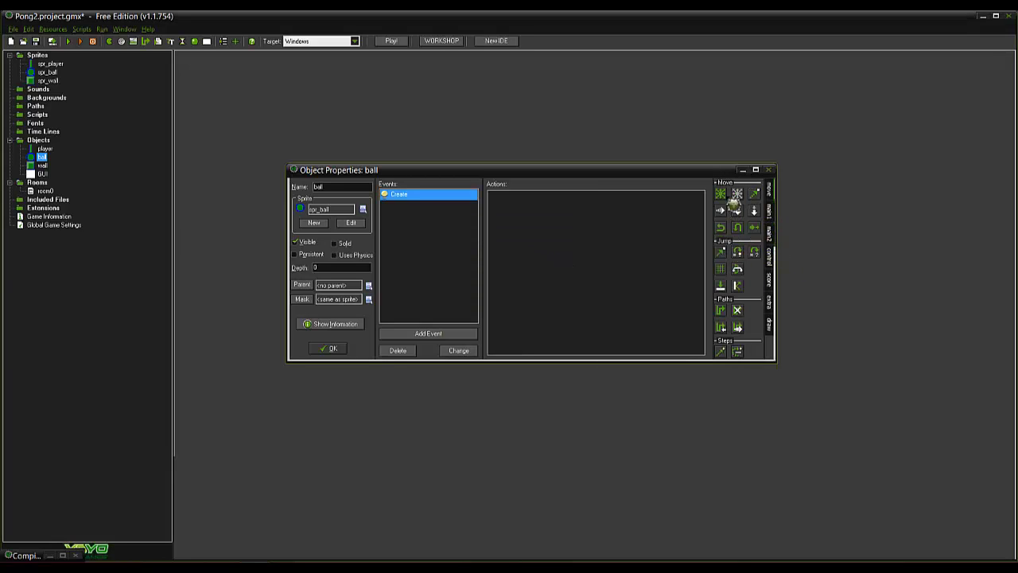
{"action": "left_click_drag", "start_coordinate": [720, 194], "coordinate": [654, 243]}
{"action": "left_click", "coordinate": [514, 275]}
{"action": "left_click", "coordinate": [488, 275]}
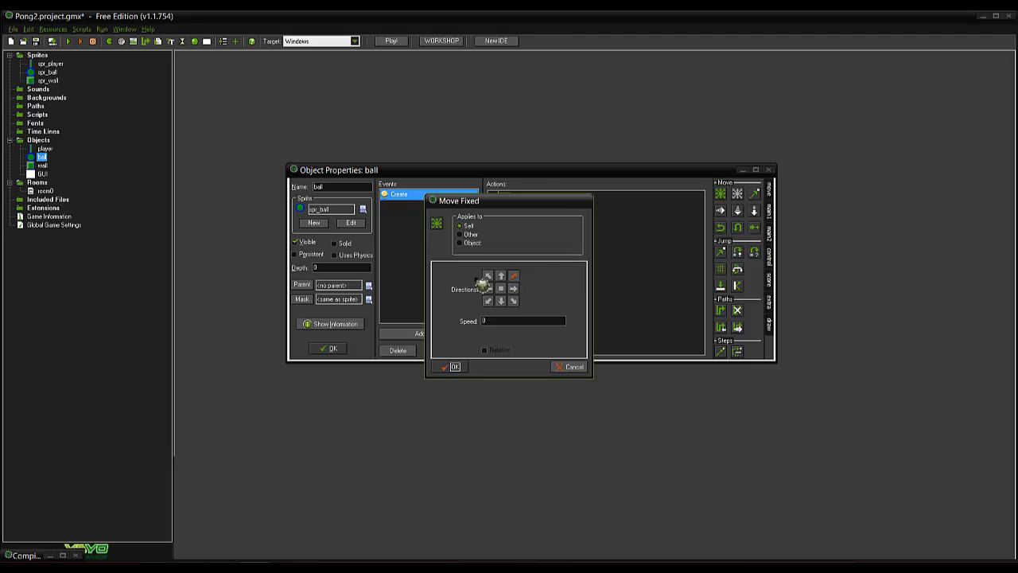
{"action": "left_click", "coordinate": [488, 301]}
{"action": "left_click", "coordinate": [460, 366]}
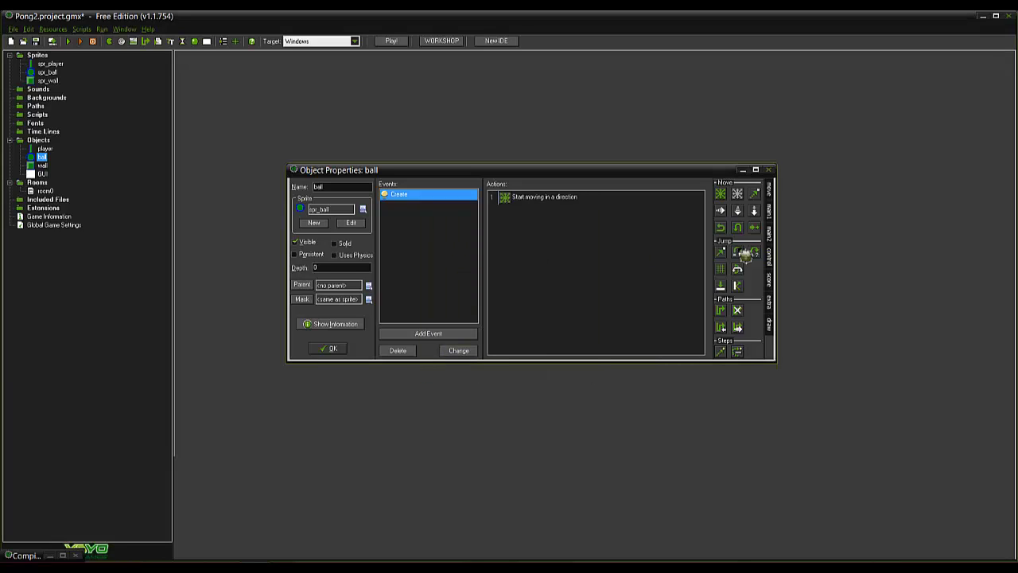
- Add a Set Variable action to the ball's Create event that sets impact to 0
{"action": "left_click", "coordinate": [775, 280]}
{"action": "left_click", "coordinate": [775, 318]}
{"action": "left_click", "coordinate": [777, 286]}
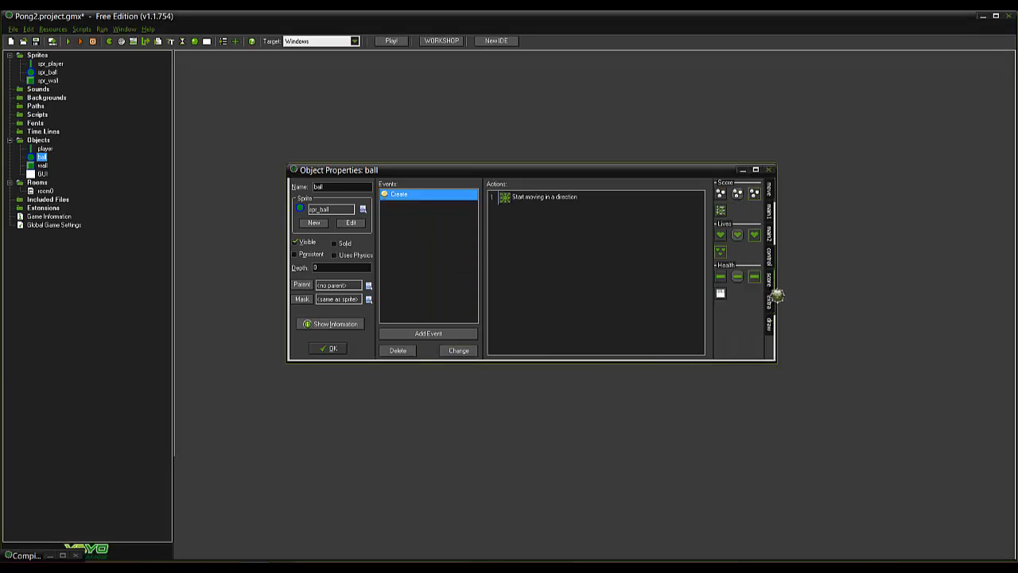
{"action": "left_click", "coordinate": [776, 265]}
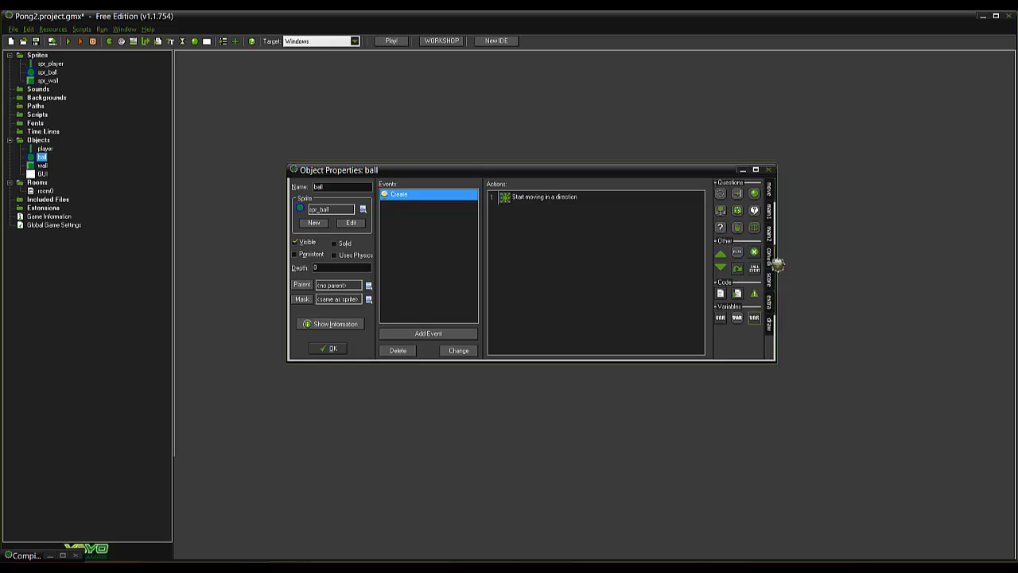
{"action": "left_click_drag", "start_coordinate": [728, 320], "coordinate": [587, 331]}
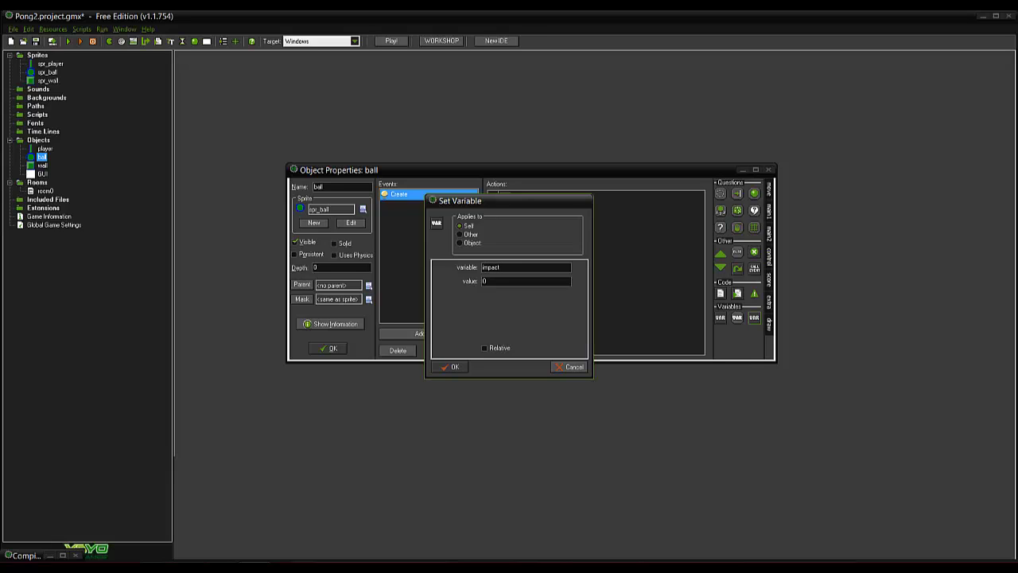
{"action": "left_click", "coordinate": [467, 369]}
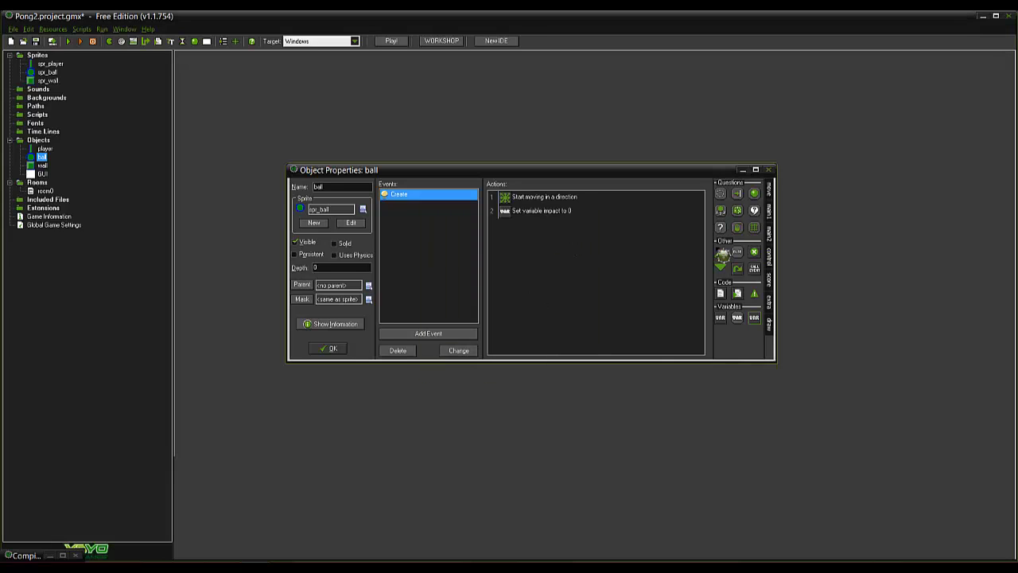
{"action": "left_click", "coordinate": [531, 211]}
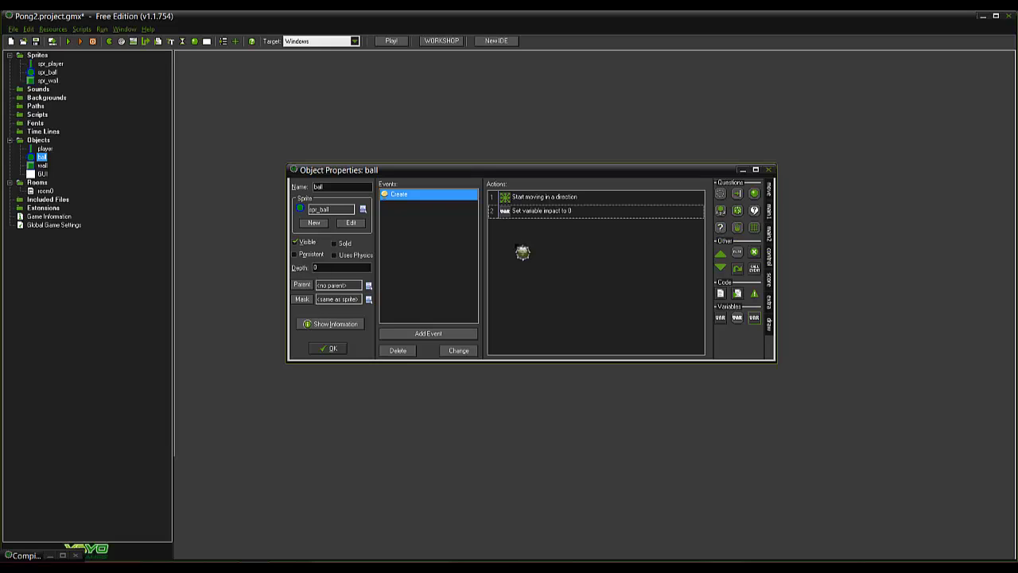
- Add a Collision event with wall to the ball, containing a Bounce action set to precisely against solid objects
{"action": "left_click", "coordinate": [445, 276]}
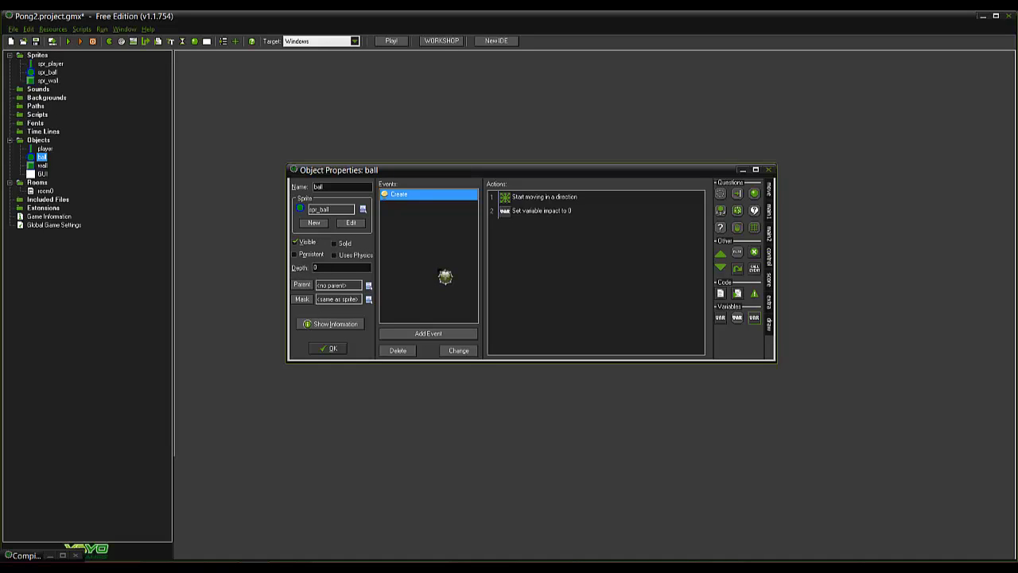
{"action": "right_click", "coordinate": [446, 276]}
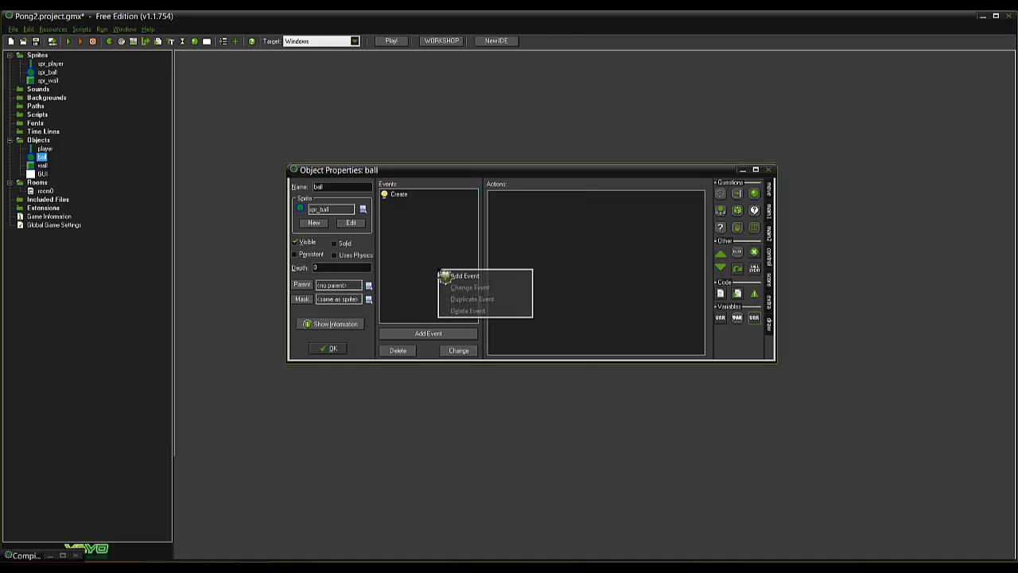
{"action": "left_click", "coordinate": [460, 275]}
{"action": "left_click", "coordinate": [500, 308]}
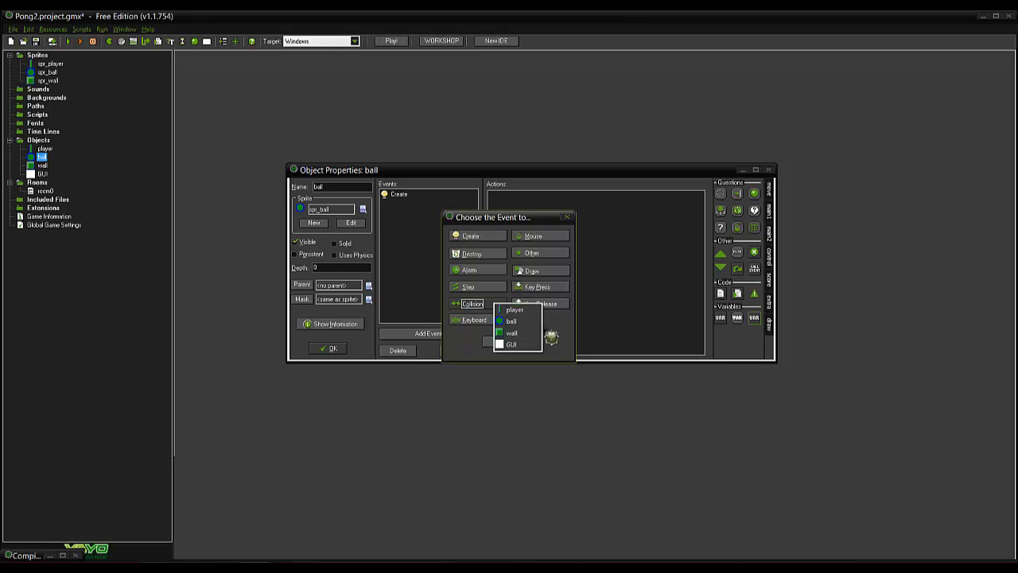
{"action": "left_click", "coordinate": [518, 337]}
{"action": "left_click", "coordinate": [772, 199]}
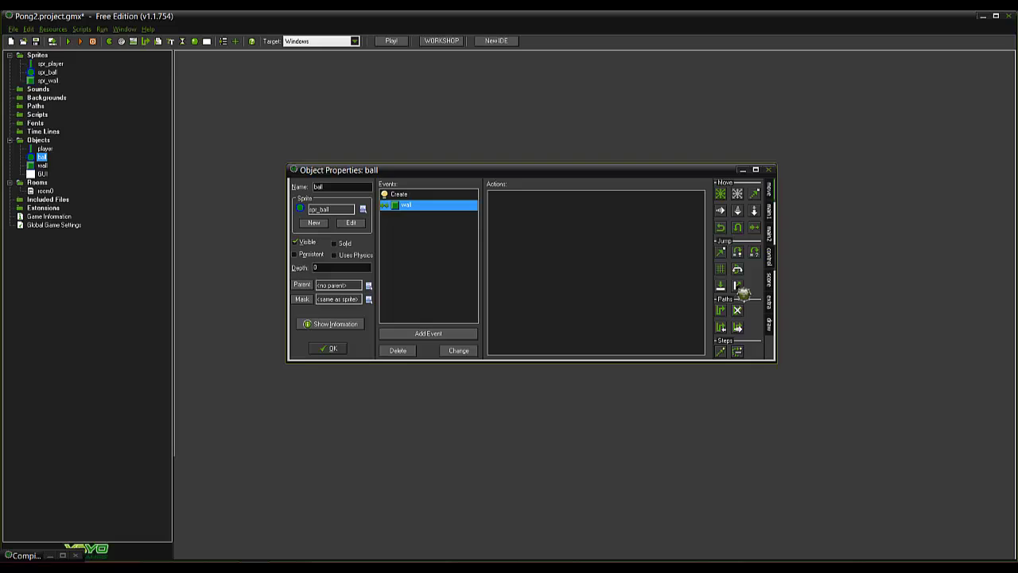
{"action": "left_click_drag", "start_coordinate": [741, 293], "coordinate": [646, 296]}
{"action": "left_click", "coordinate": [580, 268]}
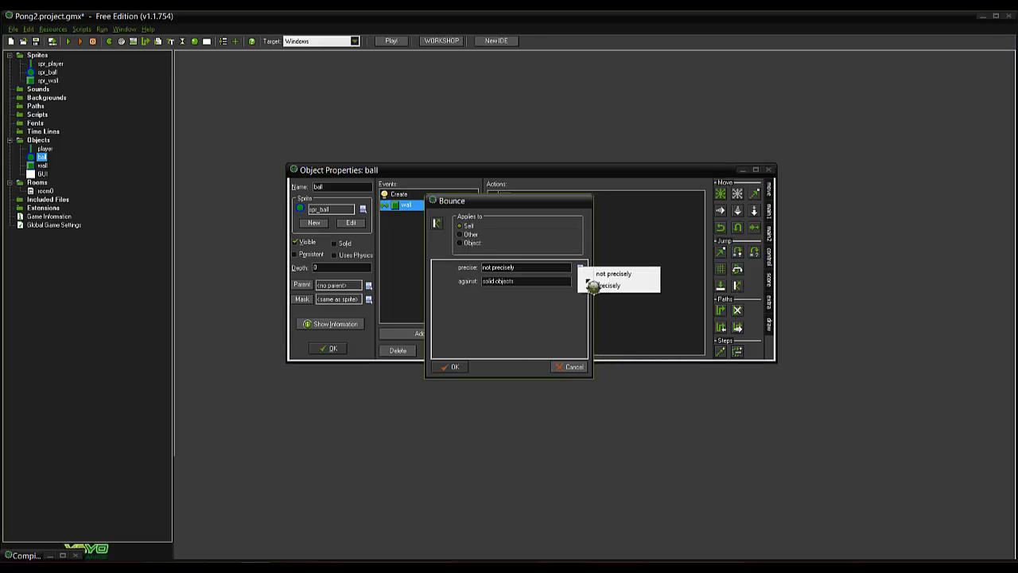
{"action": "left_click", "coordinate": [597, 284]}
{"action": "left_click", "coordinate": [450, 366]}
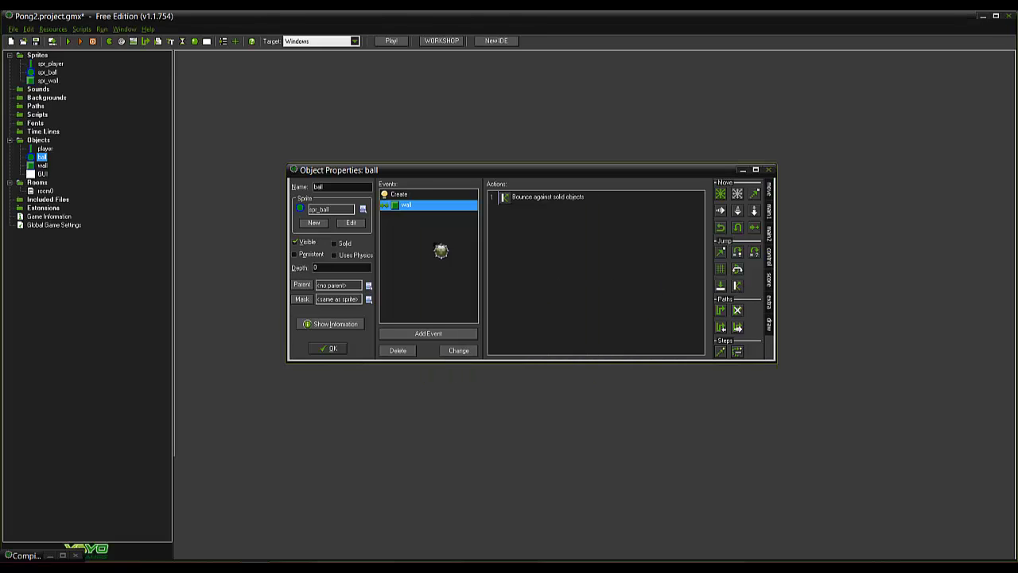
- Duplicate the ball's wall collision event as a Collision event with player
{"action": "right_click", "coordinate": [425, 207]}
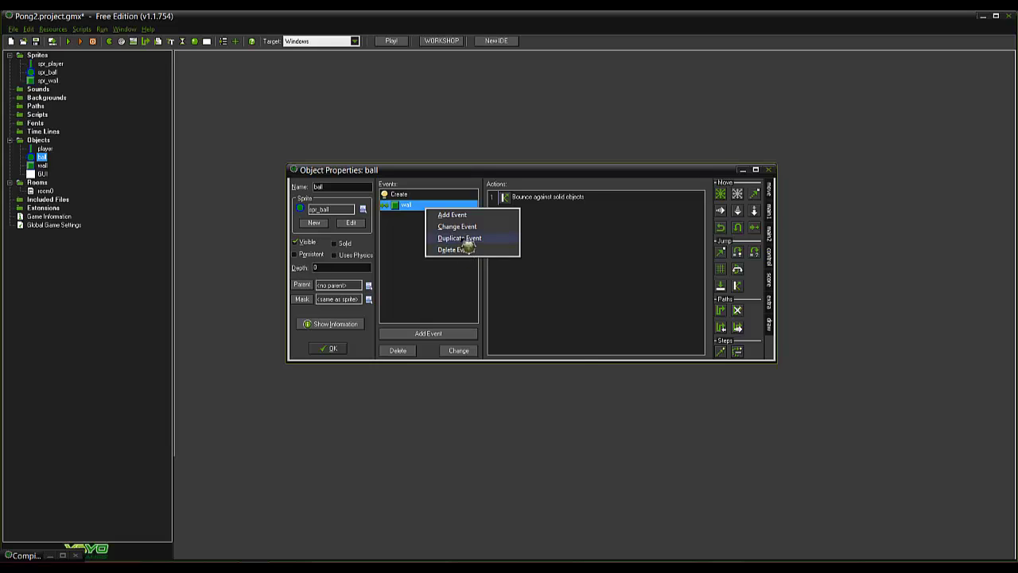
{"action": "left_click", "coordinate": [465, 240]}
{"action": "left_click", "coordinate": [472, 303]}
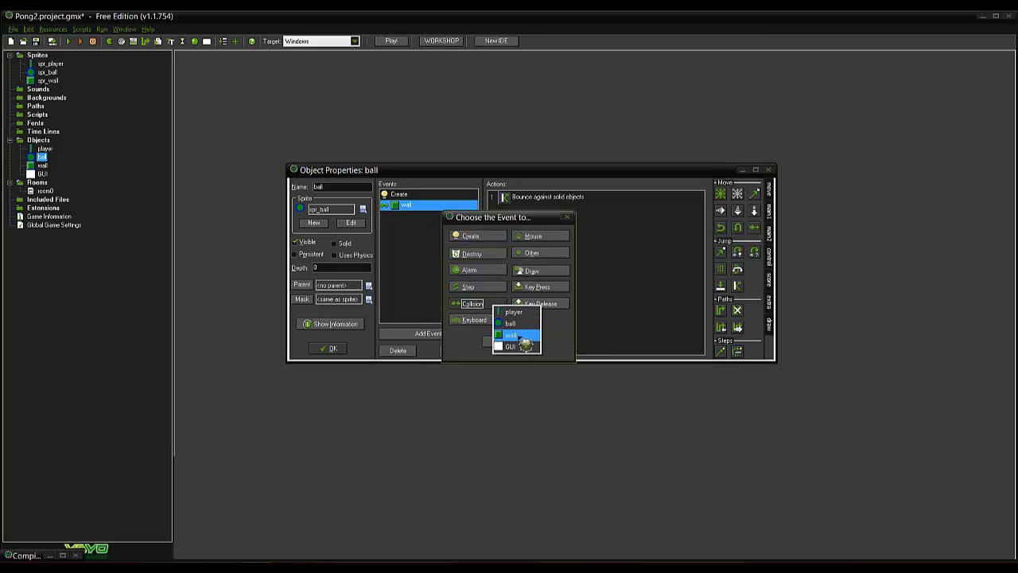
{"action": "left_click", "coordinate": [519, 312]}
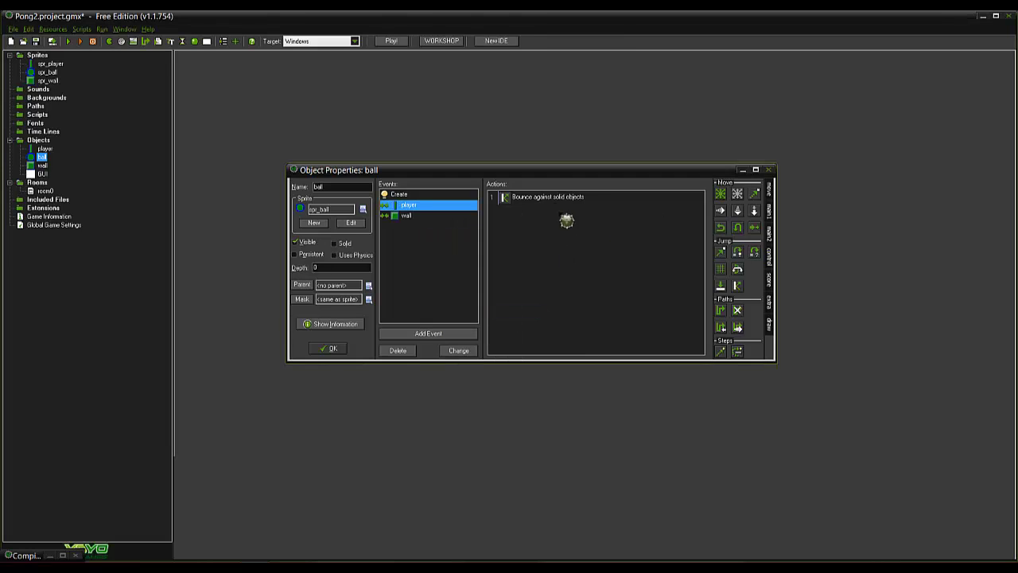
- Add a Set Score action with a relative value of 5 to the ball's player collision event
{"action": "left_click", "coordinate": [771, 233]}
{"action": "left_click", "coordinate": [771, 282]}
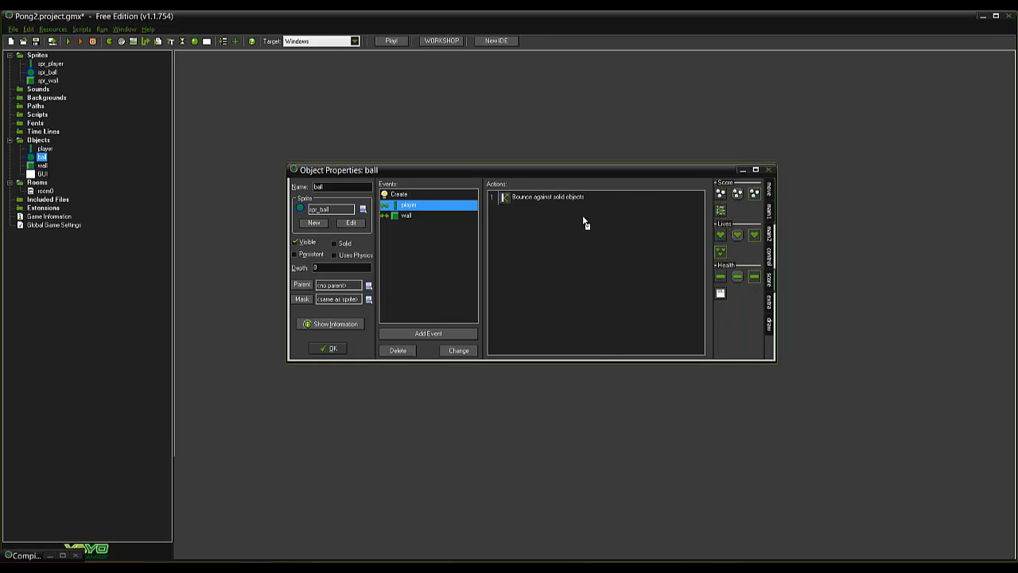
{"action": "left_click_drag", "start_coordinate": [584, 223], "coordinate": [597, 283]}
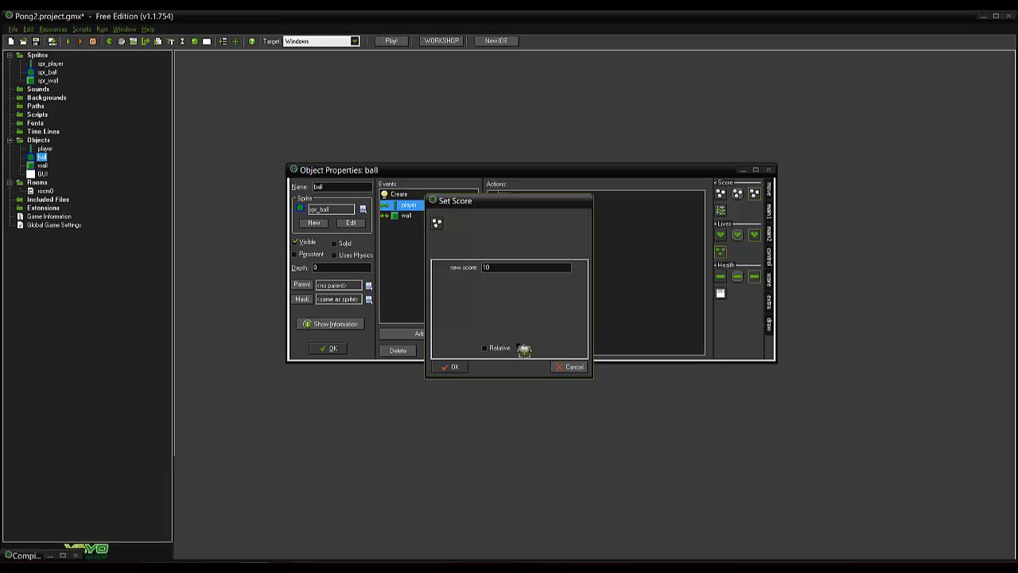
{"action": "type", "text": "5"}
{"action": "left_click", "coordinate": [485, 349]}
{"action": "left_click", "coordinate": [452, 367]}
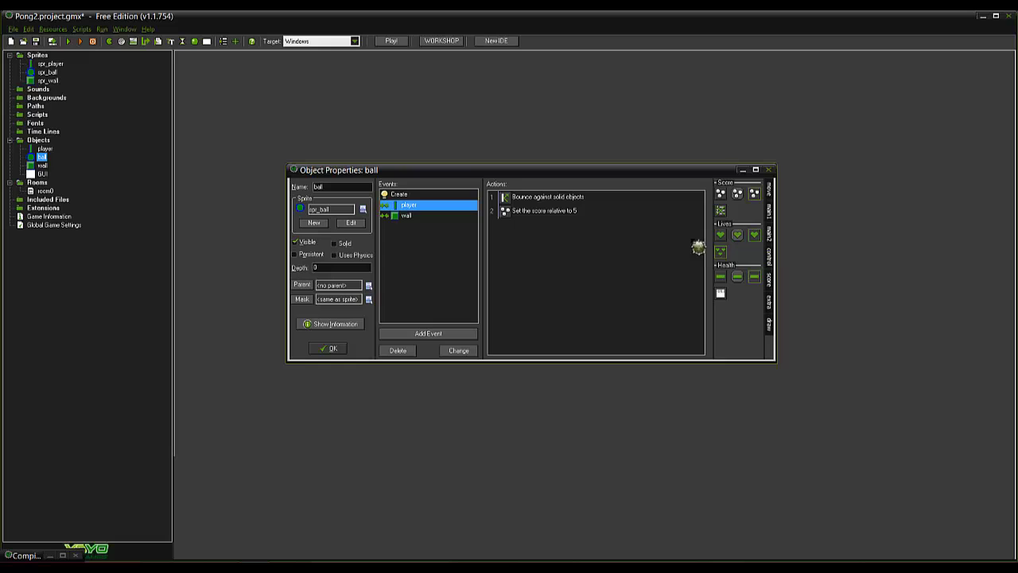
- Add a Set Variable action for impact with the value 1 to the ball's player collision event
{"action": "left_click", "coordinate": [769, 256]}
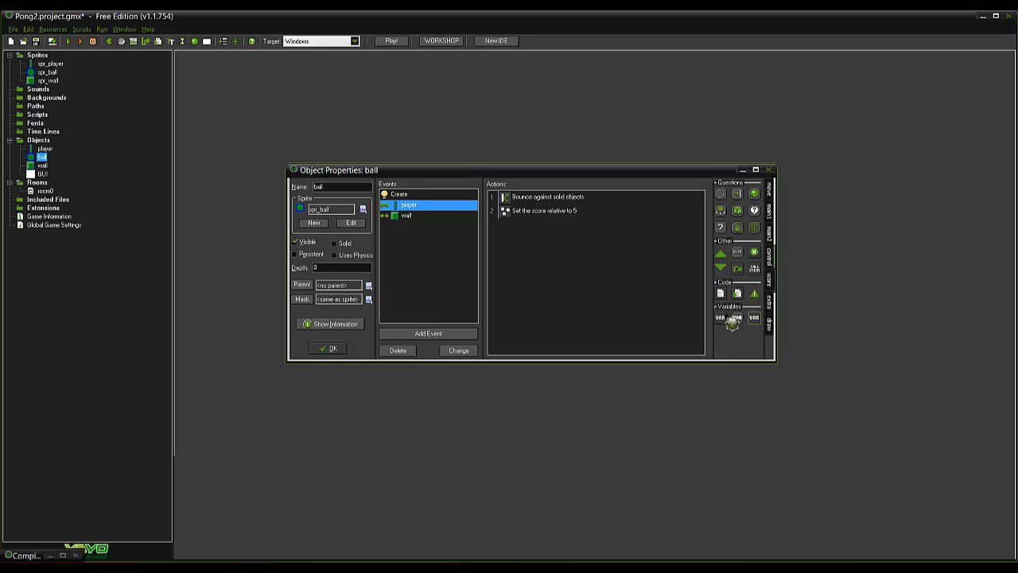
{"action": "left_click_drag", "start_coordinate": [732, 322], "coordinate": [664, 327]}
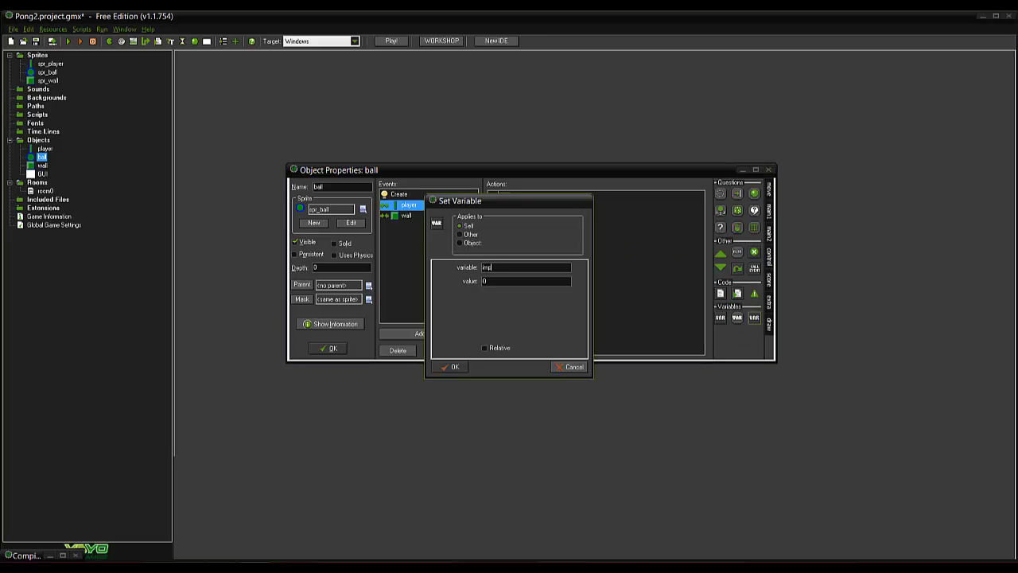
{"action": "key", "text": "Tab"}
{"action": "type", "text": "1"}
{"action": "left_click", "coordinate": [452, 366]}
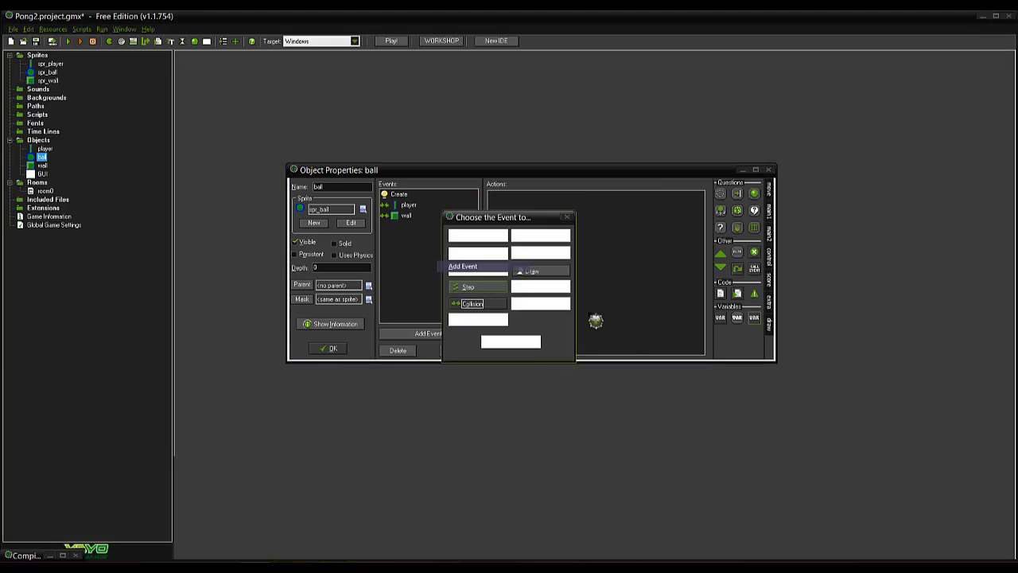
- Add a Step event to the ball with a Test Variable action checking whether impact is greater than or equal to 5
{"action": "left_click", "coordinate": [468, 286]}
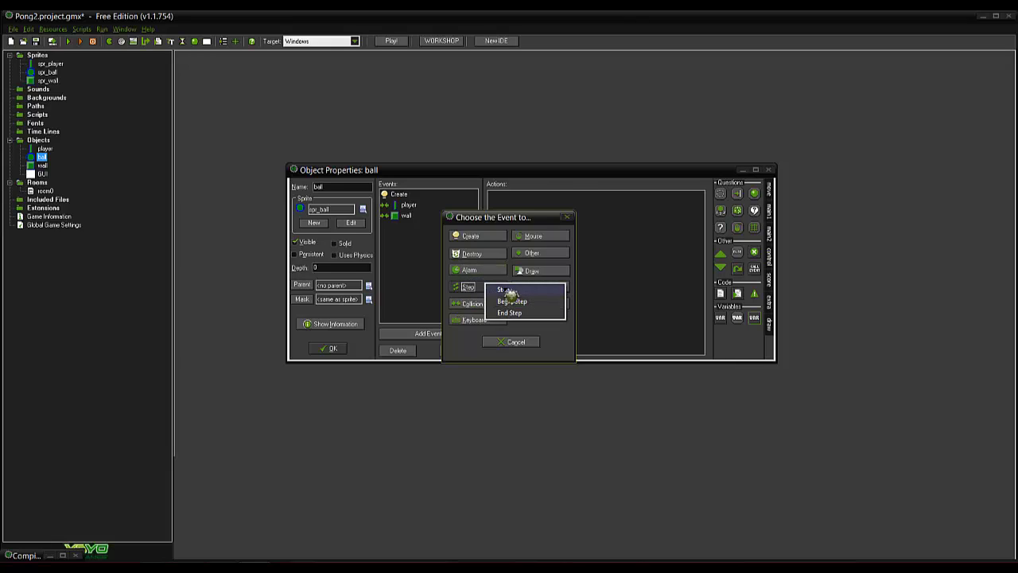
{"action": "left_click", "coordinate": [507, 290]}
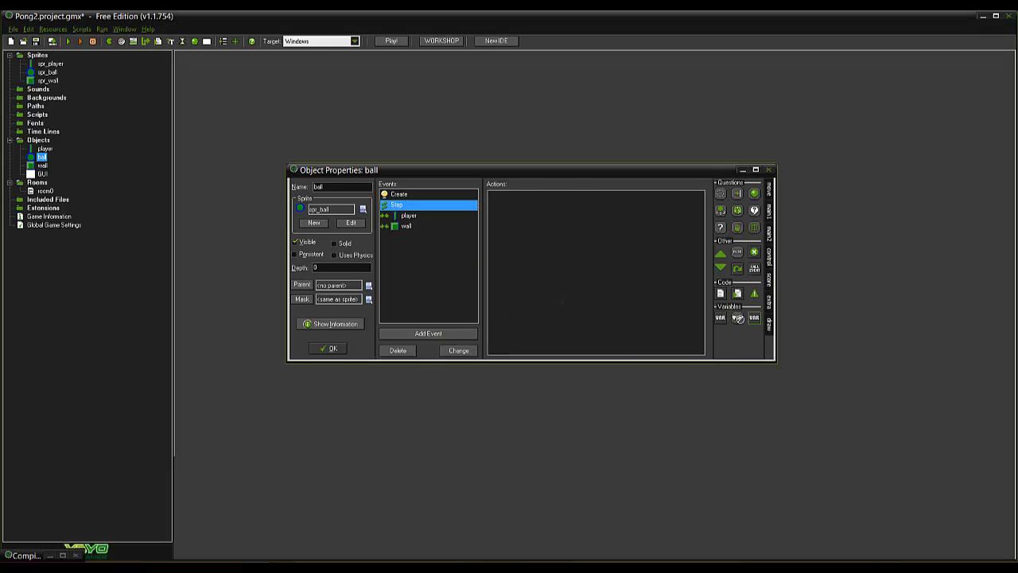
{"action": "left_click_drag", "start_coordinate": [738, 317], "coordinate": [627, 298]}
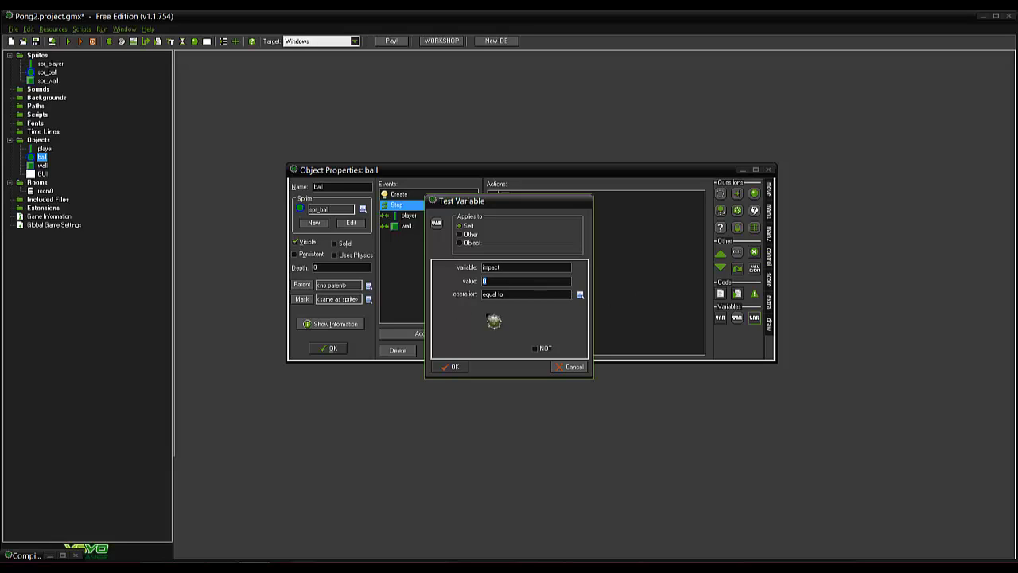
{"action": "type", "text": "5"}
{"action": "left_click", "coordinate": [580, 295]}
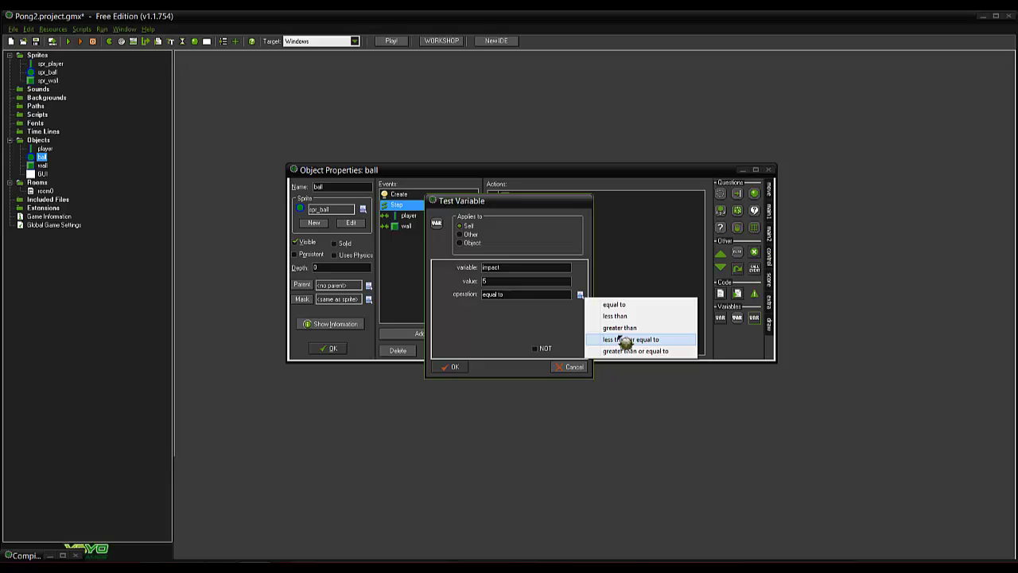
{"action": "left_click", "coordinate": [646, 352]}
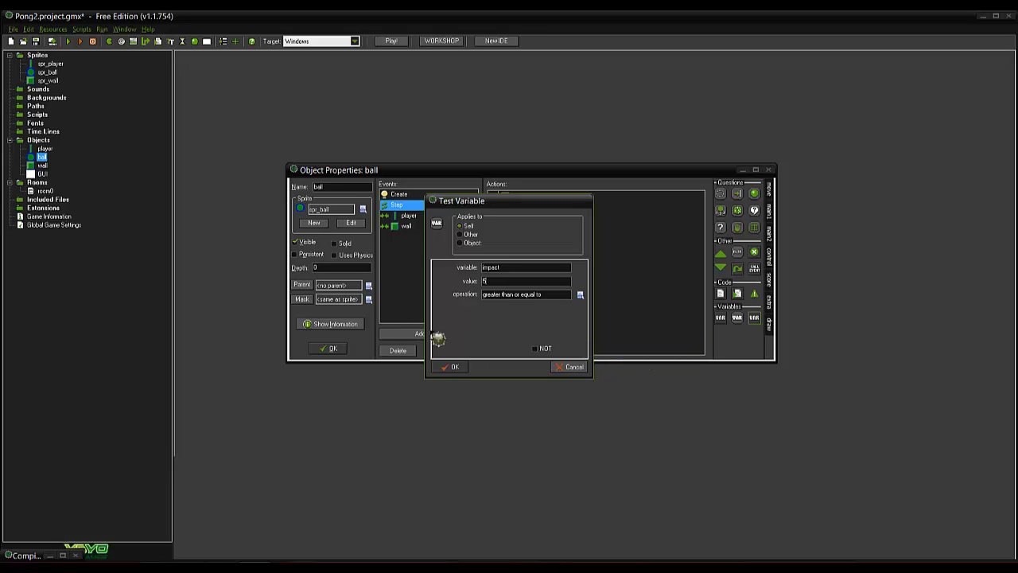
{"action": "left_click", "coordinate": [452, 367]}
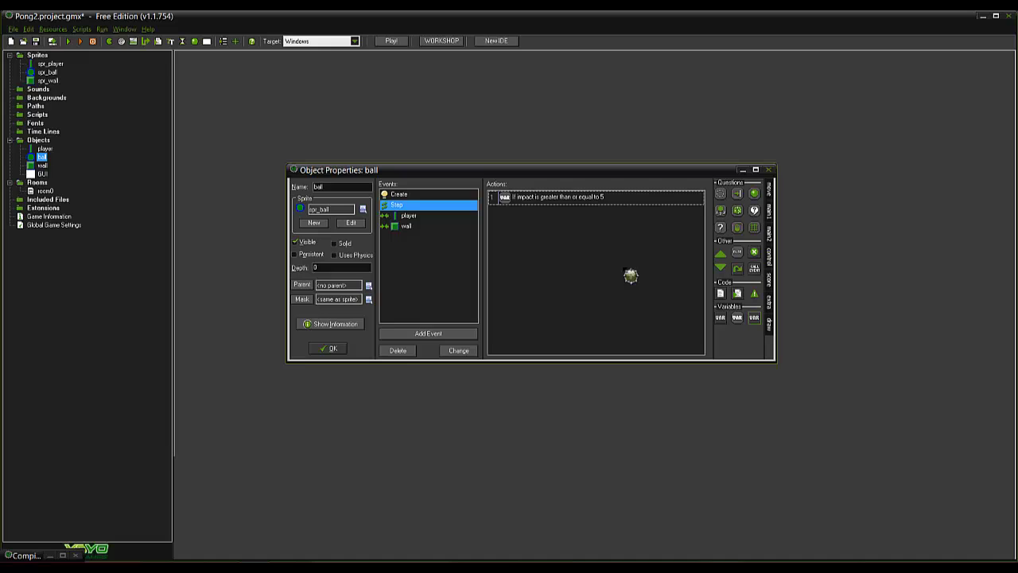
- Start a block under the impact test and add a Set Variable action for speed with the value 1
{"action": "left_click_drag", "start_coordinate": [720, 253], "coordinate": [629, 254]}
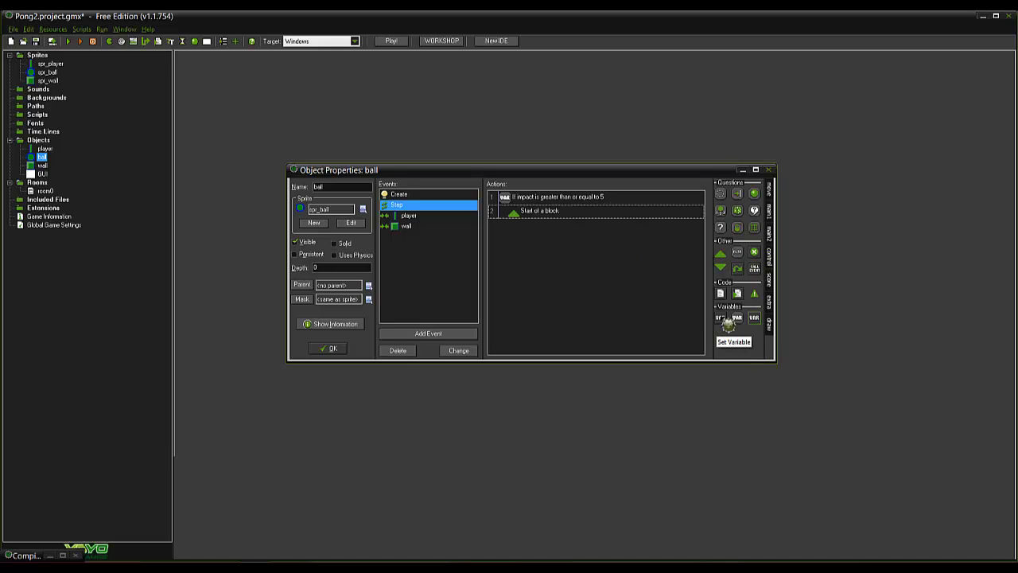
{"action": "left_click", "coordinate": [769, 191]}
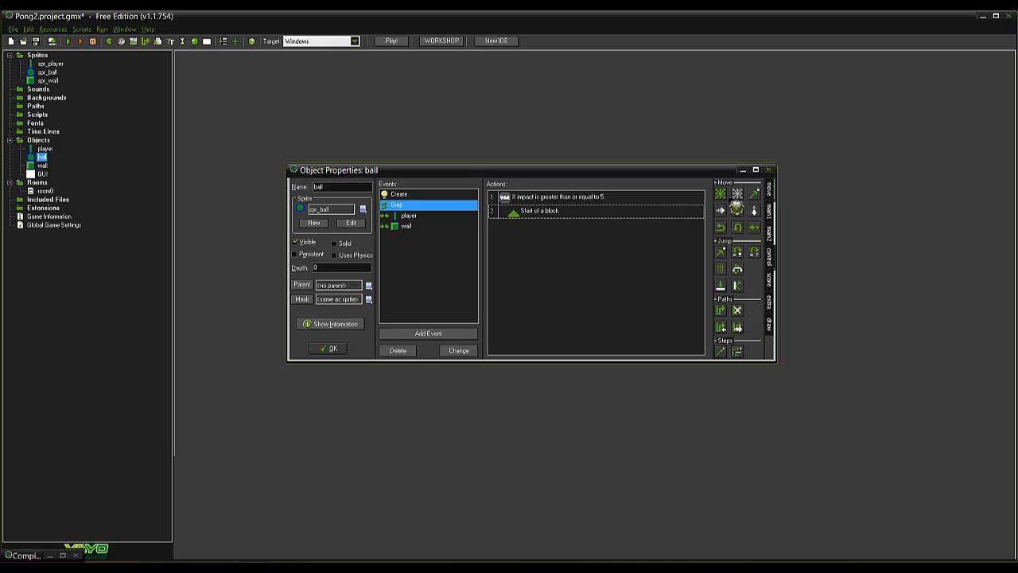
{"action": "left_click", "coordinate": [769, 278]}
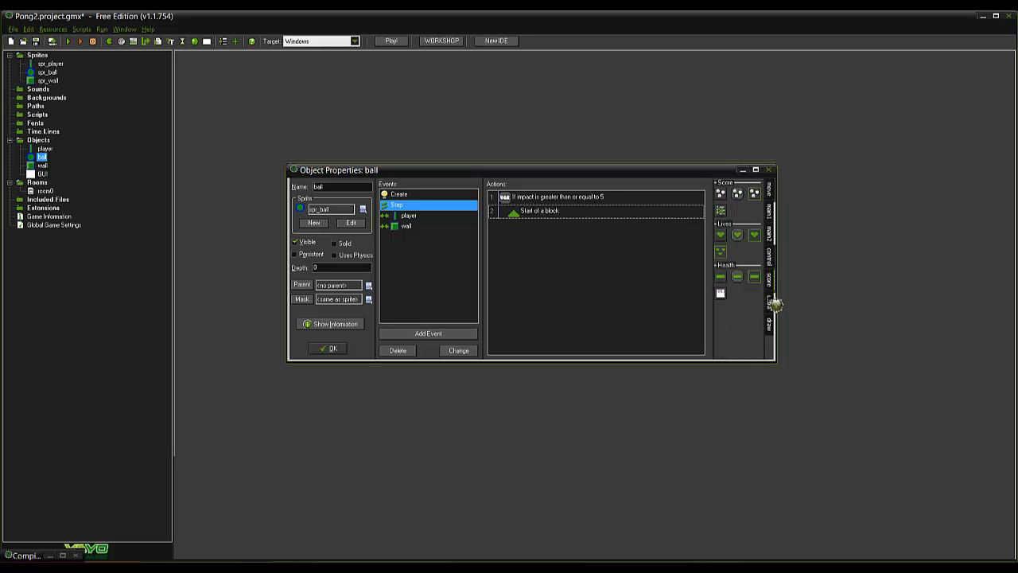
{"action": "left_click", "coordinate": [770, 304]}
{"action": "left_click", "coordinate": [770, 256]}
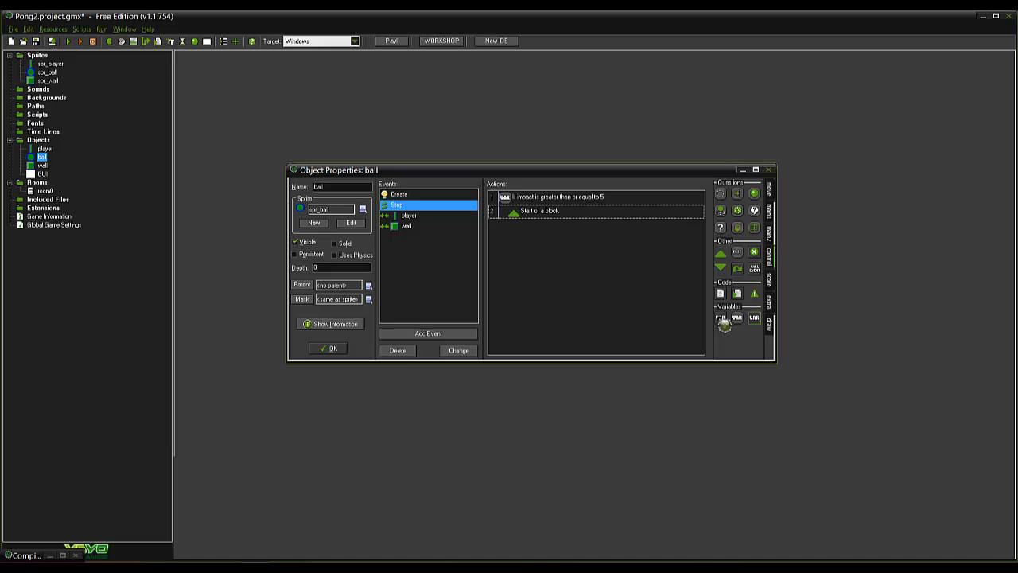
{"action": "left_click_drag", "start_coordinate": [724, 323], "coordinate": [612, 320]}
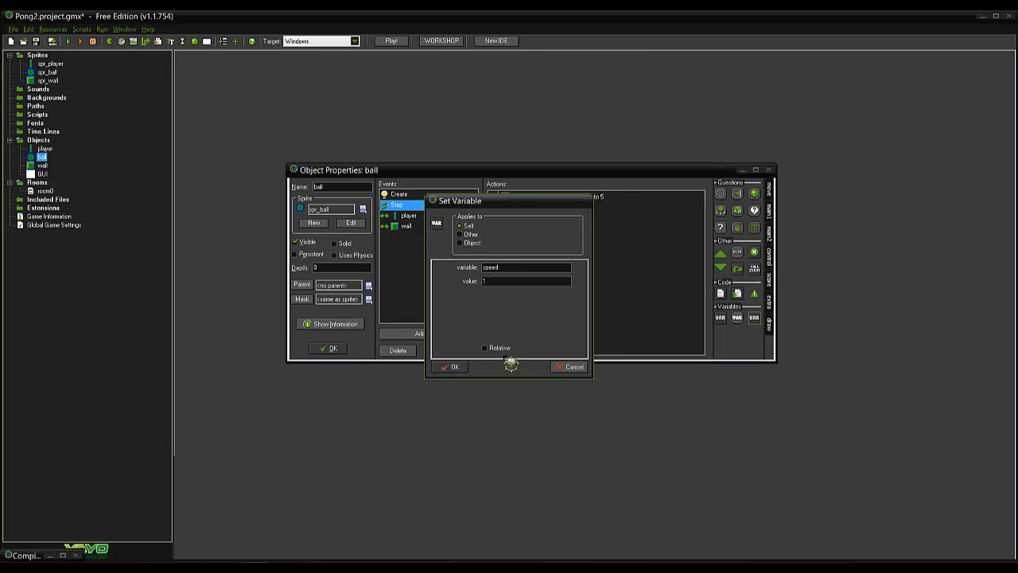
{"action": "key", "text": "Return"}
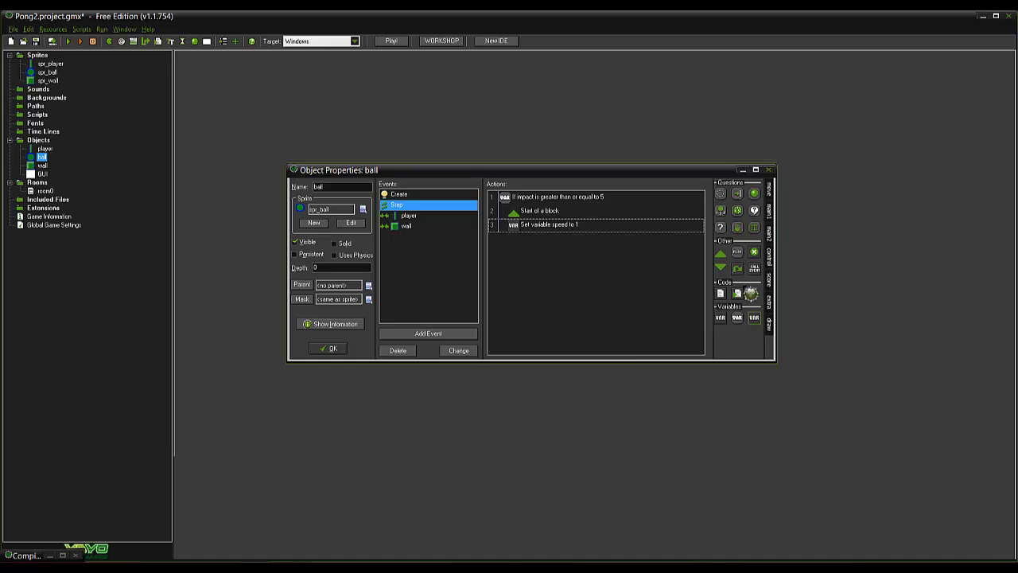
- Add a Set Variable action resetting impact to 0, end the block, and accept the ball's properties
{"action": "left_click_drag", "start_coordinate": [721, 320], "coordinate": [638, 328]}
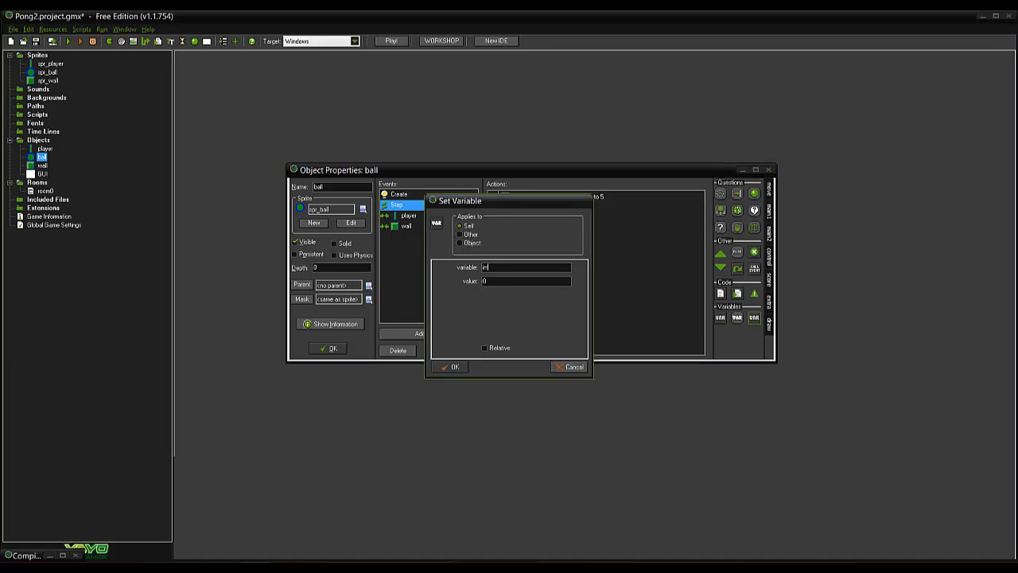
{"action": "left_click", "coordinate": [449, 367]}
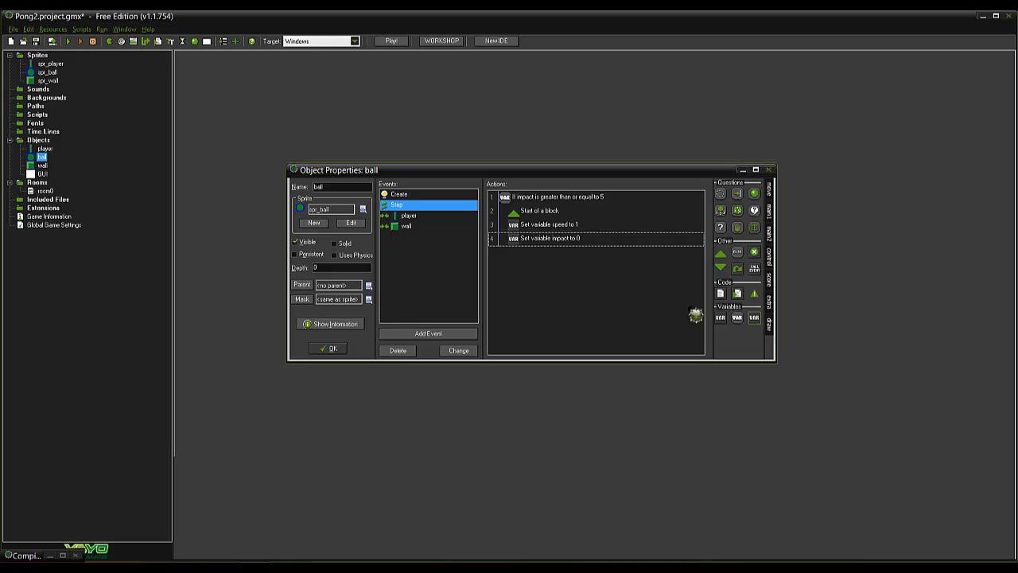
{"action": "left_click_drag", "start_coordinate": [623, 282], "coordinate": [623, 281]}
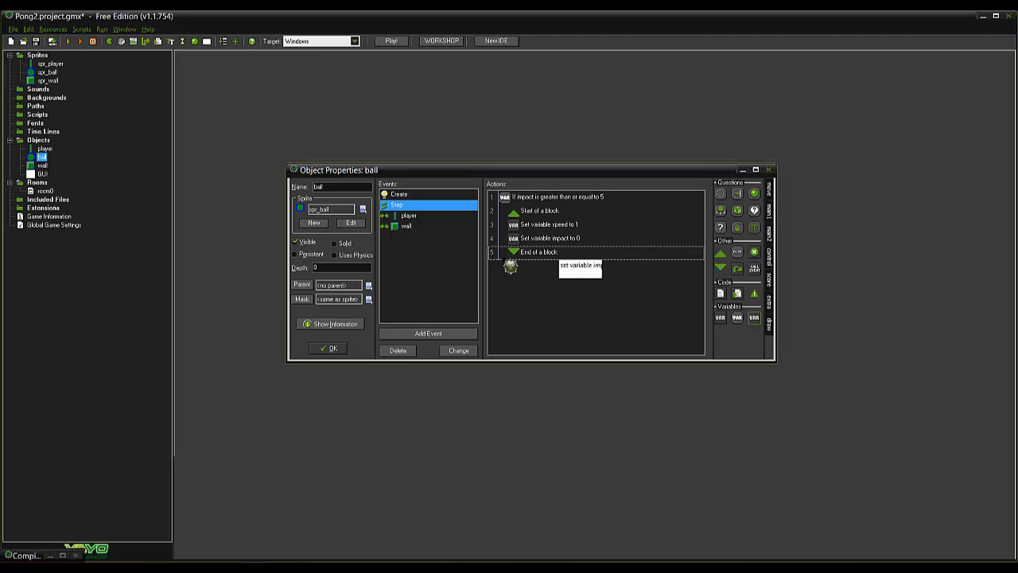
{"action": "left_click", "coordinate": [335, 349]}
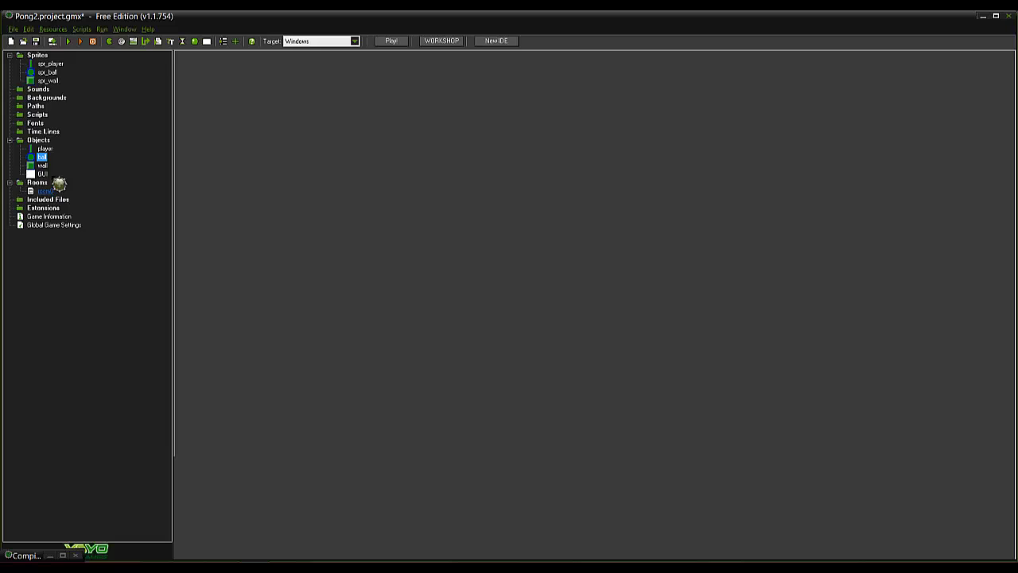
- Update the object layout in room0 and accept the room's changes
{"action": "double_click", "coordinate": [44, 191]}
{"action": "left_click_drag", "start_coordinate": [450, 272], "coordinate": [503, 342]}
{"action": "left_click", "coordinate": [383, 361]}
{"action": "left_click", "coordinate": [402, 377]}
{"action": "left_click", "coordinate": [310, 199]}
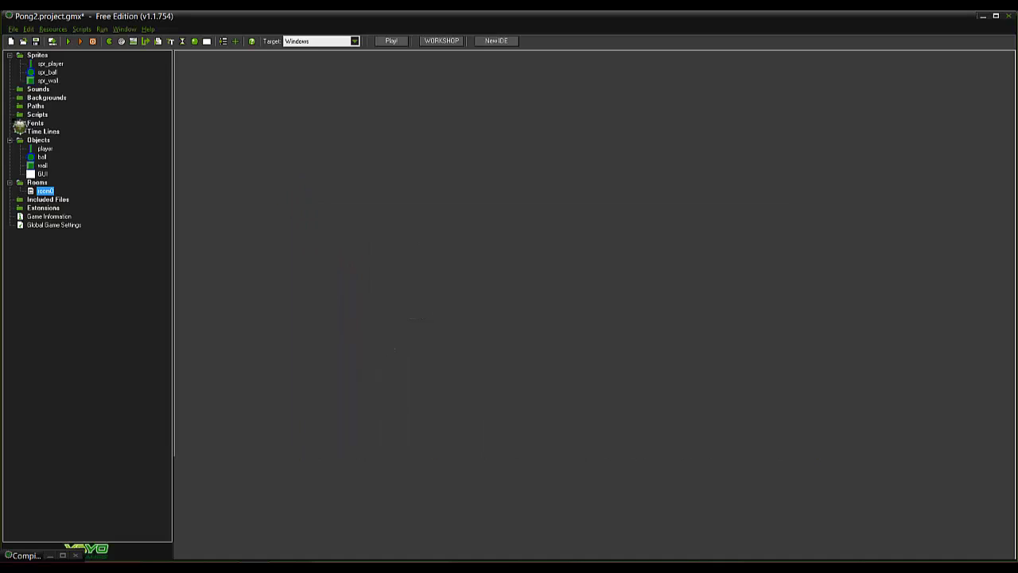
- Run the game, test the paddle by moving it down and up towards the ball, and close the game
{"action": "left_click", "coordinate": [49, 42]}
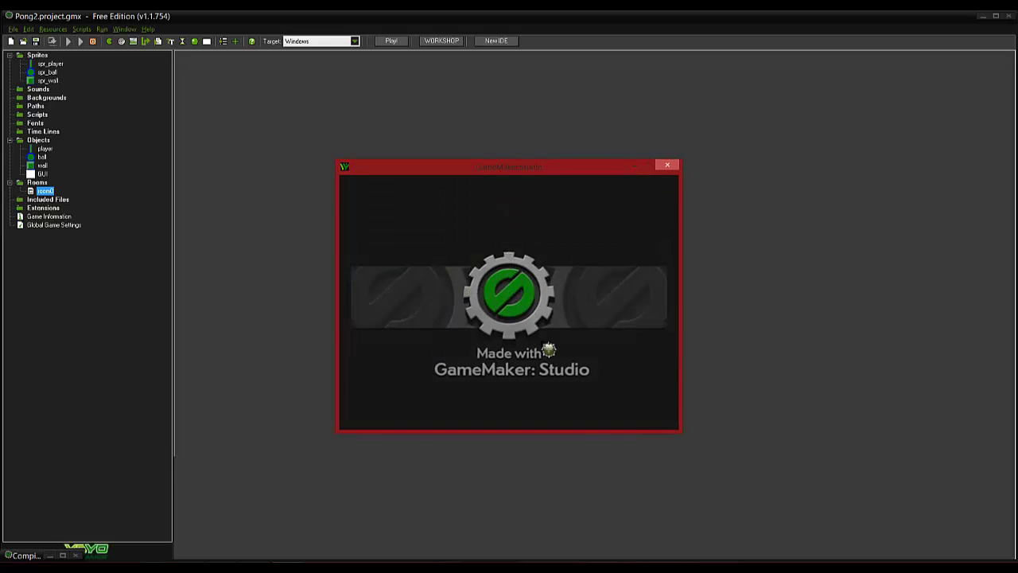
{"action": "key", "text": "Down"}
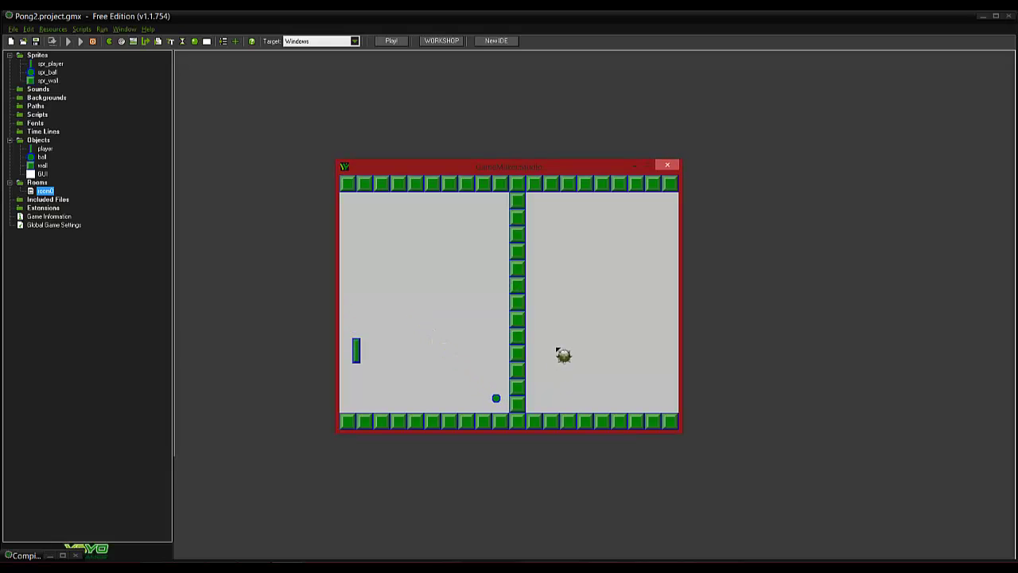
{"action": "key", "text": "Up"}
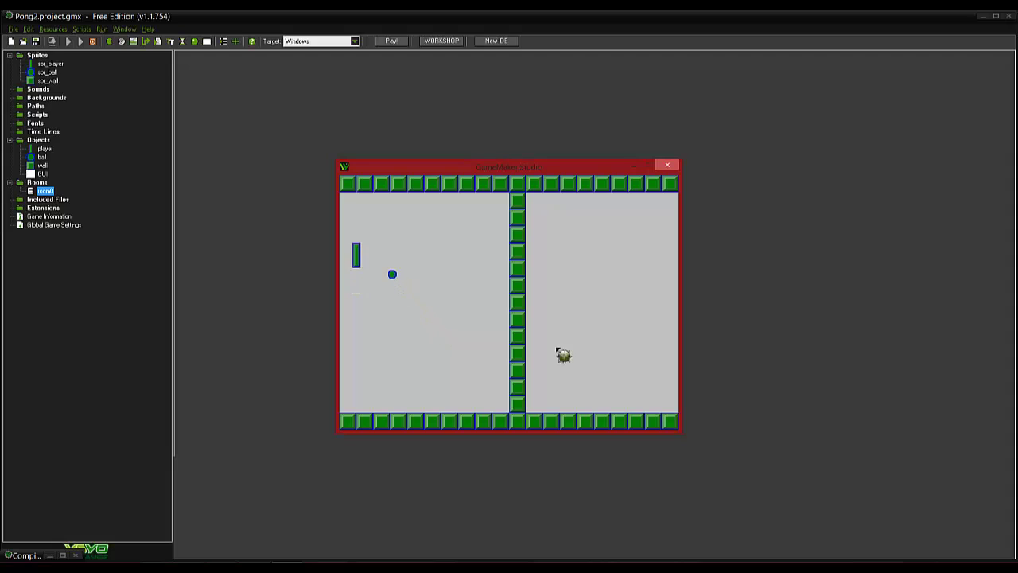
{"action": "key", "text": "Up"}
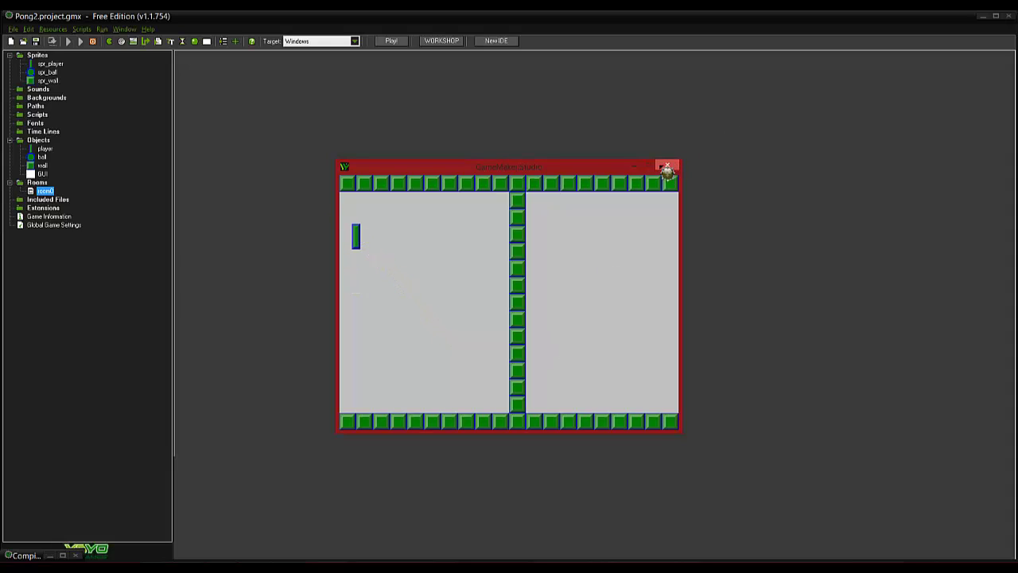
{"action": "left_click", "coordinate": [667, 165]}
- Check the player object's properties and the actions in the ball's player collision event, and return to the player object
{"action": "double_click", "coordinate": [44, 149]}
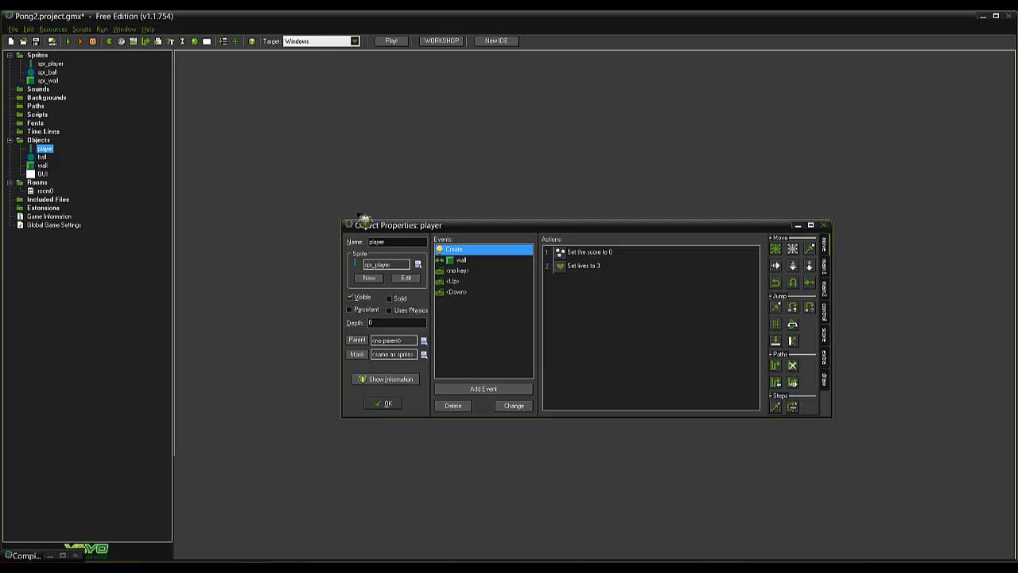
{"action": "left_click", "coordinate": [389, 407]}
{"action": "double_click", "coordinate": [42, 157]}
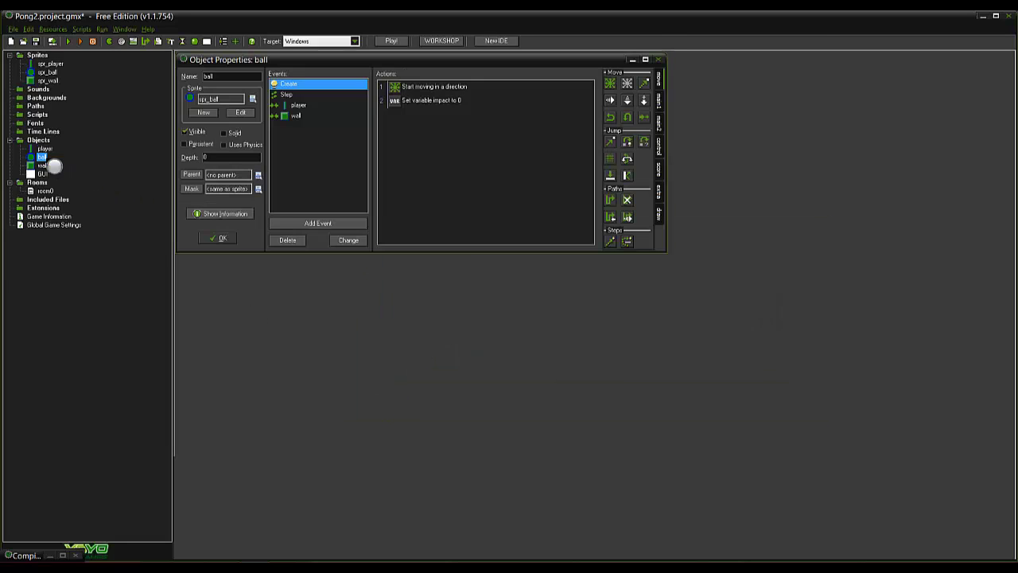
{"action": "left_click", "coordinate": [304, 107]}
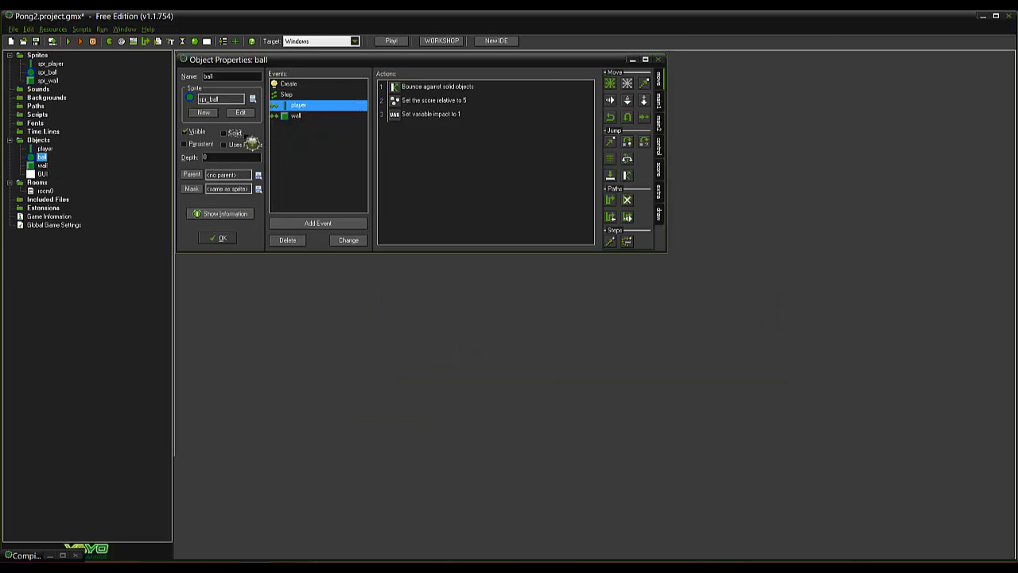
{"action": "left_click", "coordinate": [218, 238]}
{"action": "left_click", "coordinate": [44, 149]}
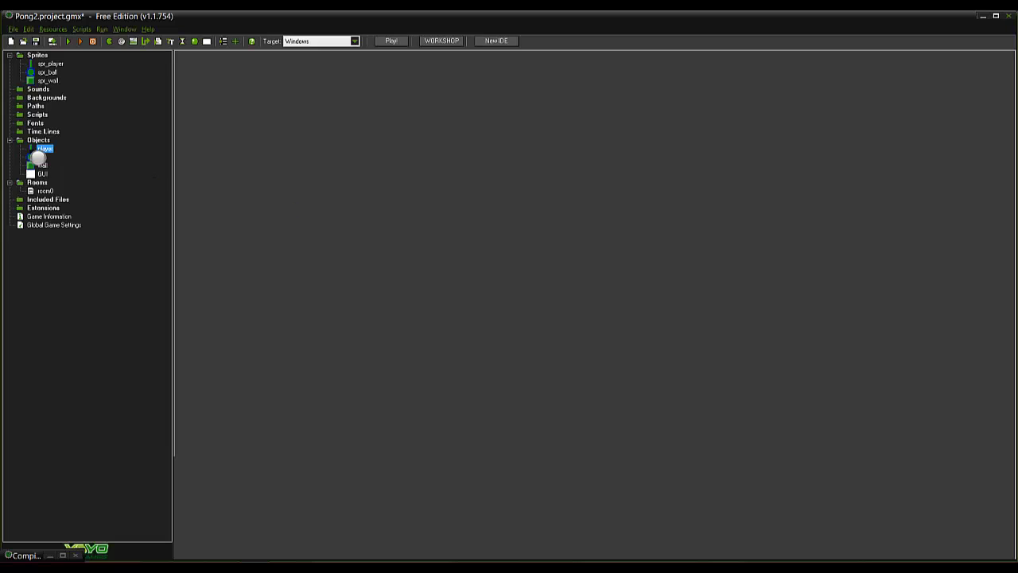